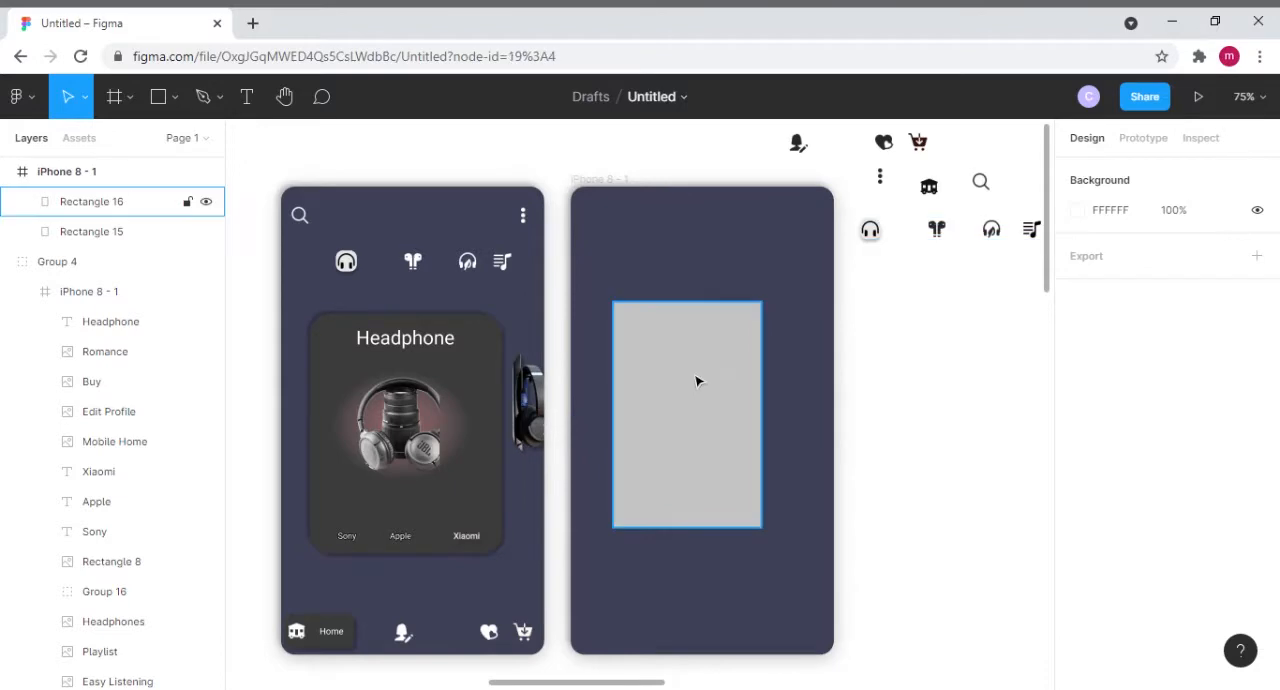
- Position the grey rectangle in the second phone frame at X 41, Y 181 and size it to 274 × 342
left_click(1104, 226)
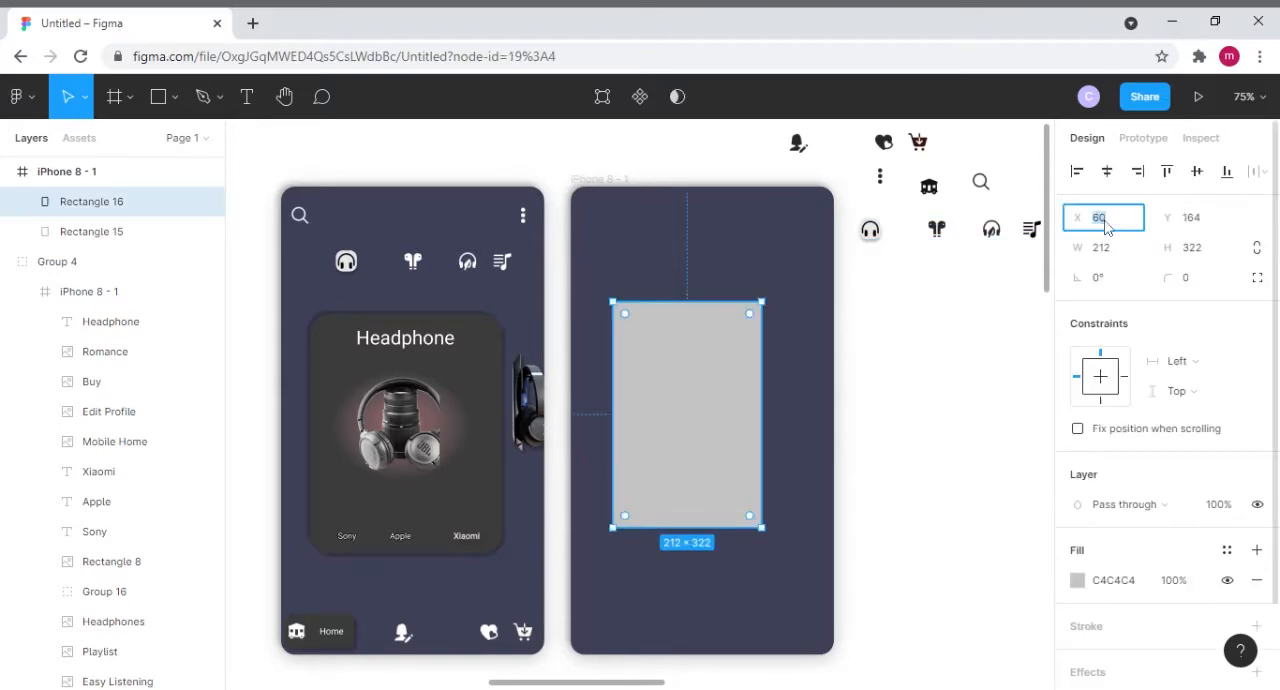
type("41")
left_click(1201, 226)
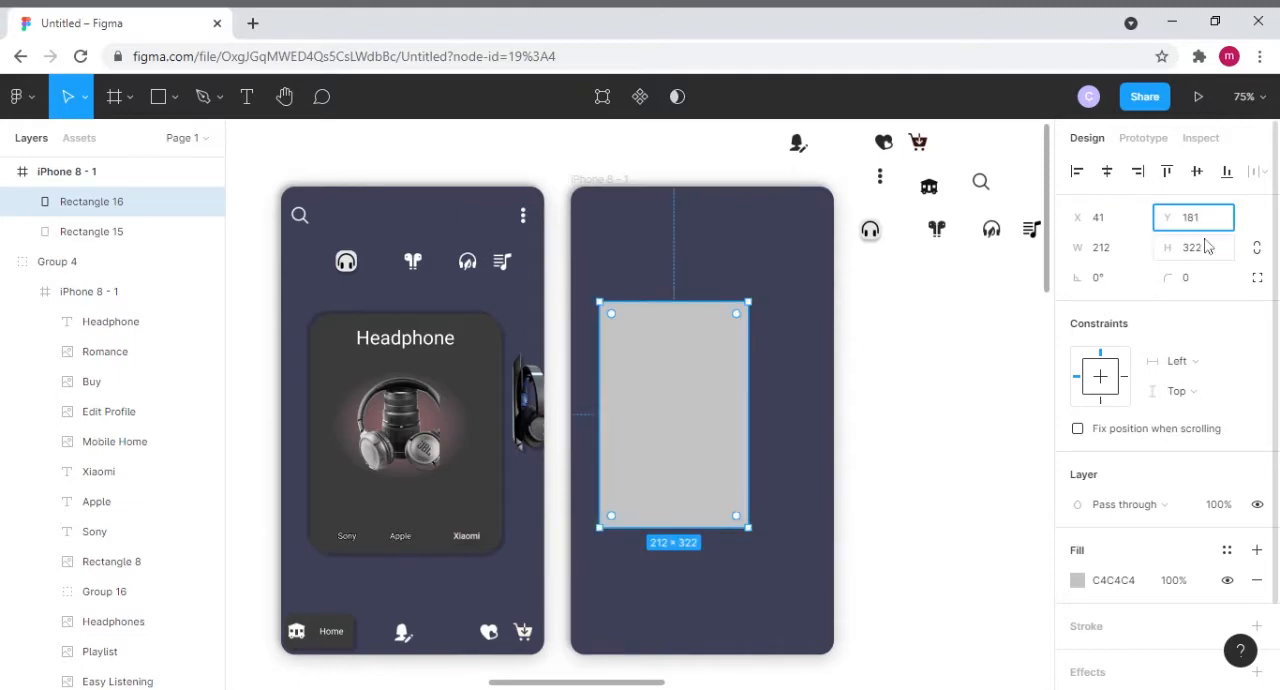
left_click(1123, 258)
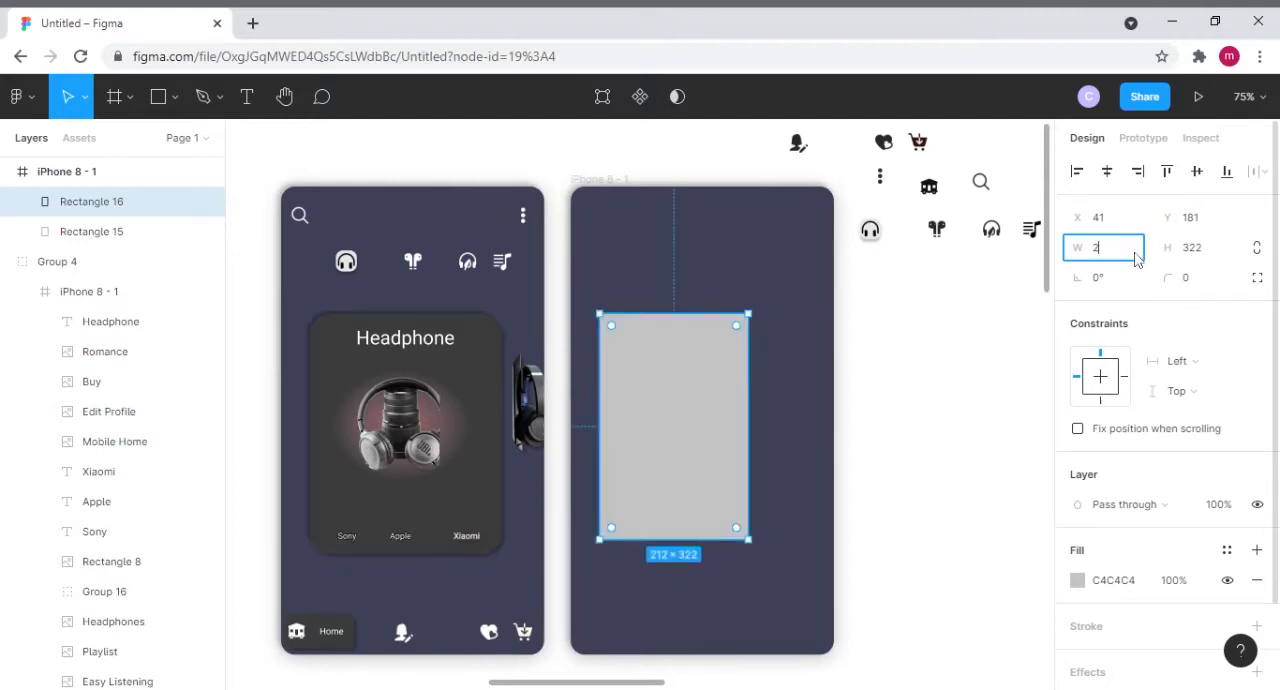
type("274")
left_click(1193, 250)
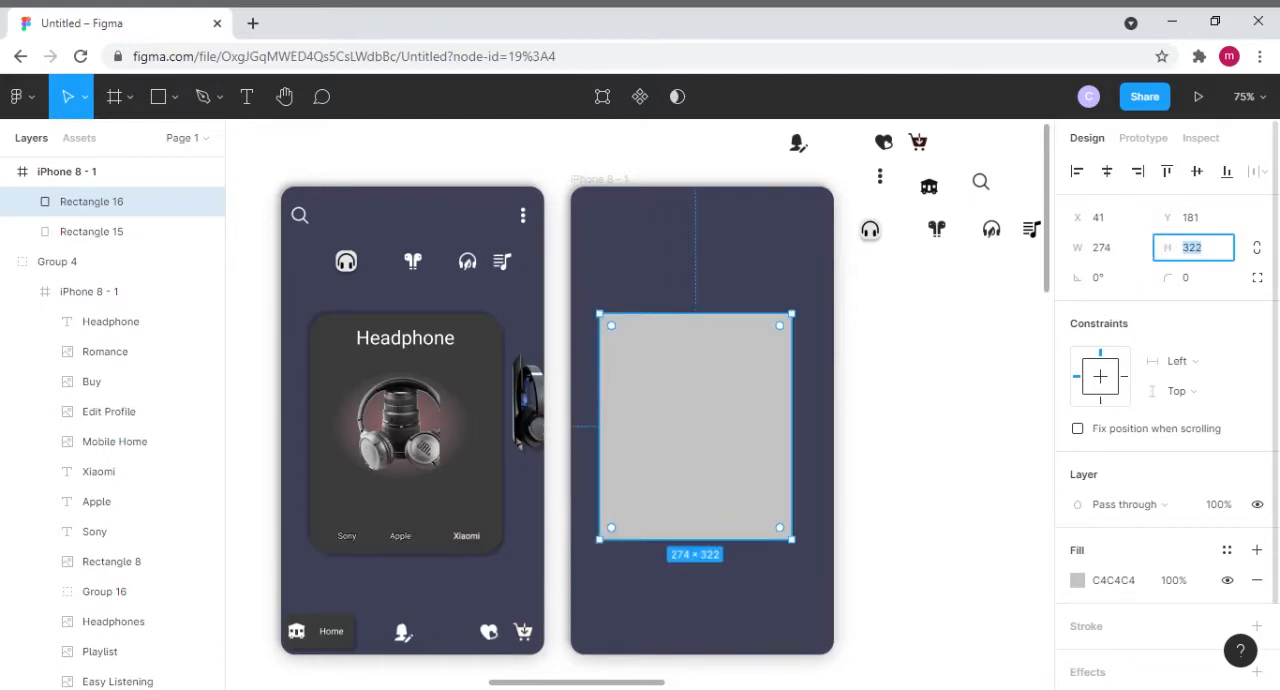
type("34")
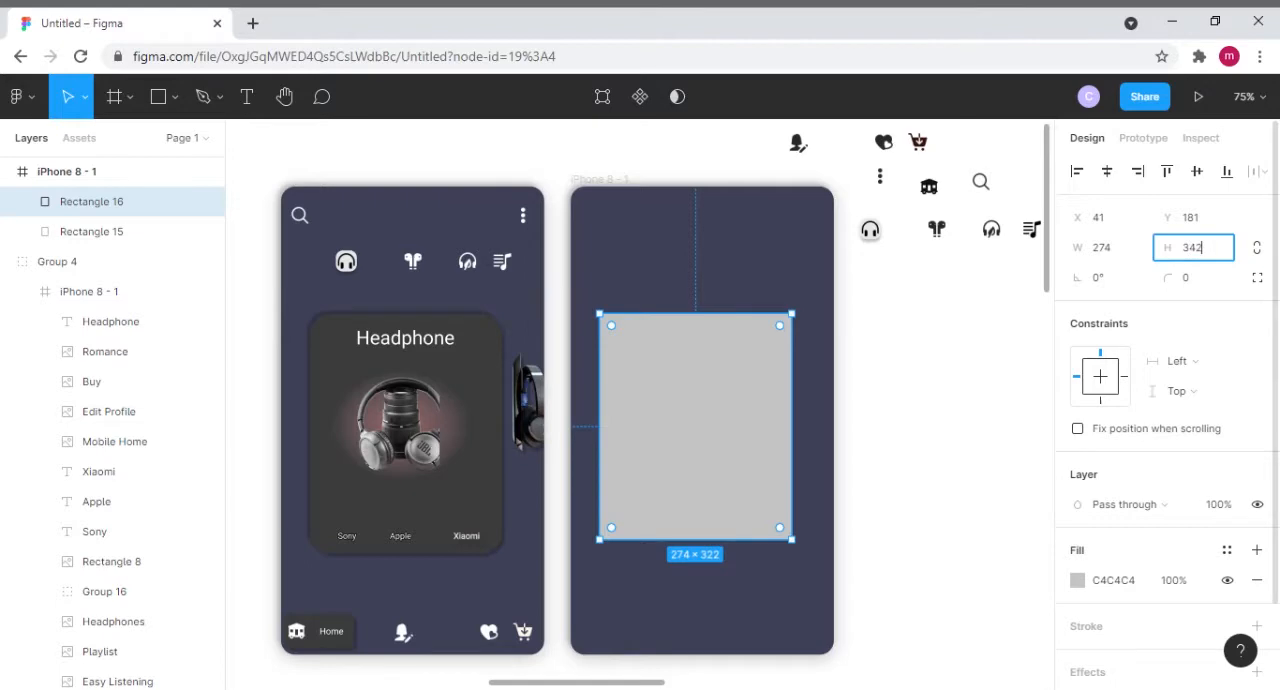
left_click(755, 267)
- Move the resized grey rectangle slightly left within the second phone frame, to about X 30, Y 182
left_click(751, 409)
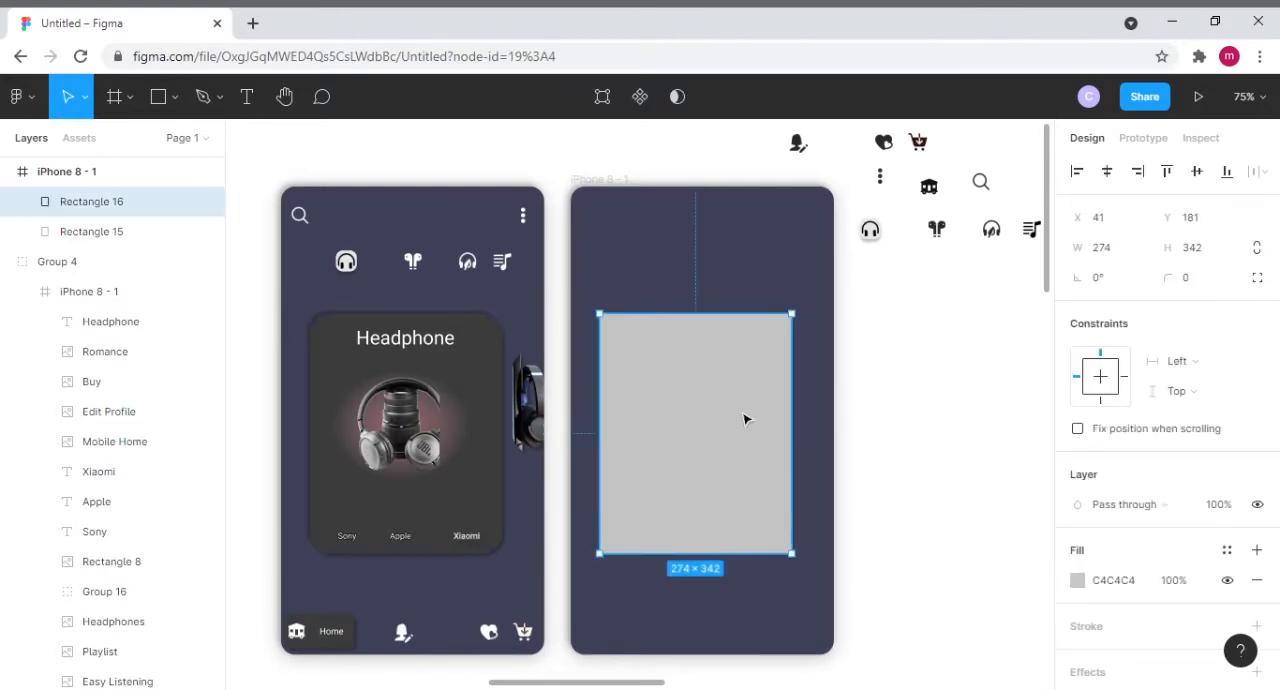
left_click_drag(744, 419, 740, 418)
left_click(758, 282)
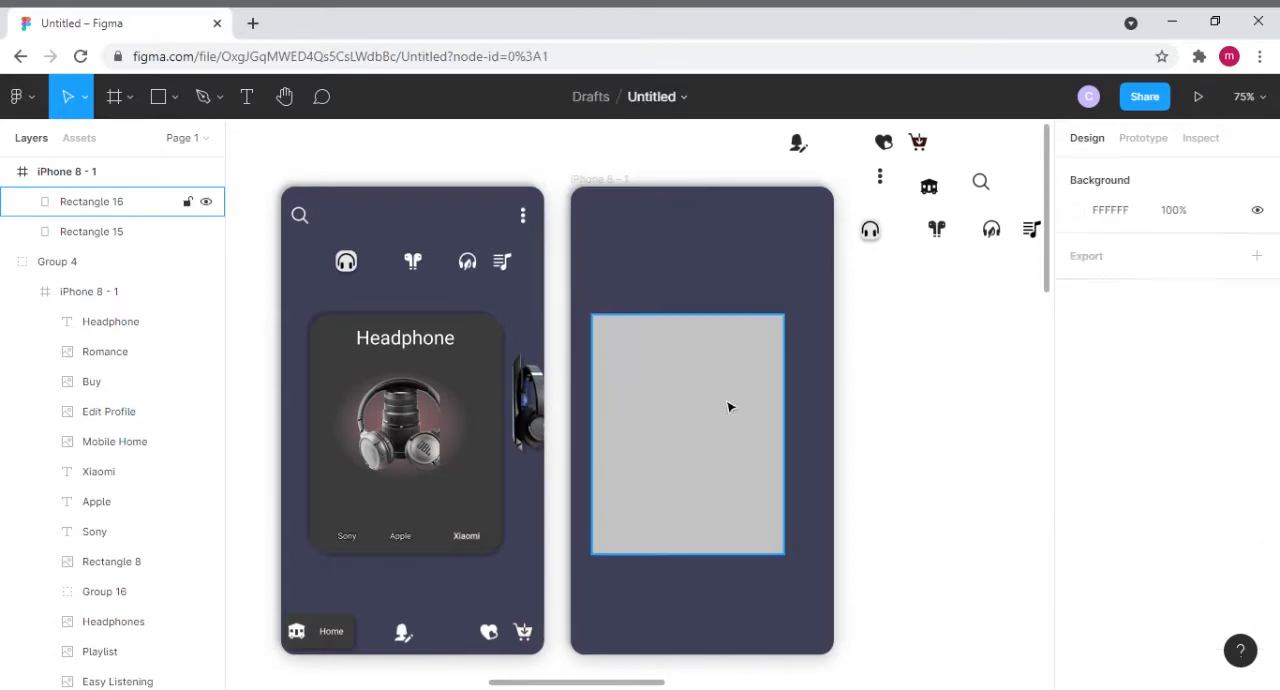
- Fill the grey rectangle with the dark grey 3B3B3B sampled from the Headphone card in the first frame
left_click(728, 407)
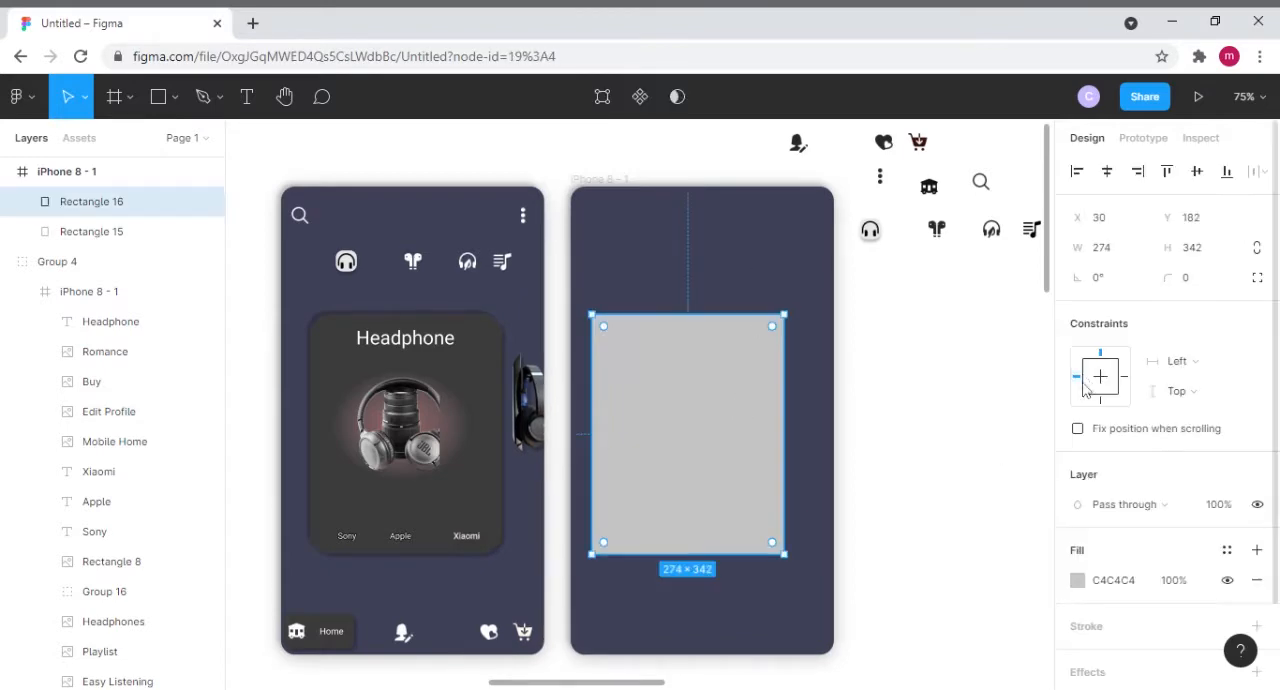
left_click(1077, 580)
left_click(856, 481)
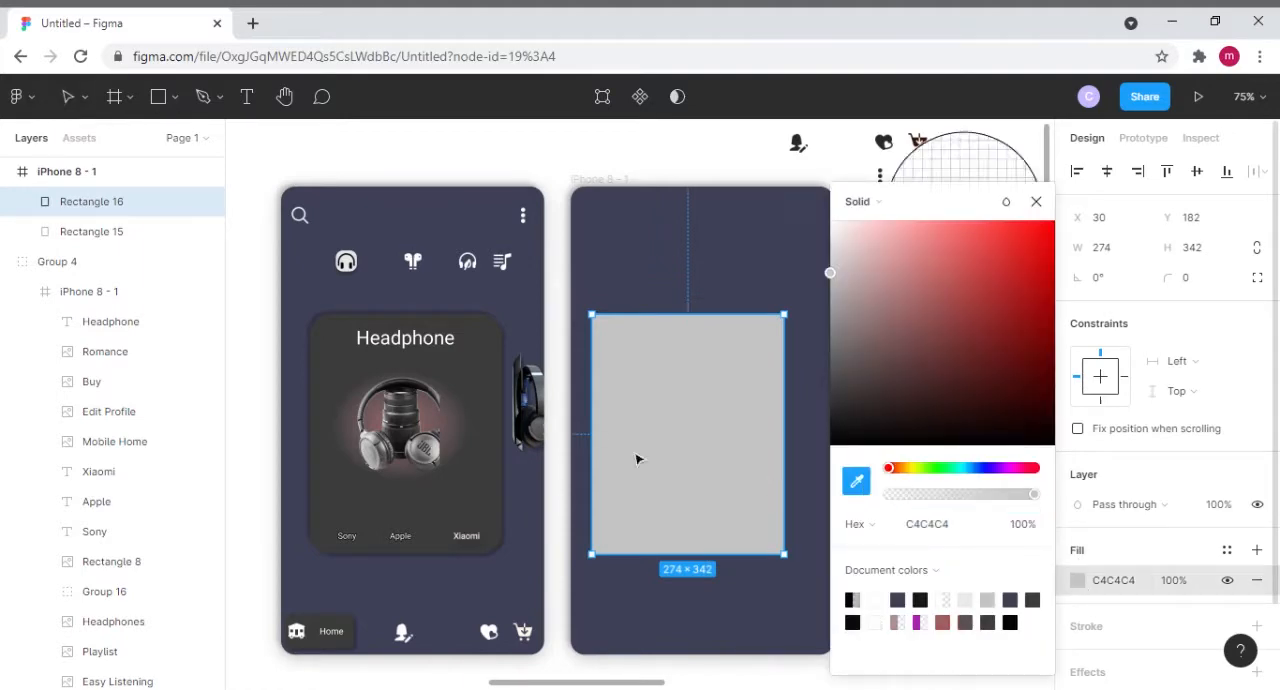
left_click(486, 368)
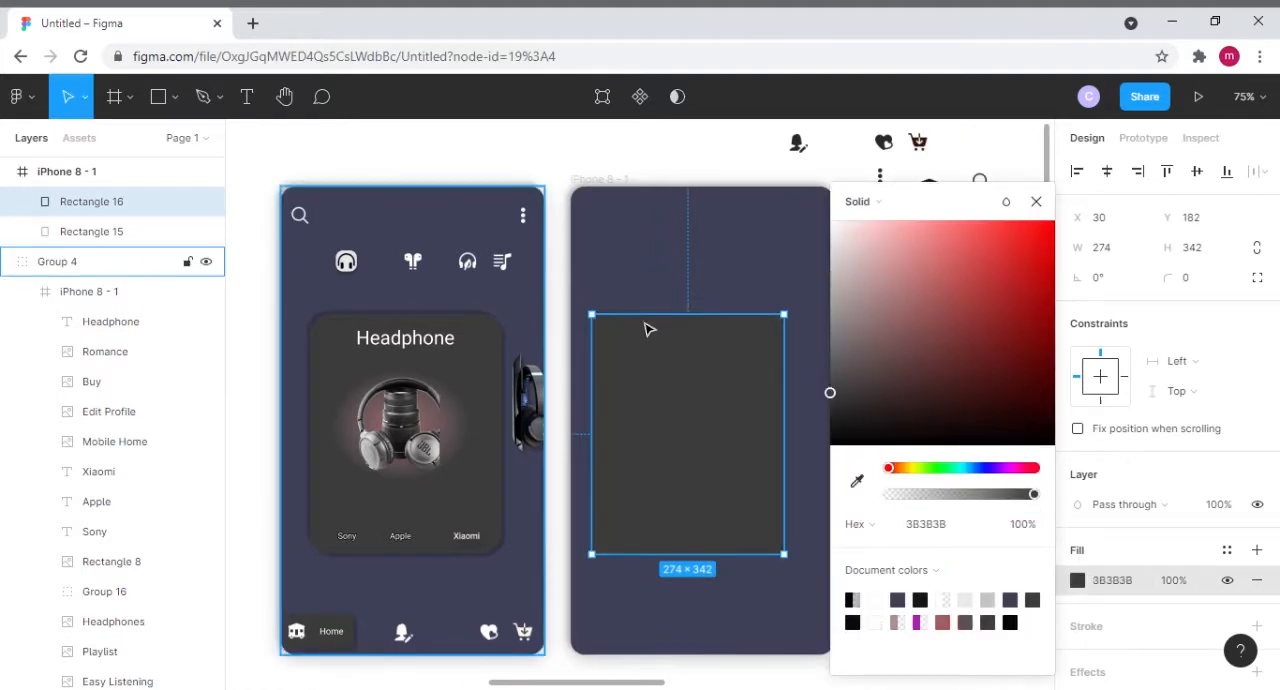
left_click(1036, 201)
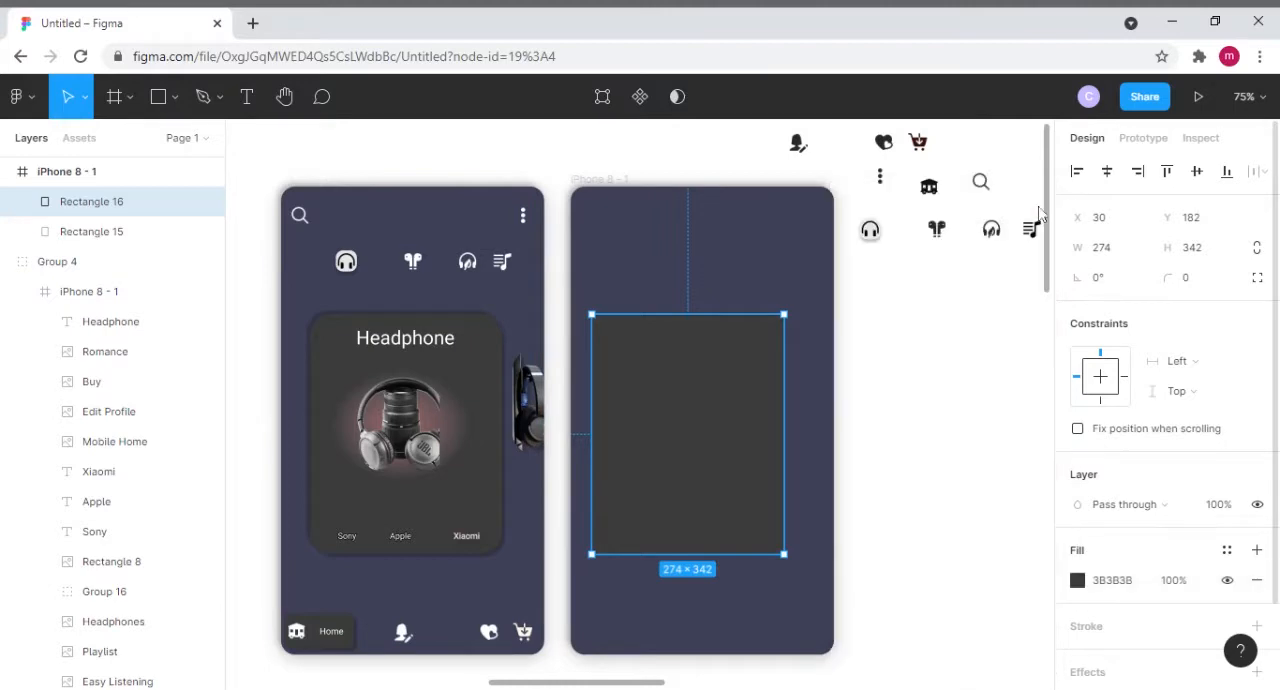
left_click(789, 272)
- Add two drop shadow effects to the dark rectangle in the second frame
left_click(714, 406)
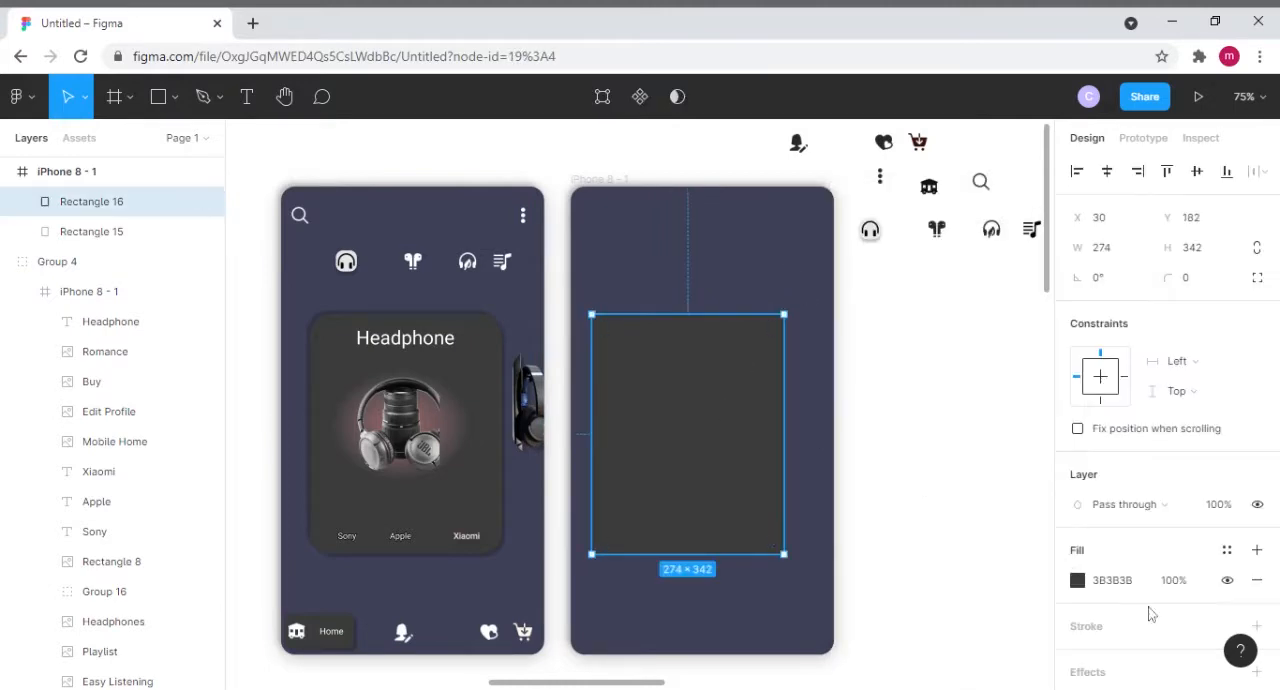
scroll(1160, 610, "down", 2)
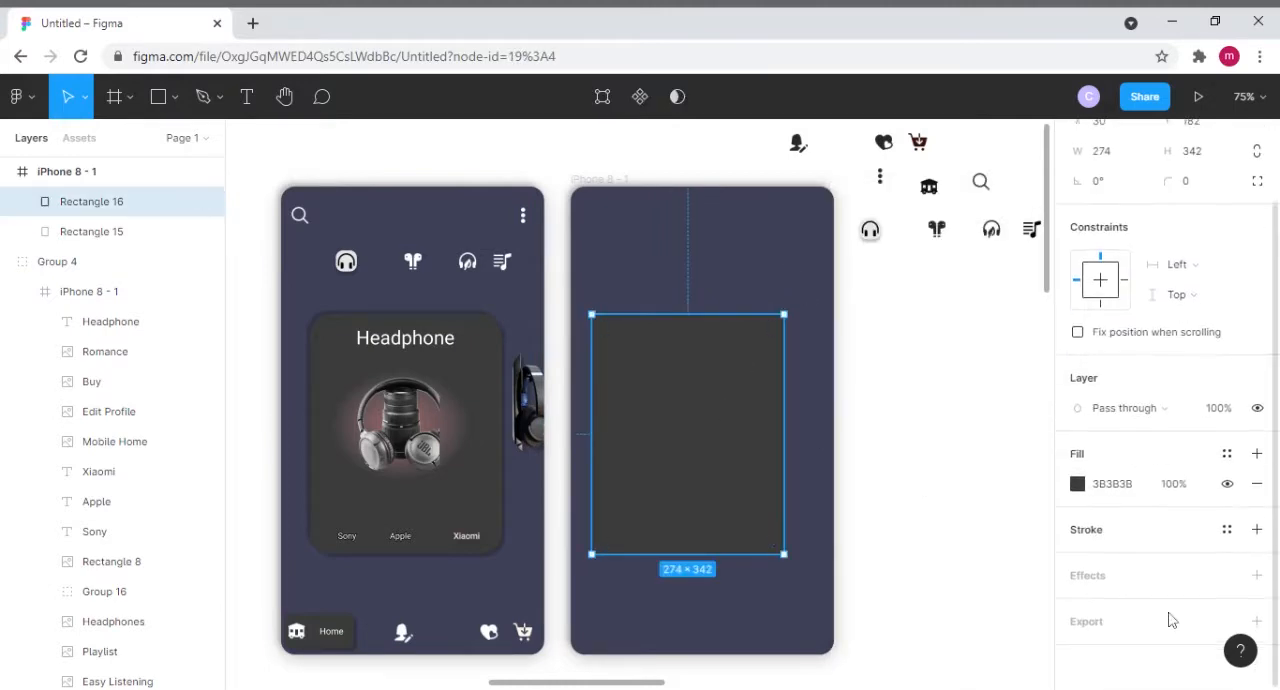
left_click(1257, 573)
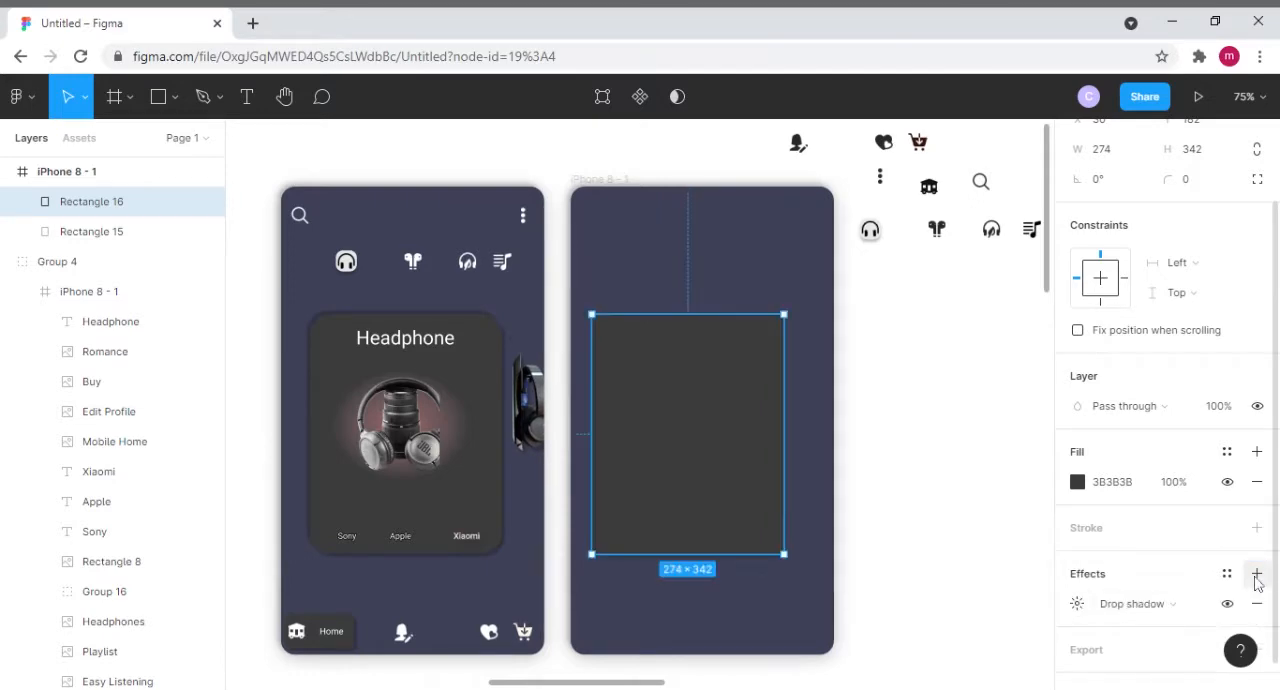
left_click(1257, 573)
- Set the offset of the dark rectangle's first listed drop shadow to X -4 and Y -4
left_click(1077, 604)
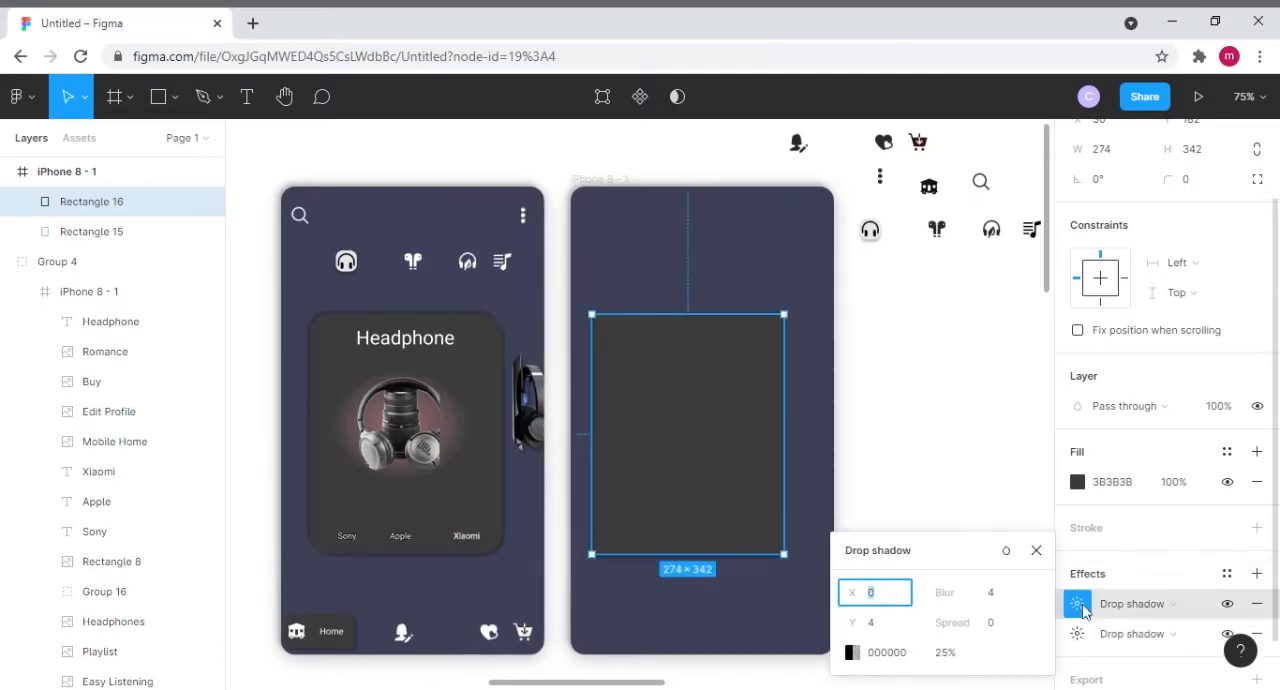
left_click(911, 600)
type("-4")
left_click(888, 628)
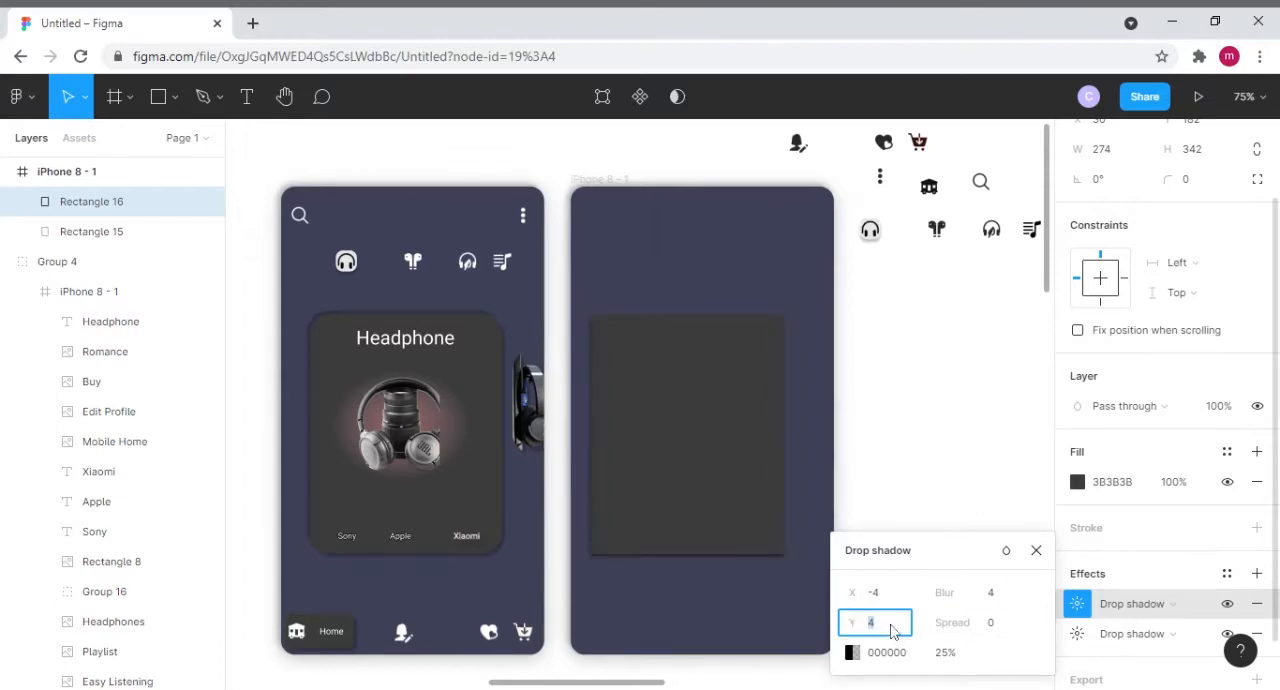
type("-")
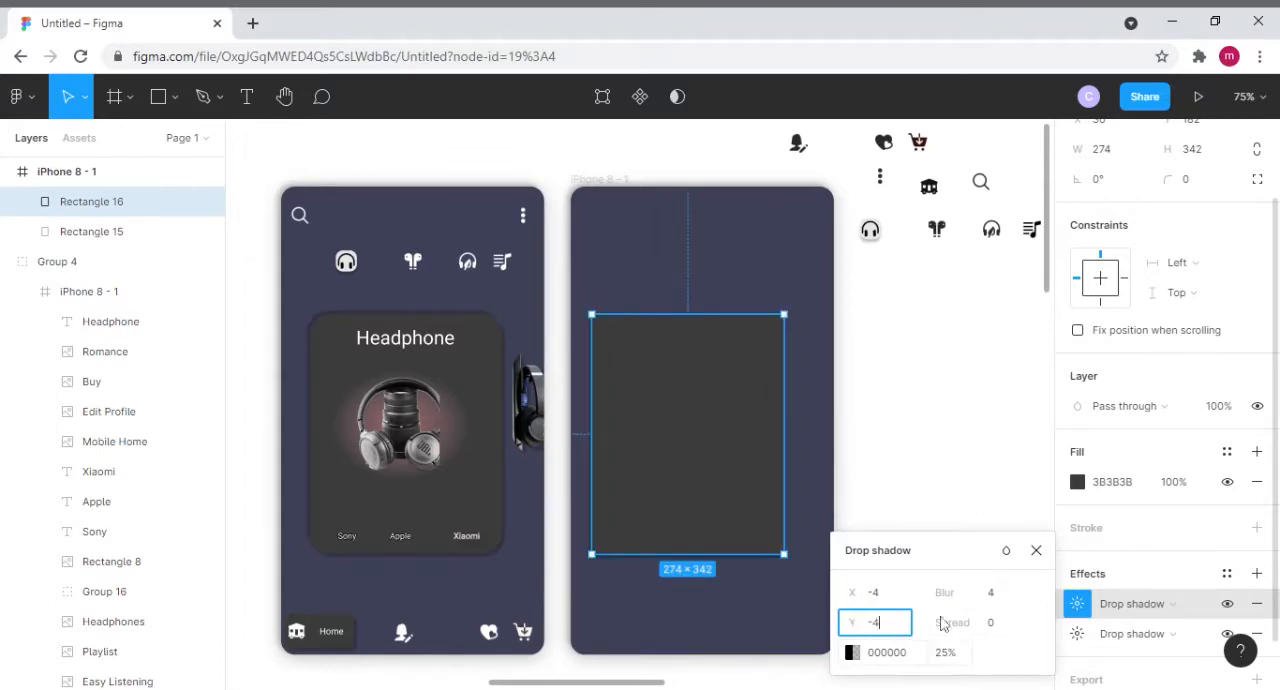
left_click(1036, 550)
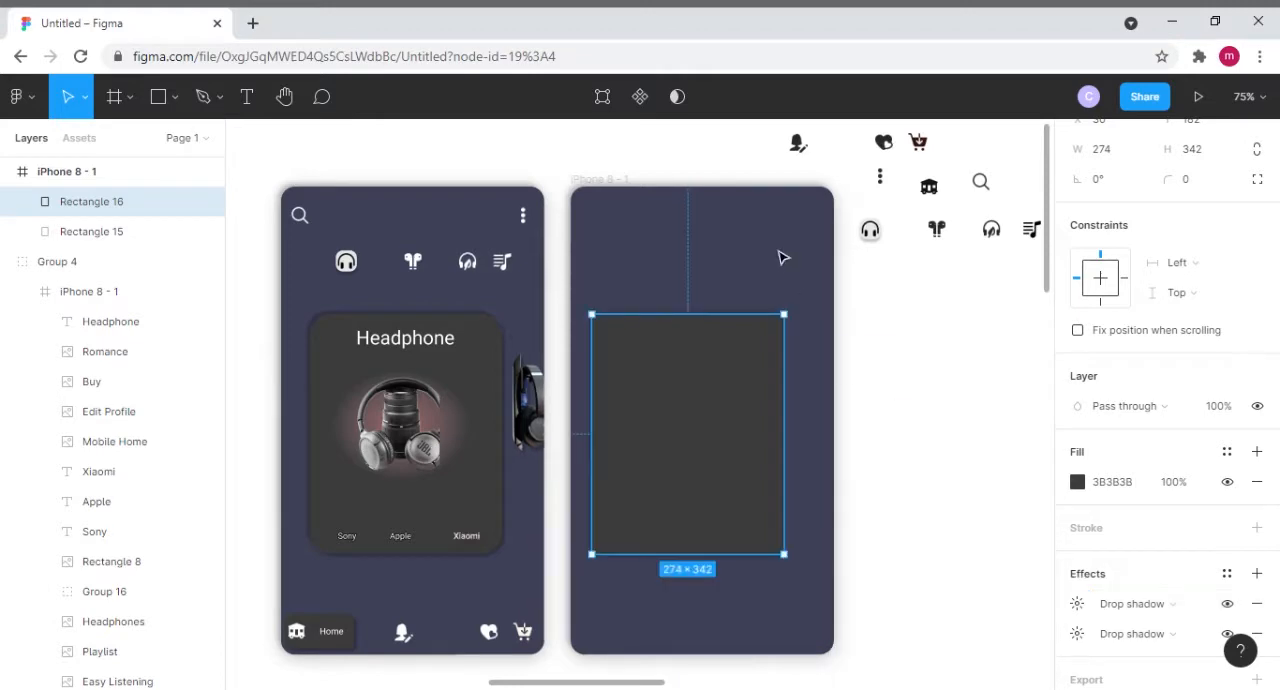
left_click(783, 254)
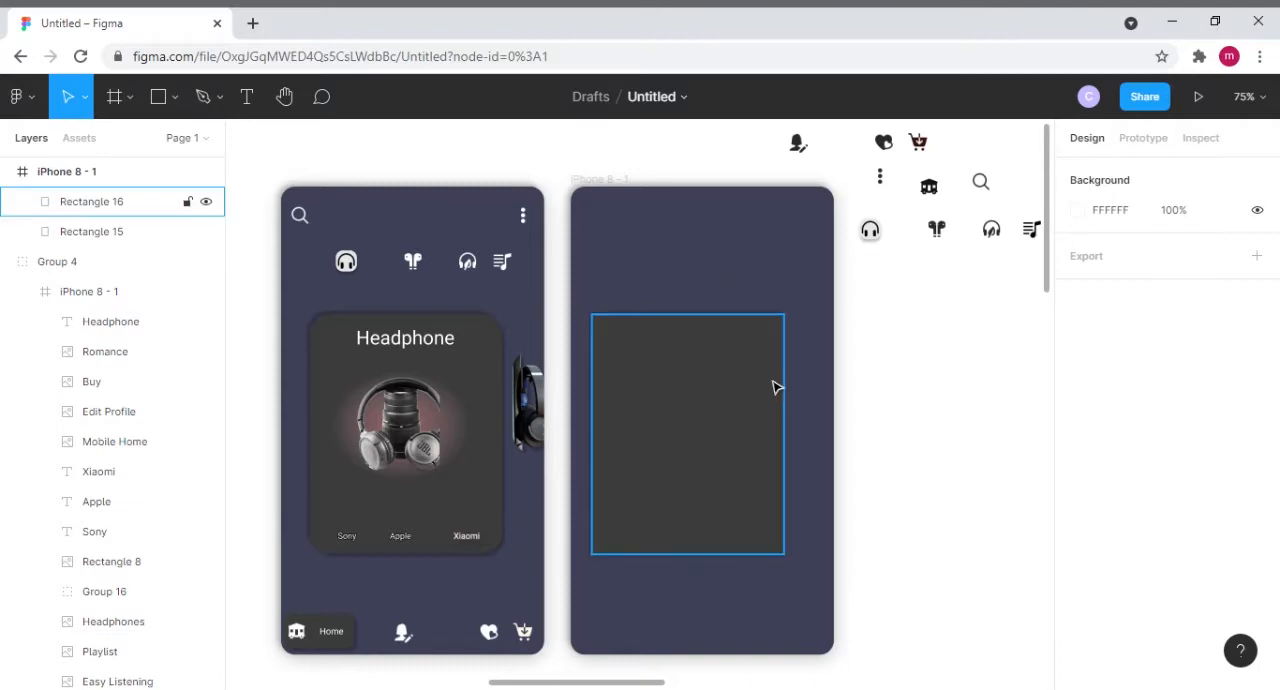
- Duplicate the cropped headphone image at the first frame's right edge and place the copy at the second frame's right edge
left_click(533, 416)
left_click(533, 412)
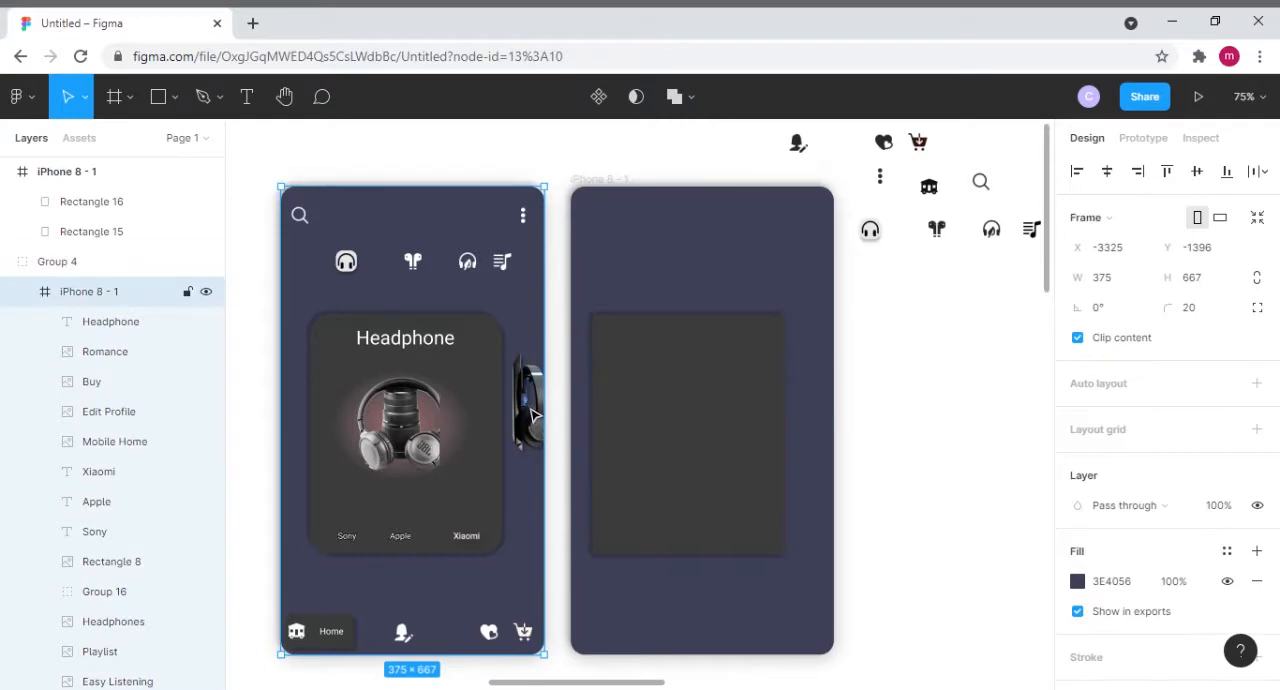
left_click(533, 410)
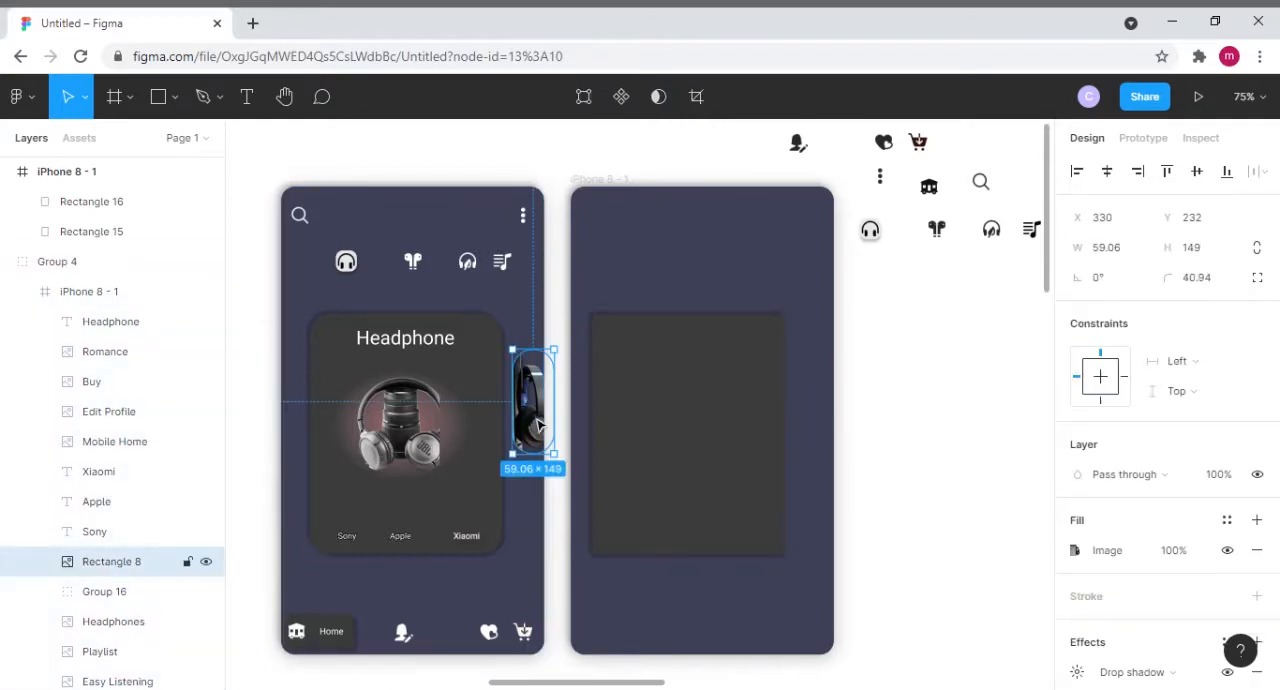
key("ctrl+d")
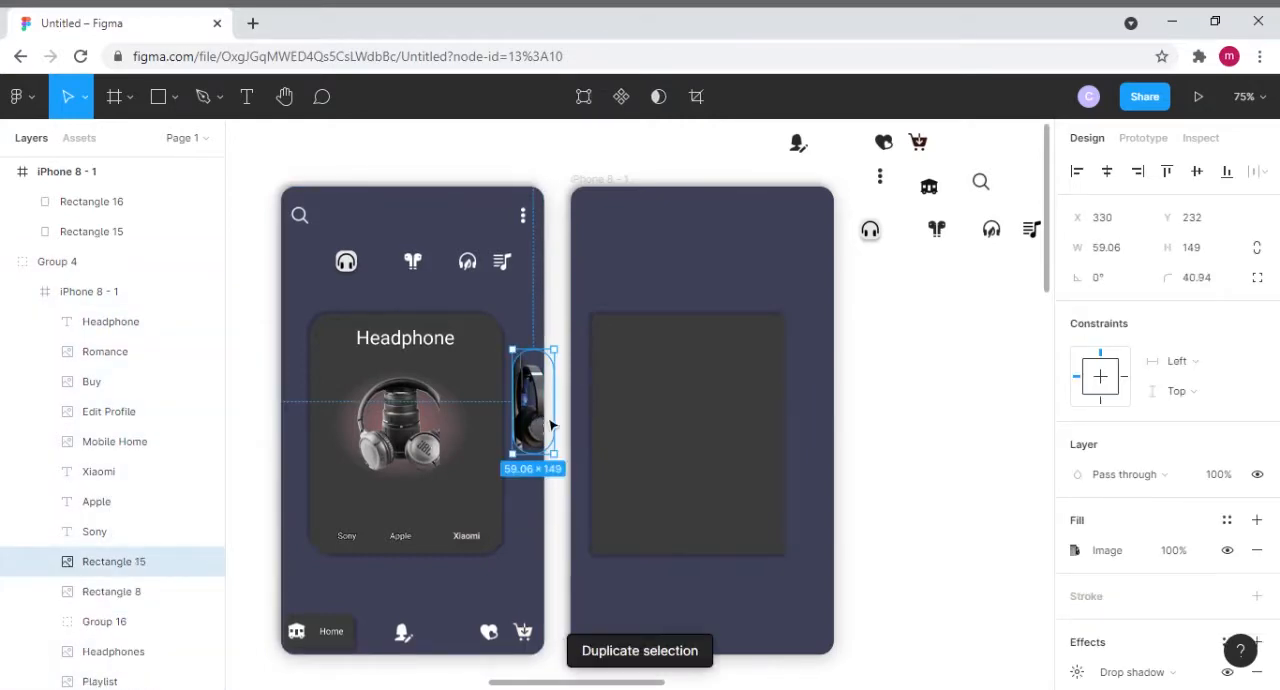
left_click_drag(540, 425, 828, 410)
- Round the corners of the dark rectangle in the second frame with a radius of 30
left_click(700, 349)
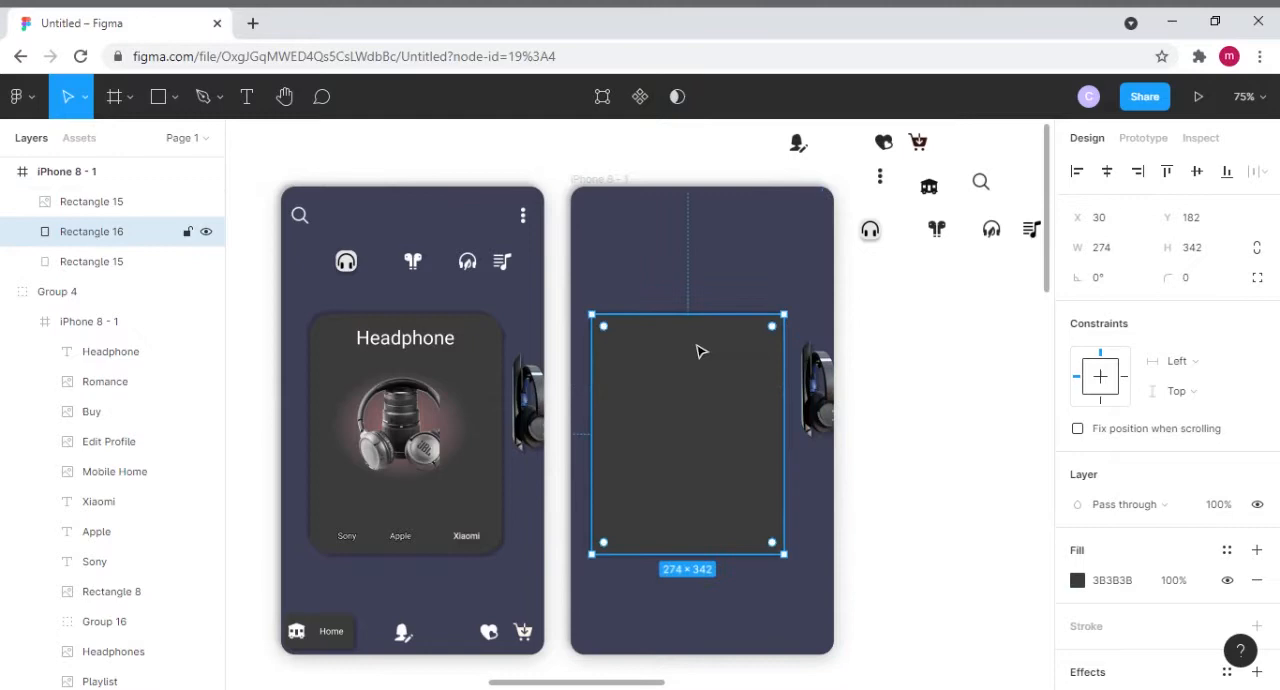
left_click(1199, 281)
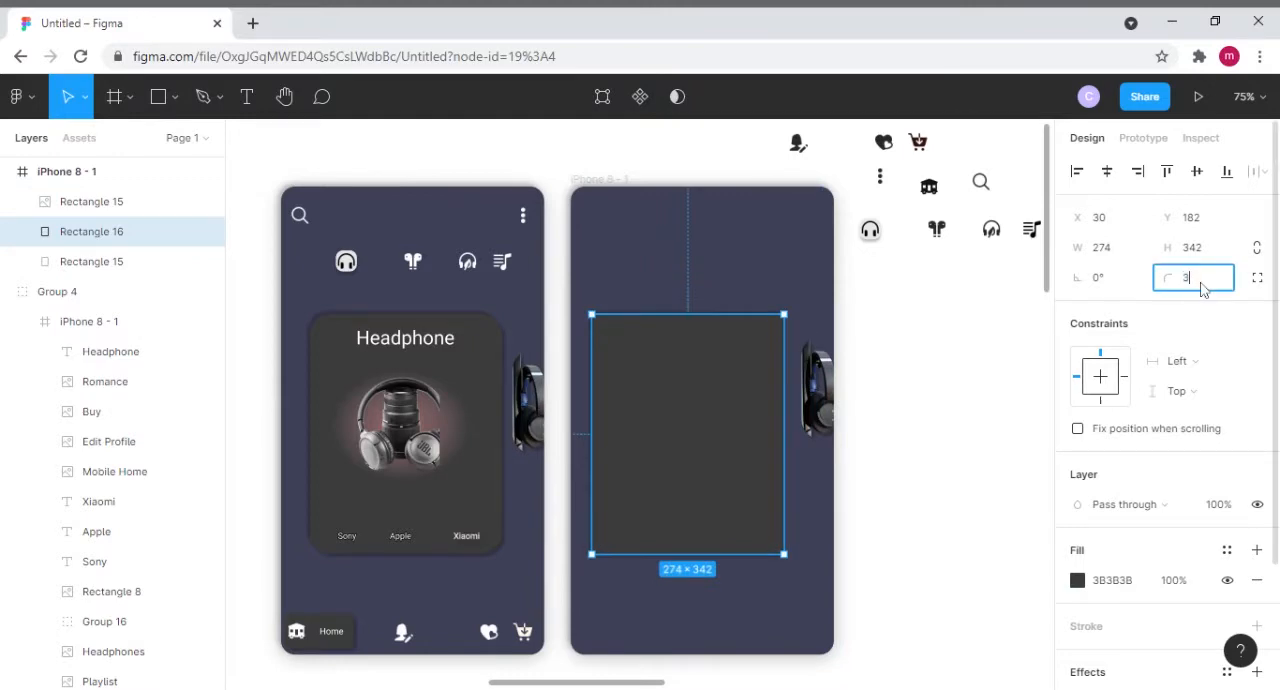
type("30")
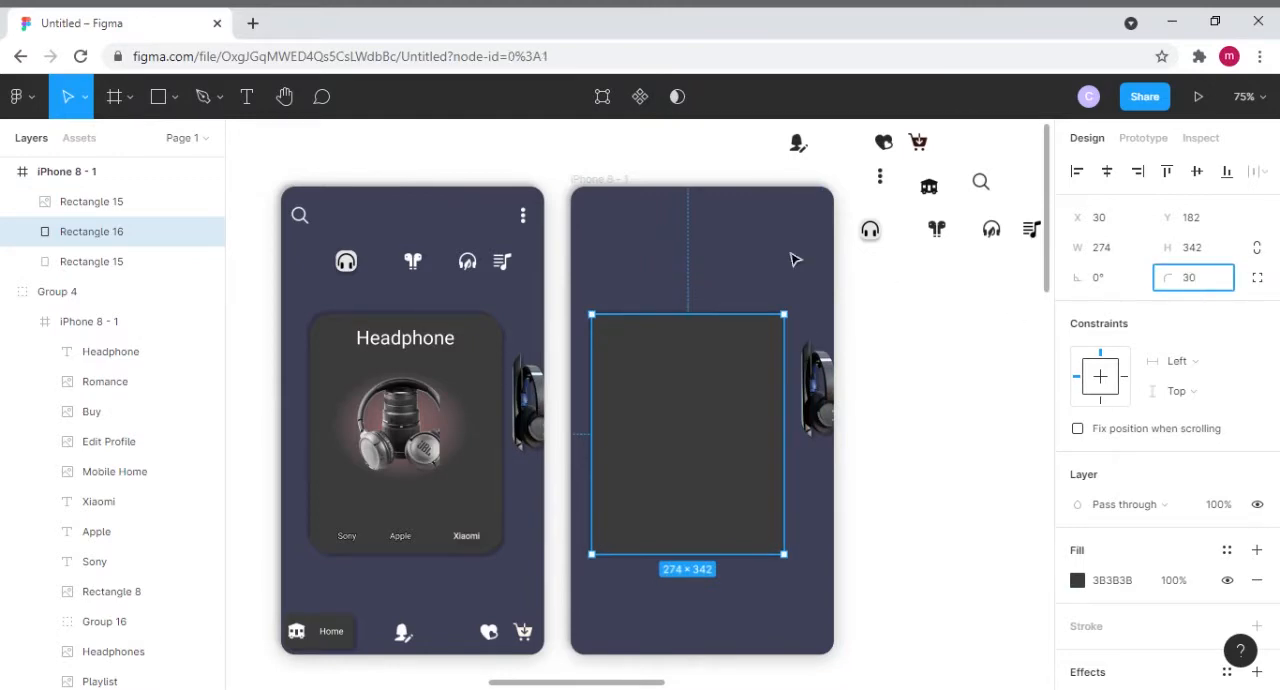
left_click(794, 258)
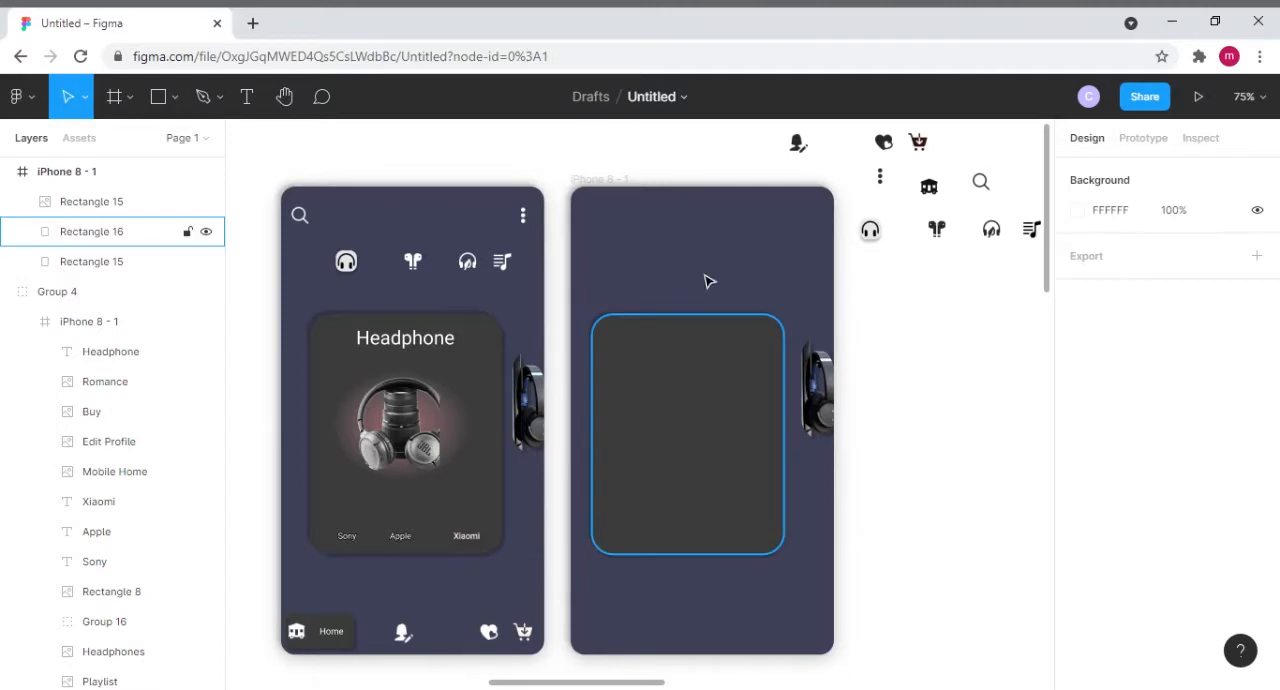
- Duplicate the headphone picture from the Headphone card and place the copy above the dark card in the second frame
left_click(703, 477)
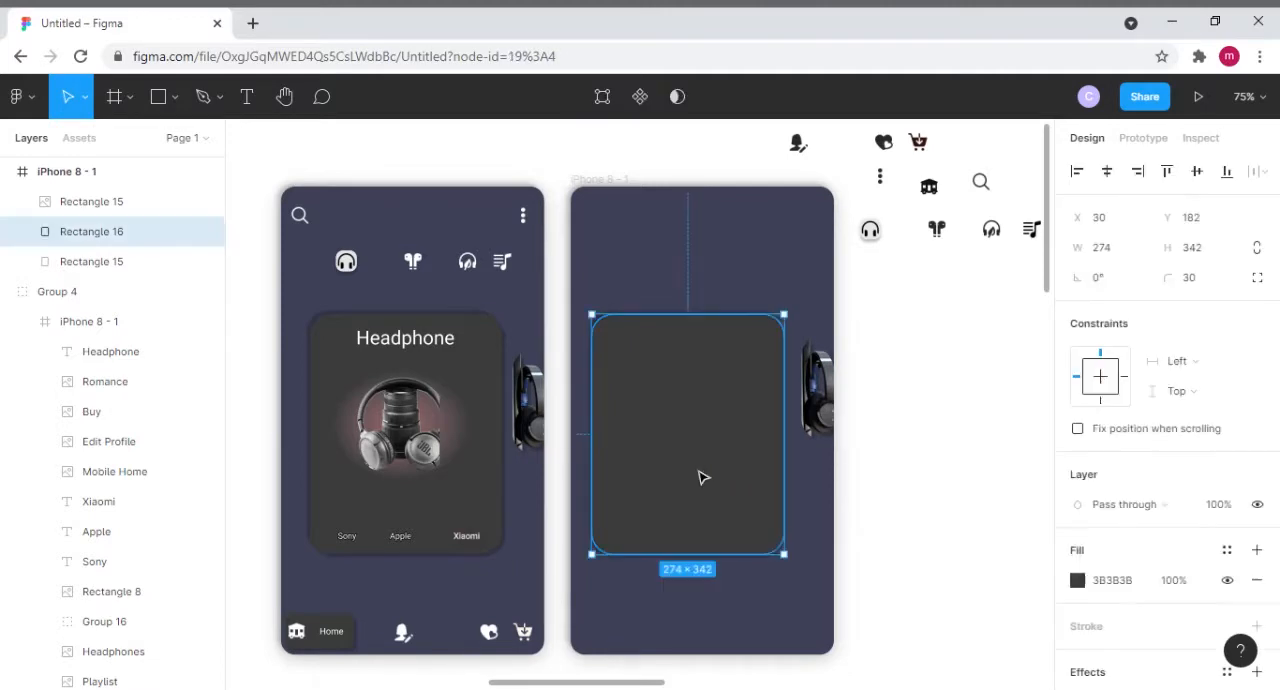
left_click(424, 452)
left_click(424, 448)
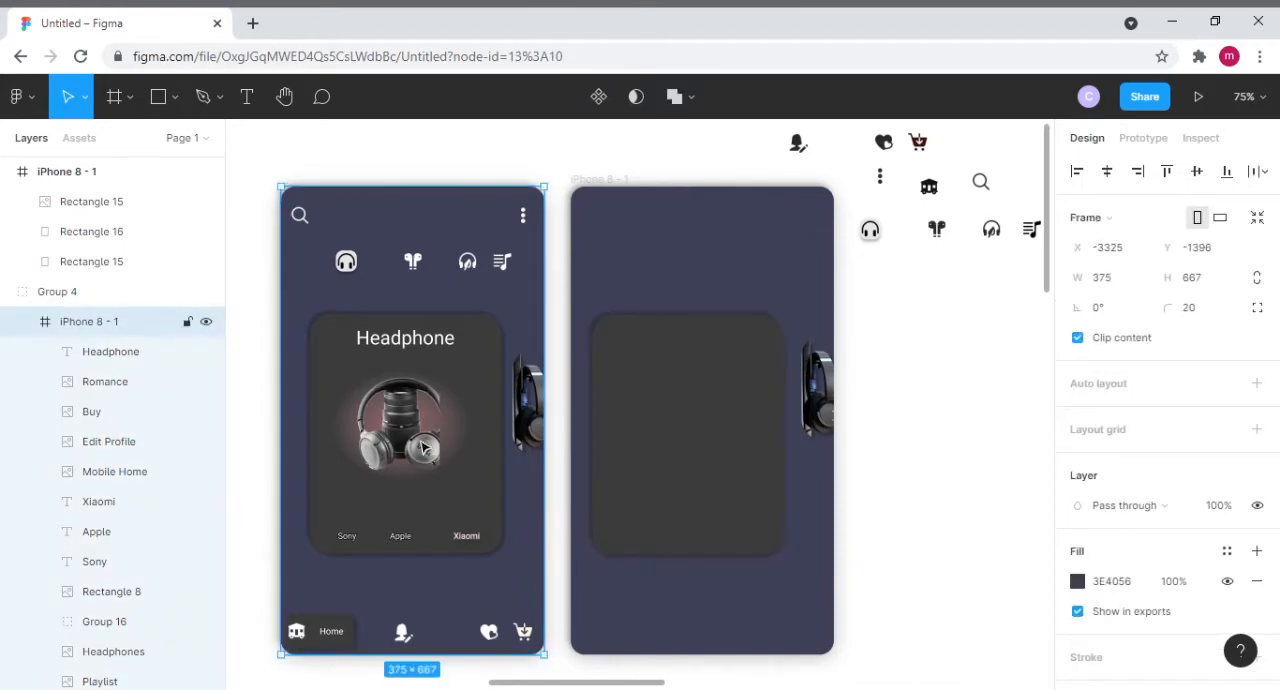
left_click(424, 448)
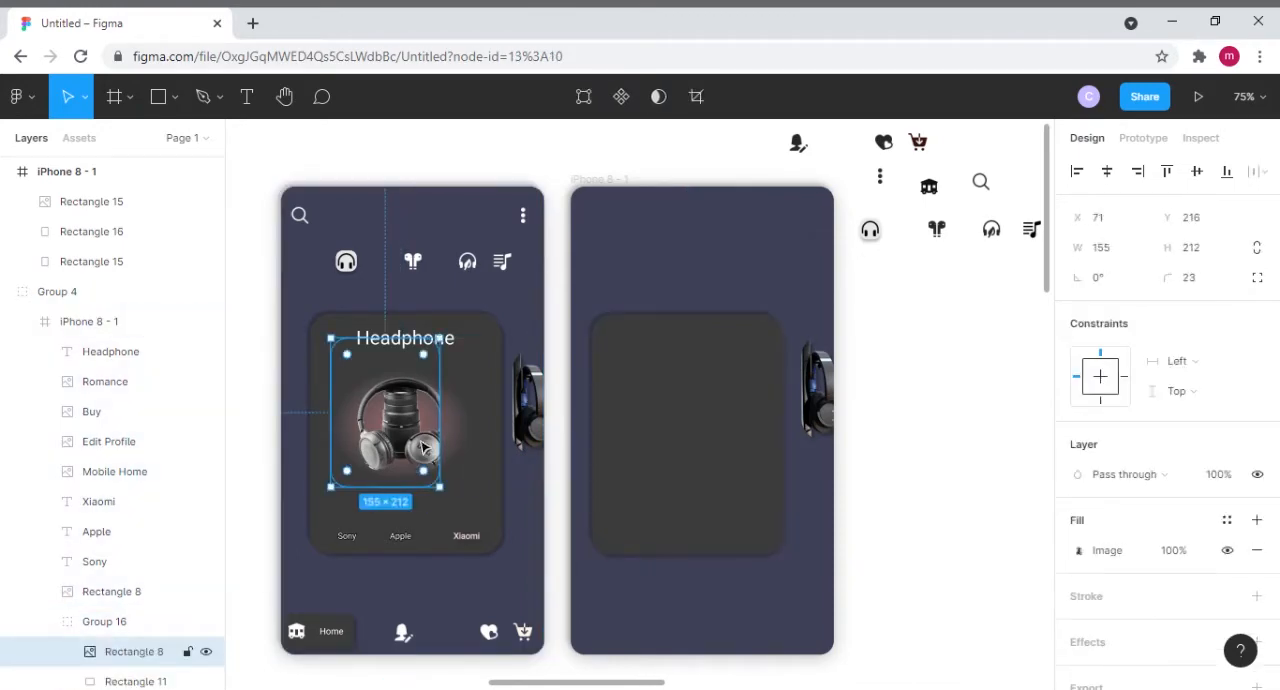
key("ctrl+d")
left_click_drag(424, 448, 707, 268)
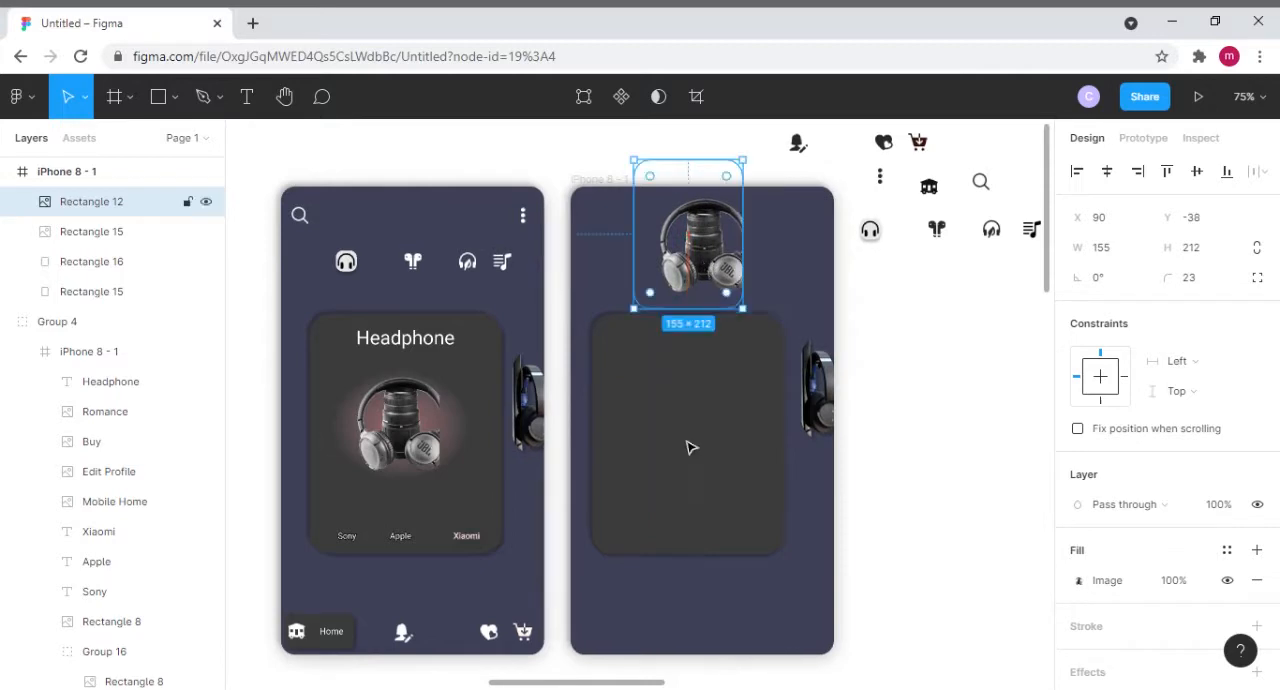
left_click(771, 303)
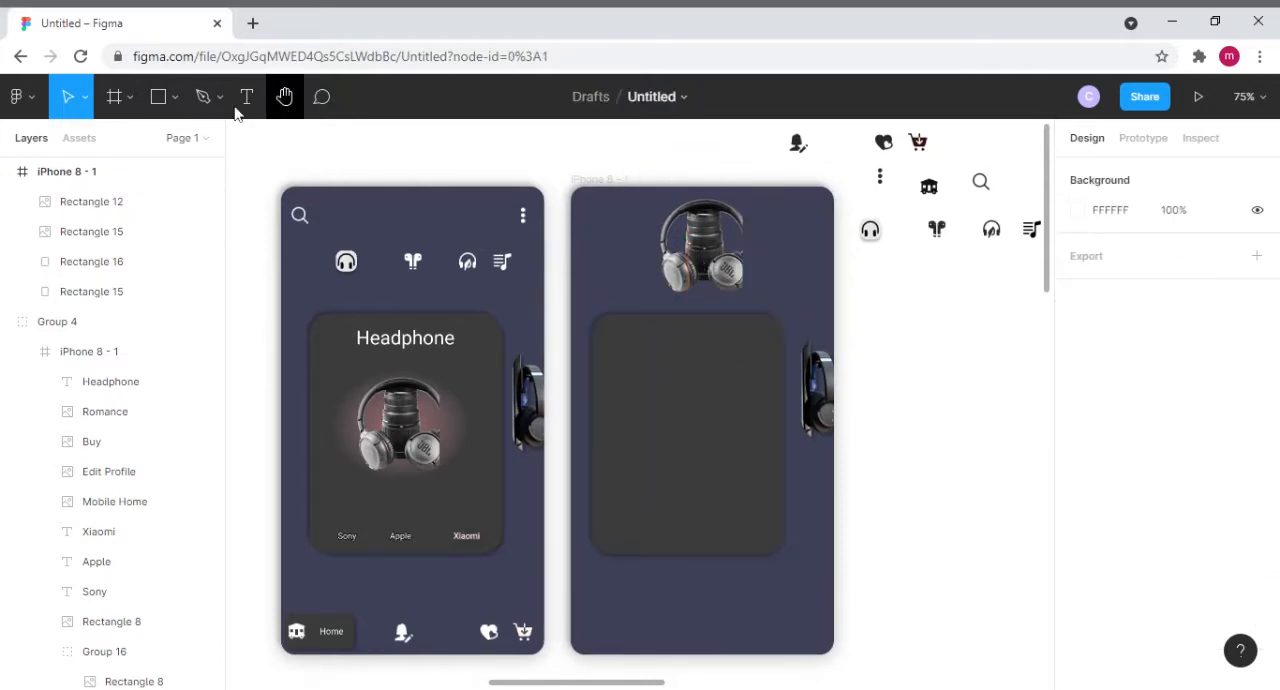
- Draw a rectangle about 164 × 154 on the dark card and move it up to about Y 254
left_click(158, 96)
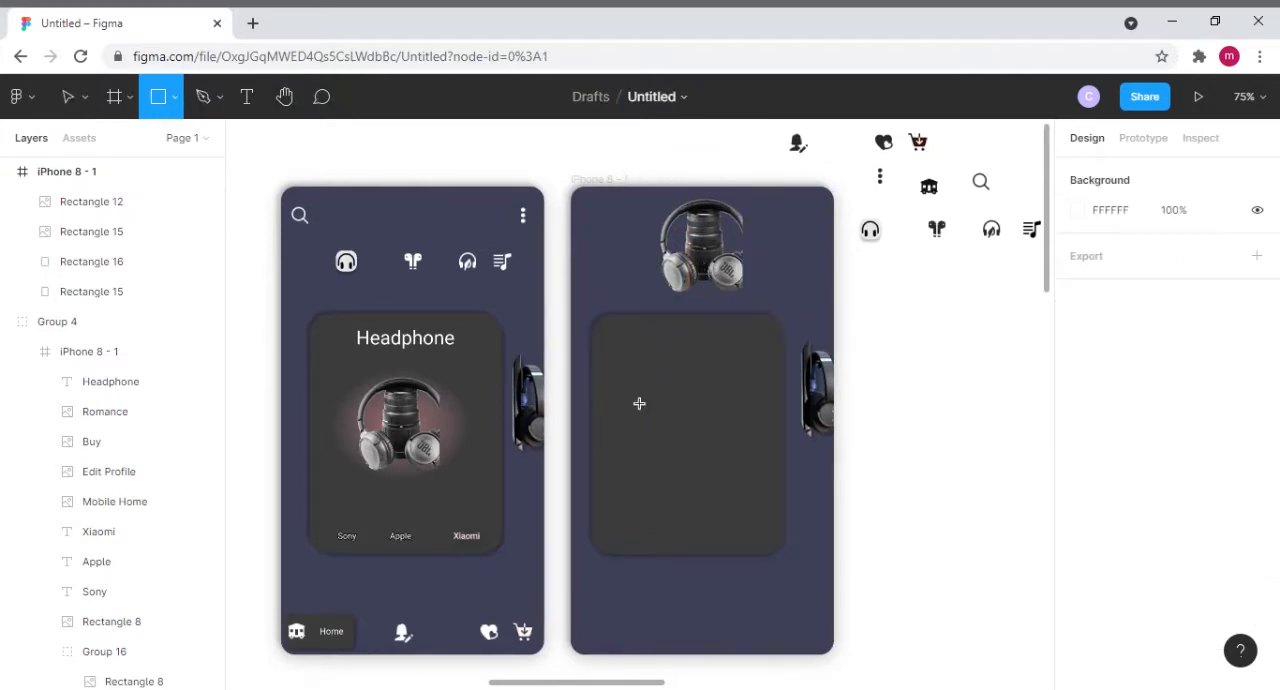
left_click_drag(627, 402, 680, 459)
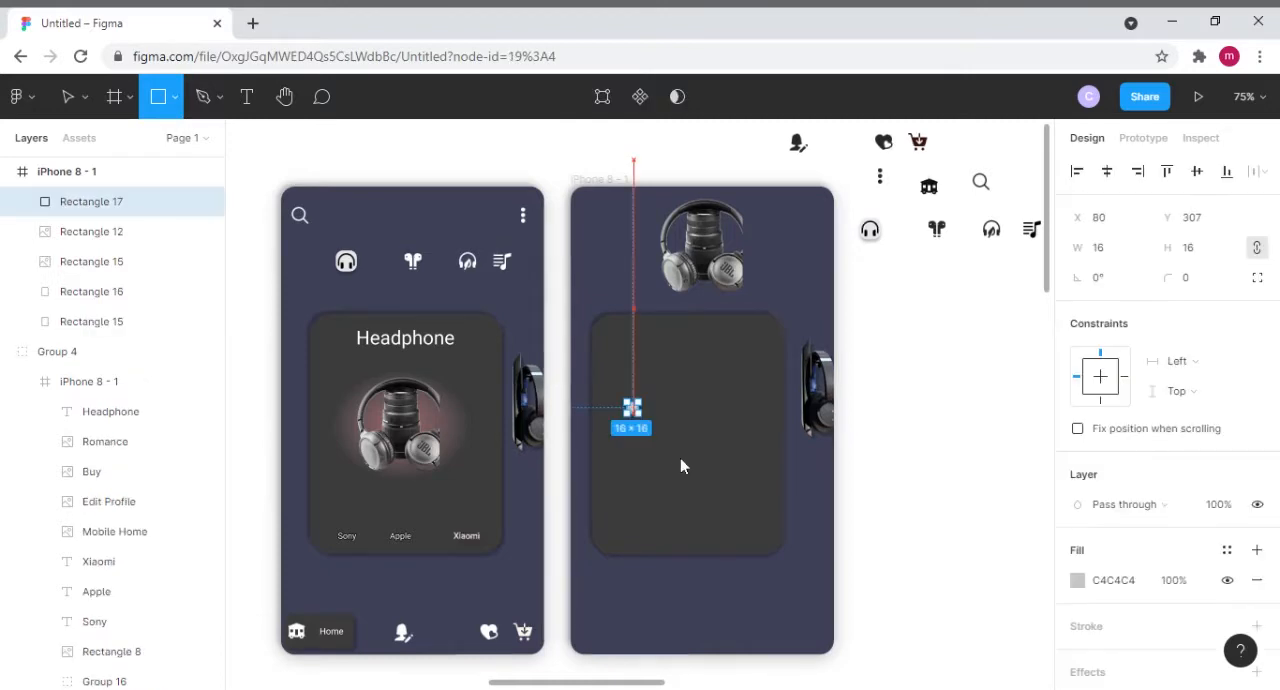
left_click_drag(733, 497, 758, 513)
mouse_move(688, 446)
left_mouse_down()
mouse_move(694, 423)
mouse_move(677, 414)
left_mouse_up()
- Set the grey rectangle's position to X 101 and Y 260.93
left_click(1103, 226)
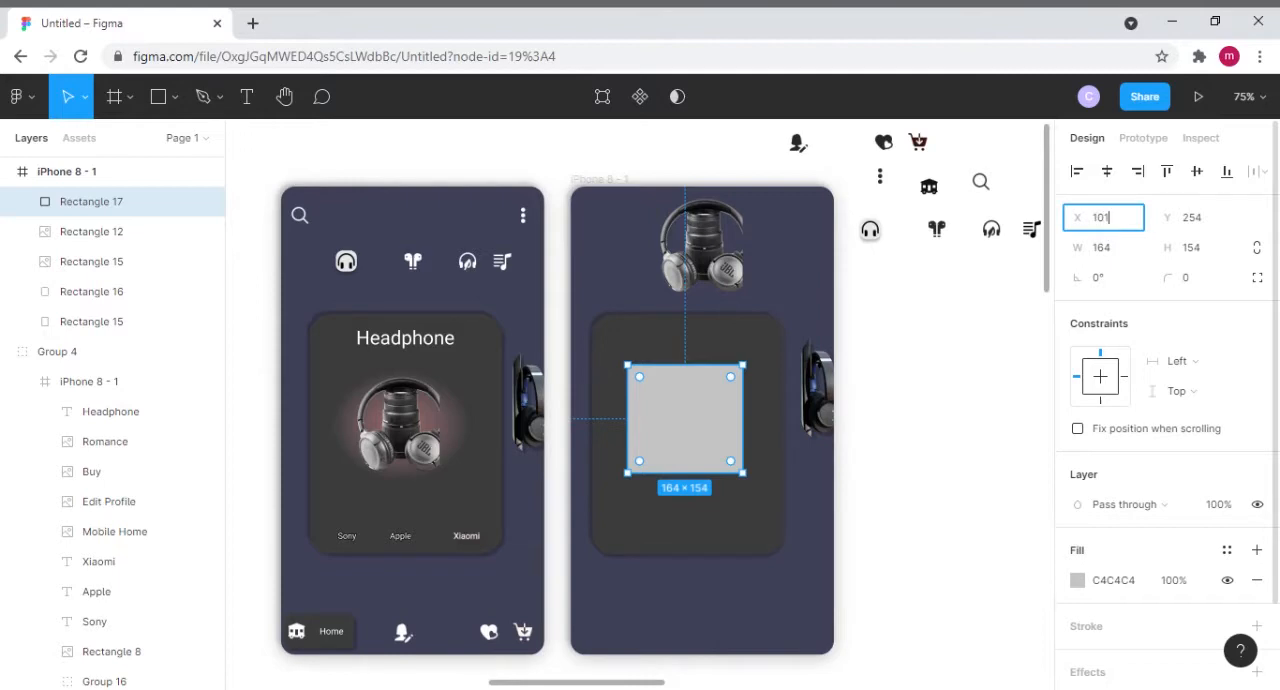
left_click(1200, 219)
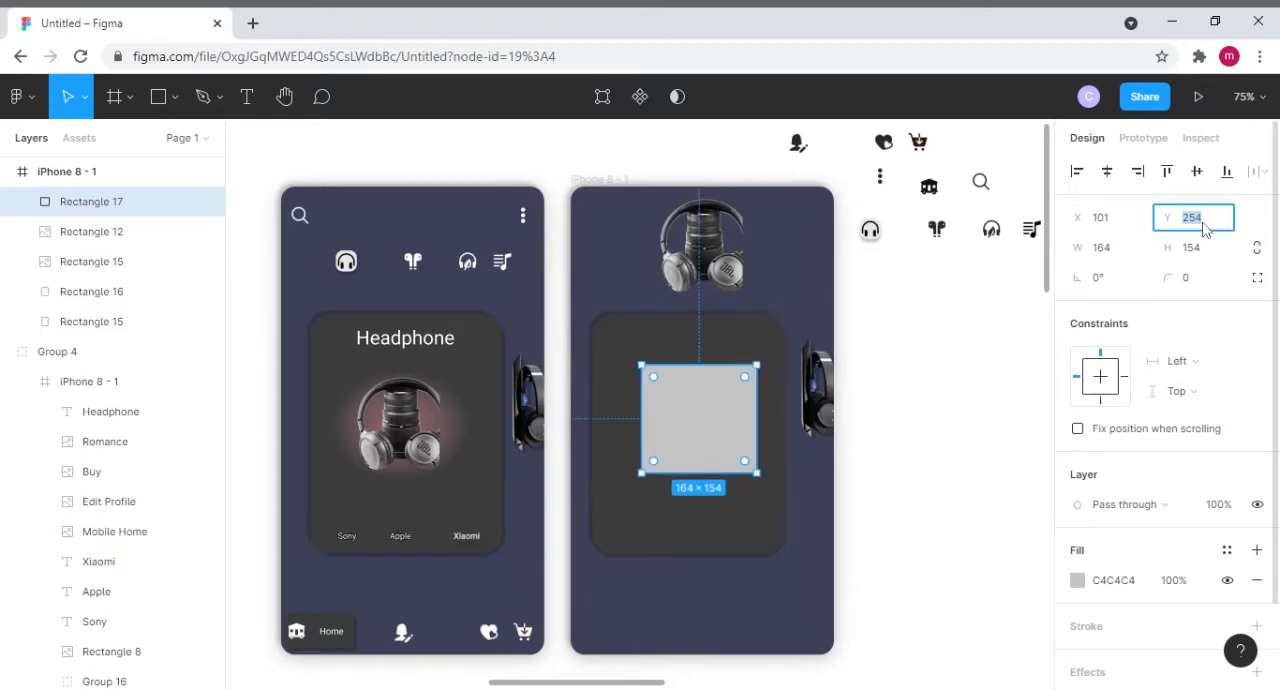
type("260.93")
- Resize the grey rectangle to 199 × 158.14 and center it on the dark card at about X 68, Y 238
left_click(1122, 252)
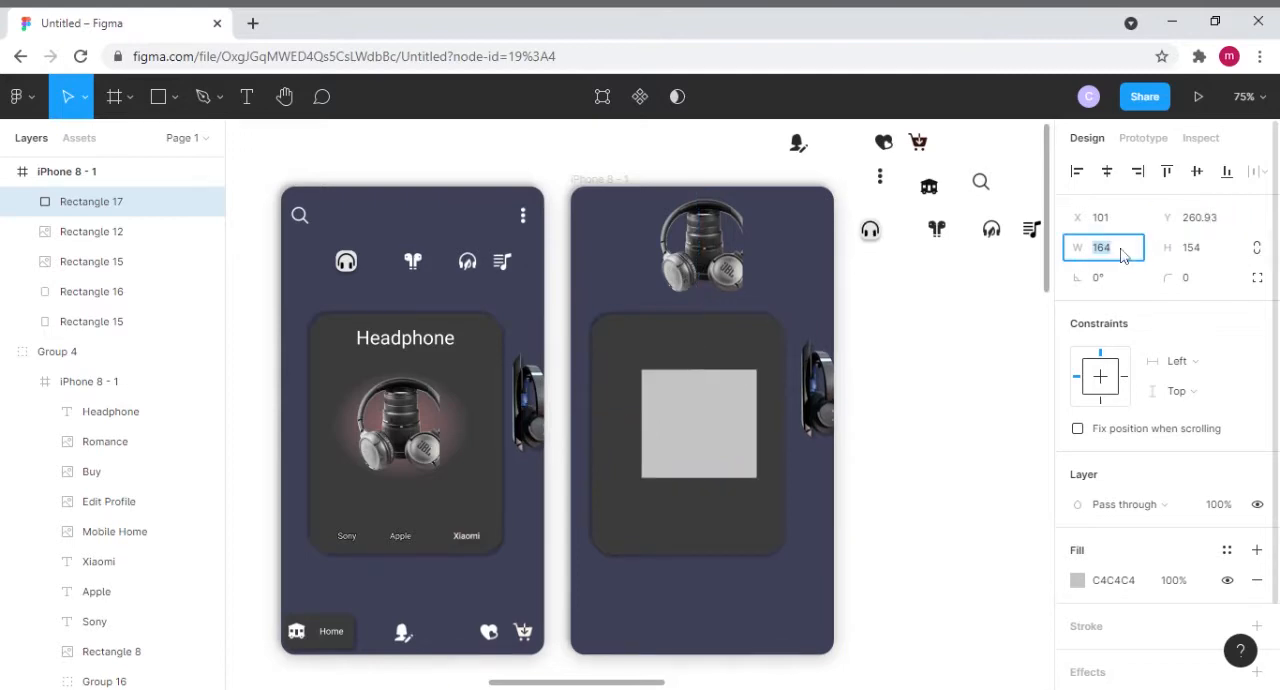
type("1")
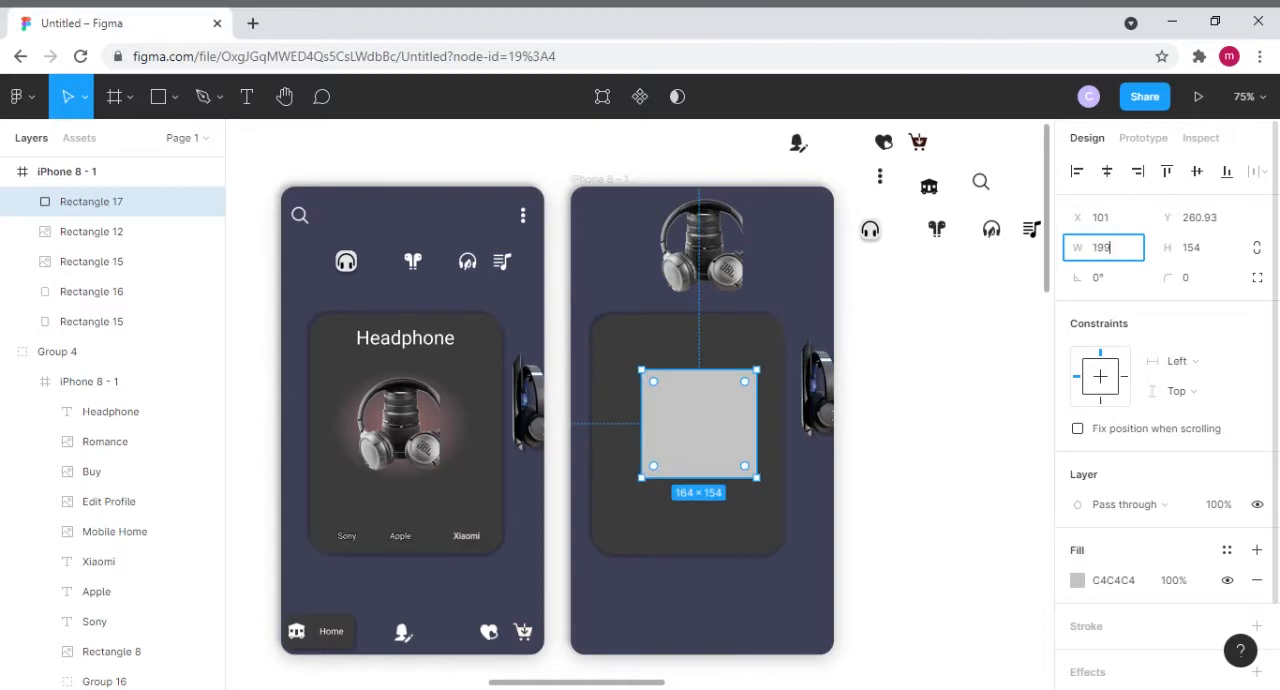
type("99")
left_click(1207, 252)
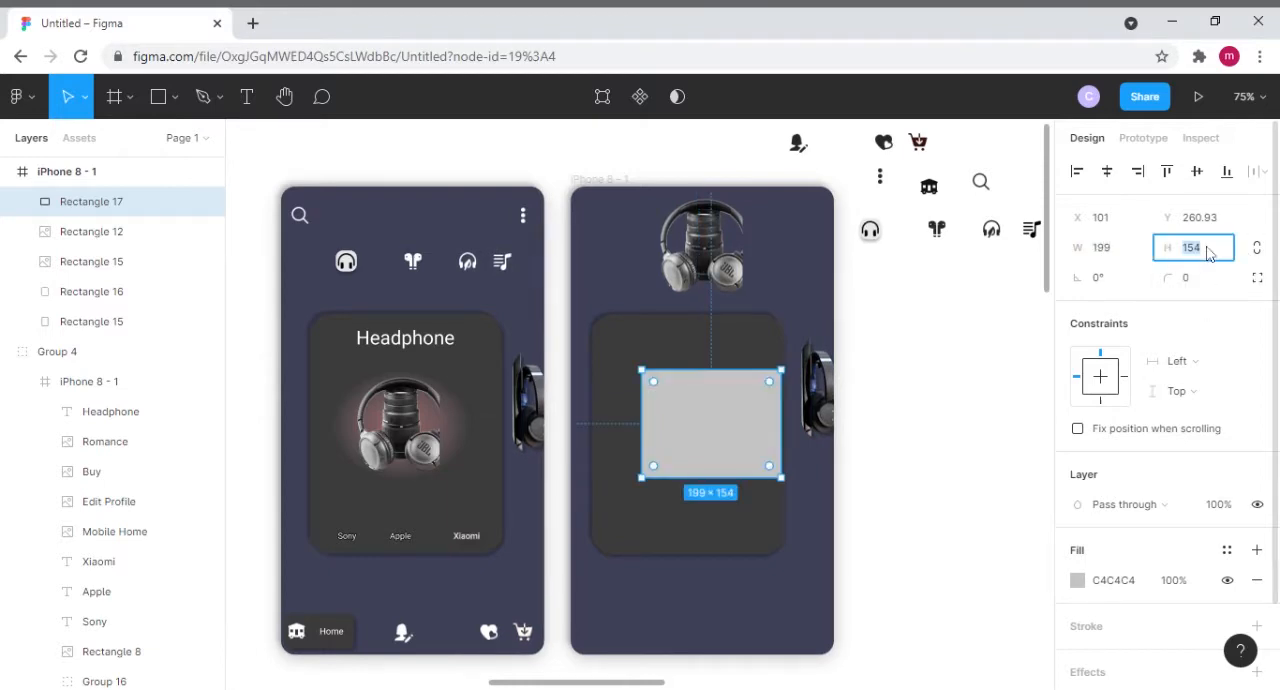
type("1")
left_click(809, 271)
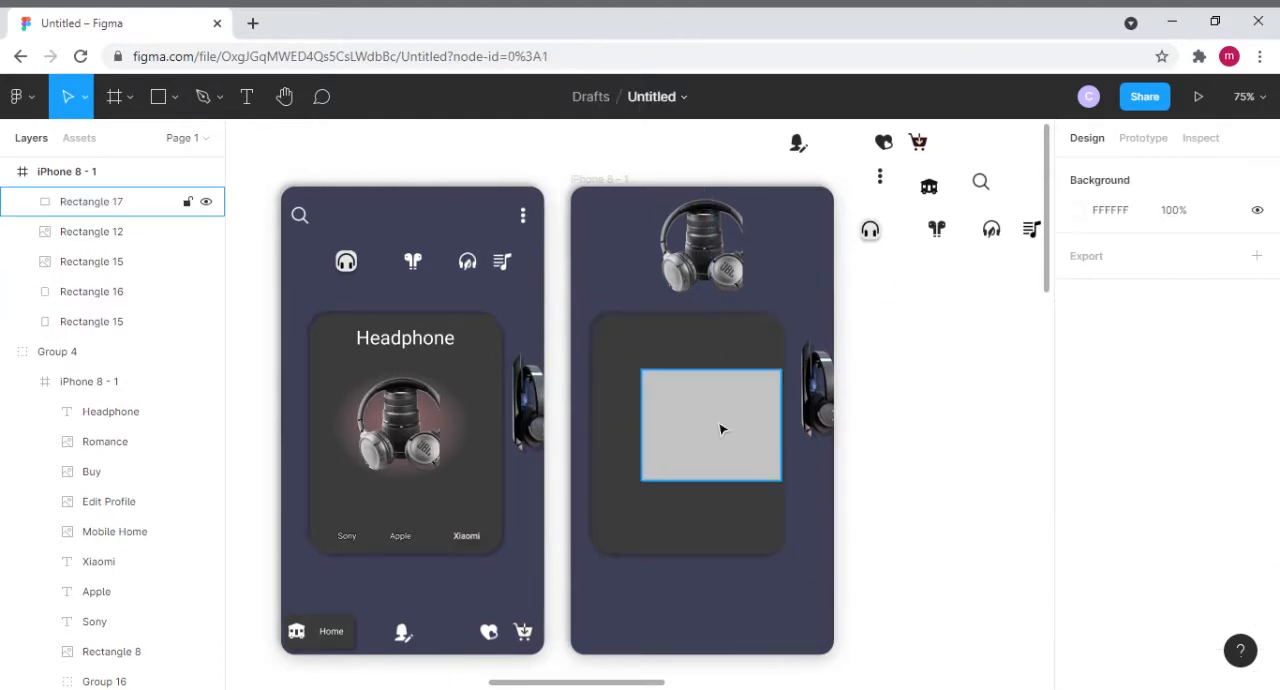
left_click_drag(720, 429, 697, 415)
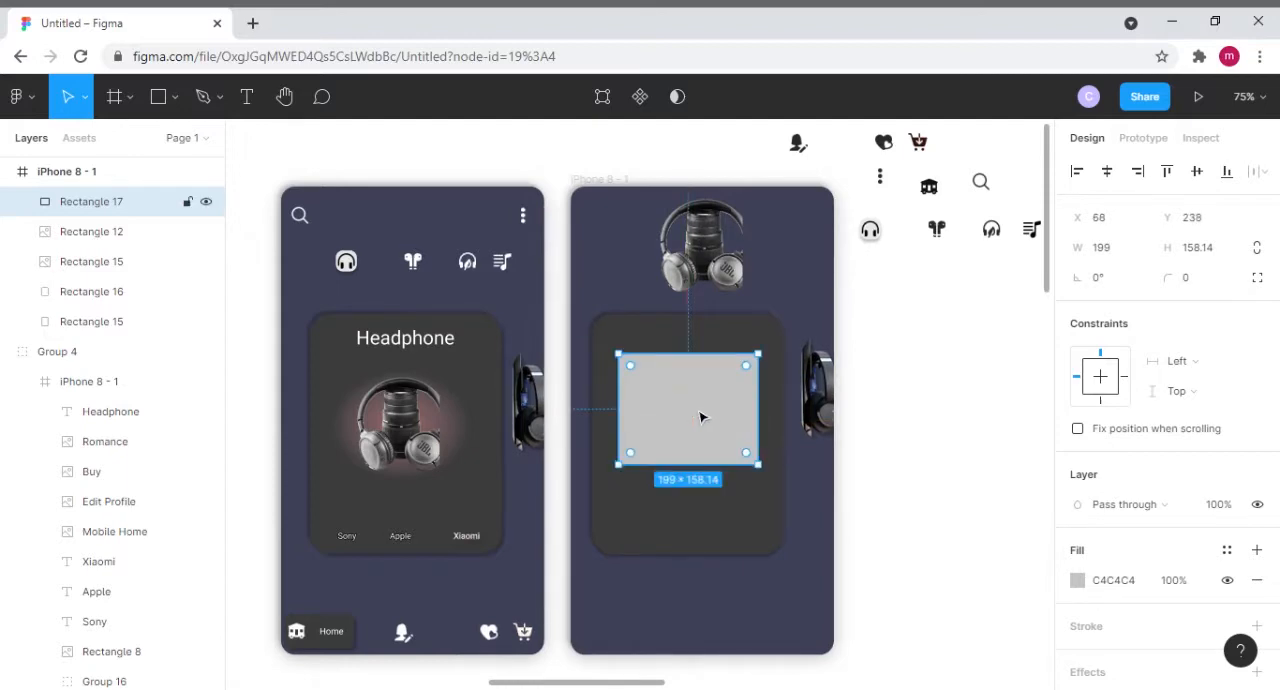
- Change the grey rectangle's fill to a radial gradient and set its center color stop to about A15454
left_click(1078, 581)
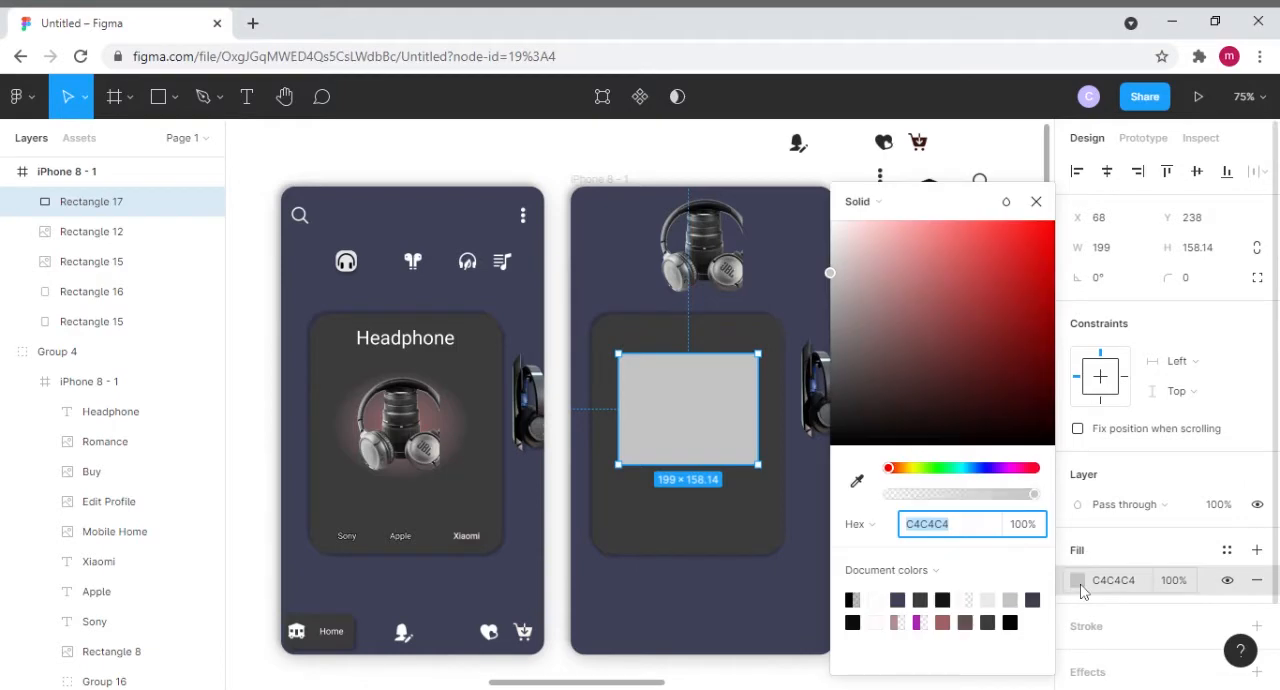
left_click(903, 203)
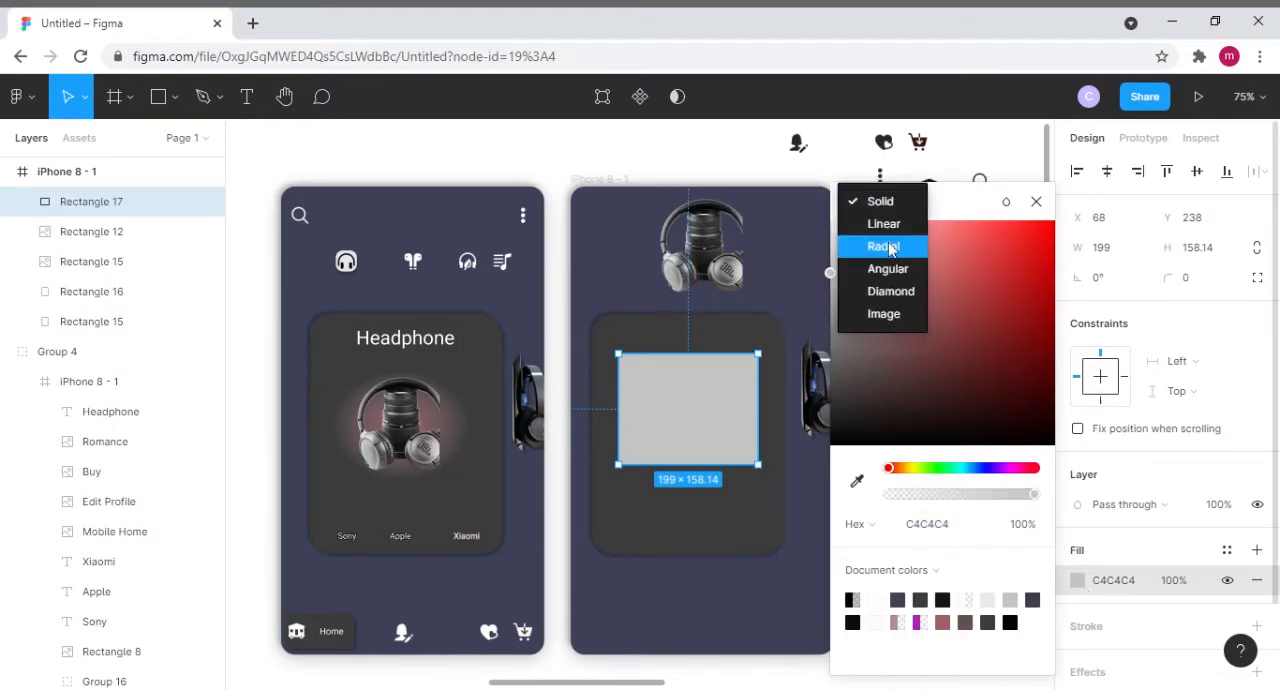
left_click(872, 250)
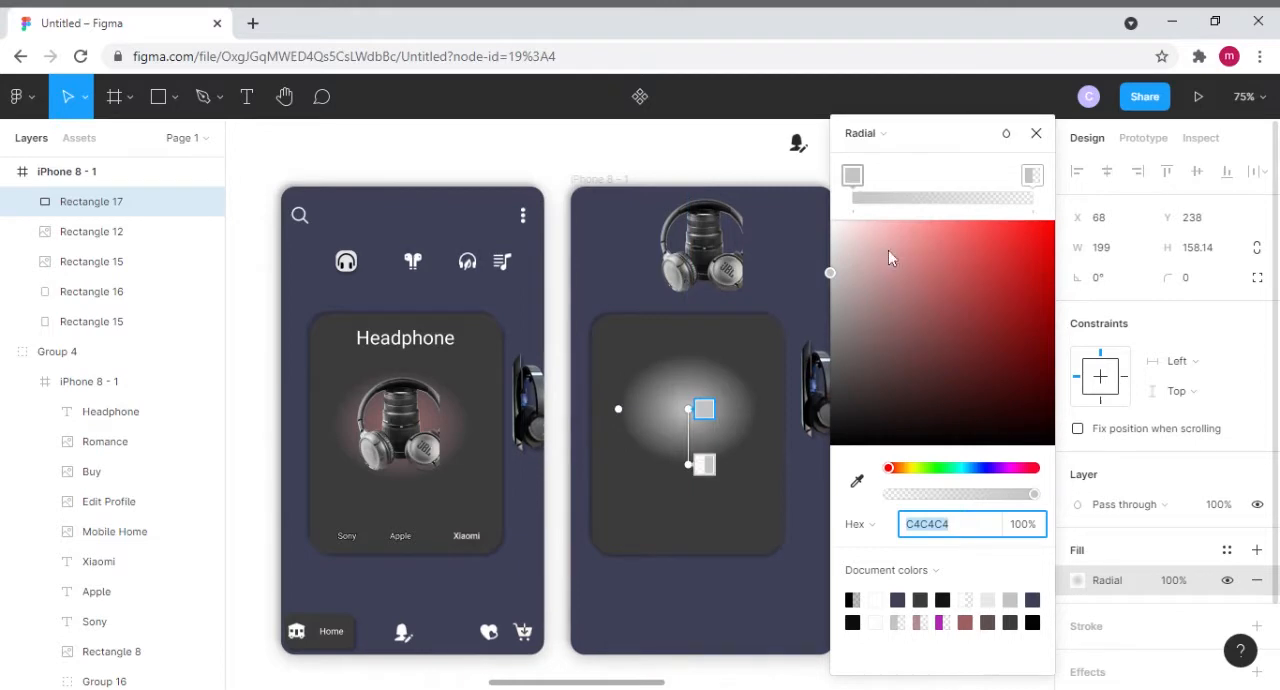
left_click(1032, 176)
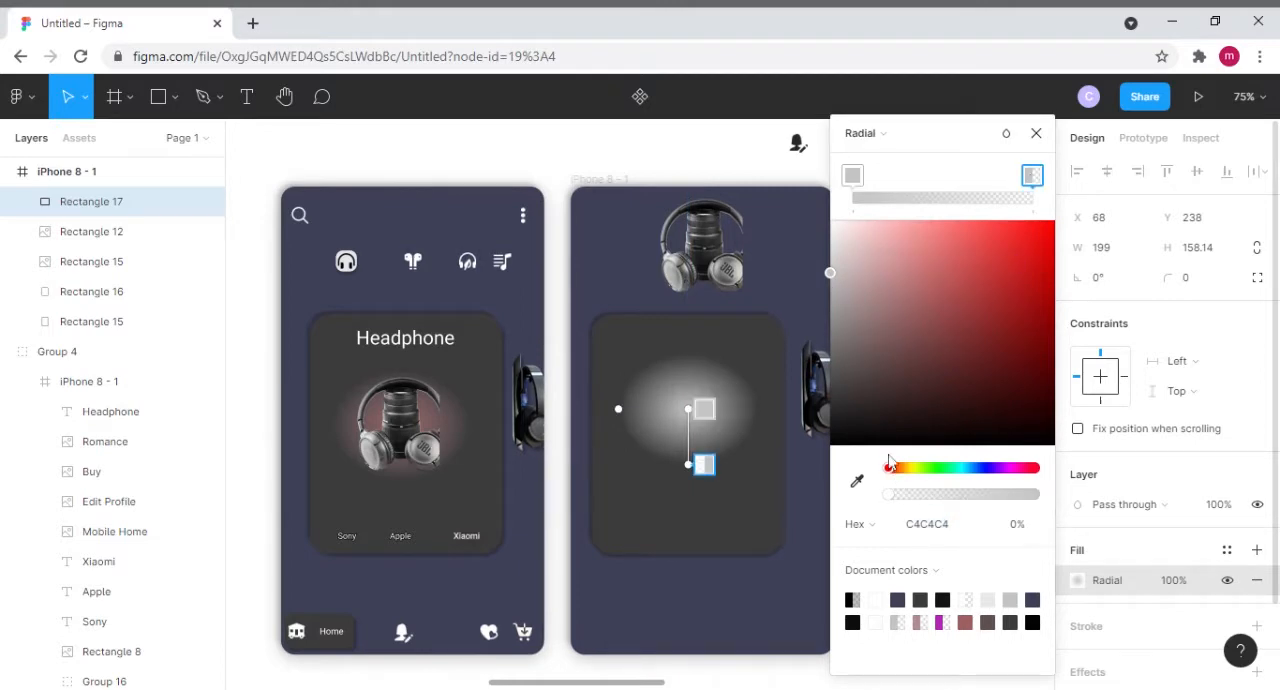
left_click(852, 176)
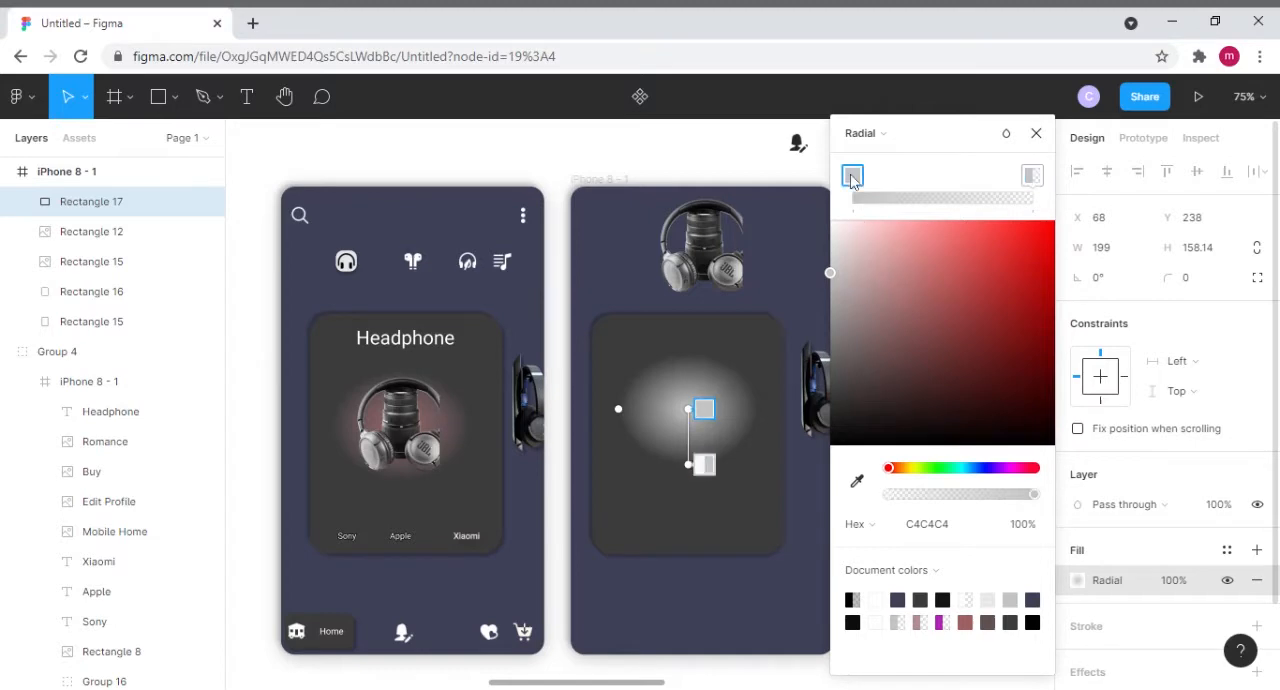
left_click_drag(871, 288, 939, 315)
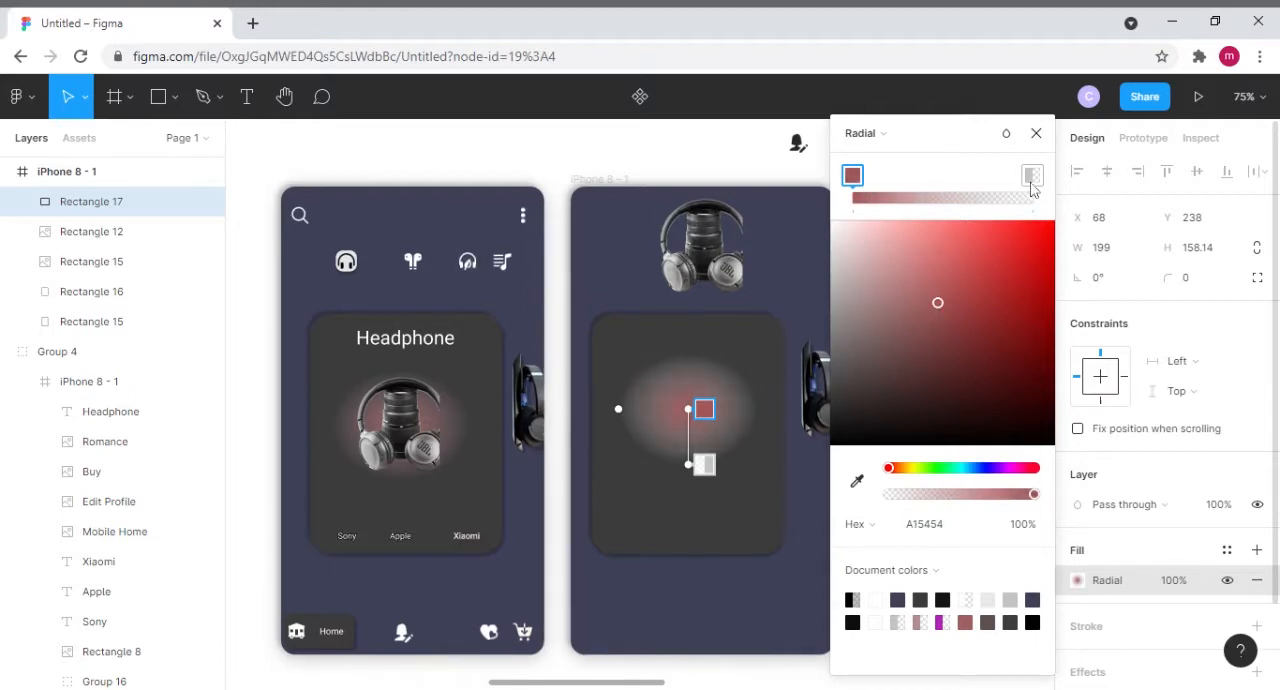
- Set the transparent outer stop of the radial gradient to a light pink, about D2ABAB
left_click(1032, 177)
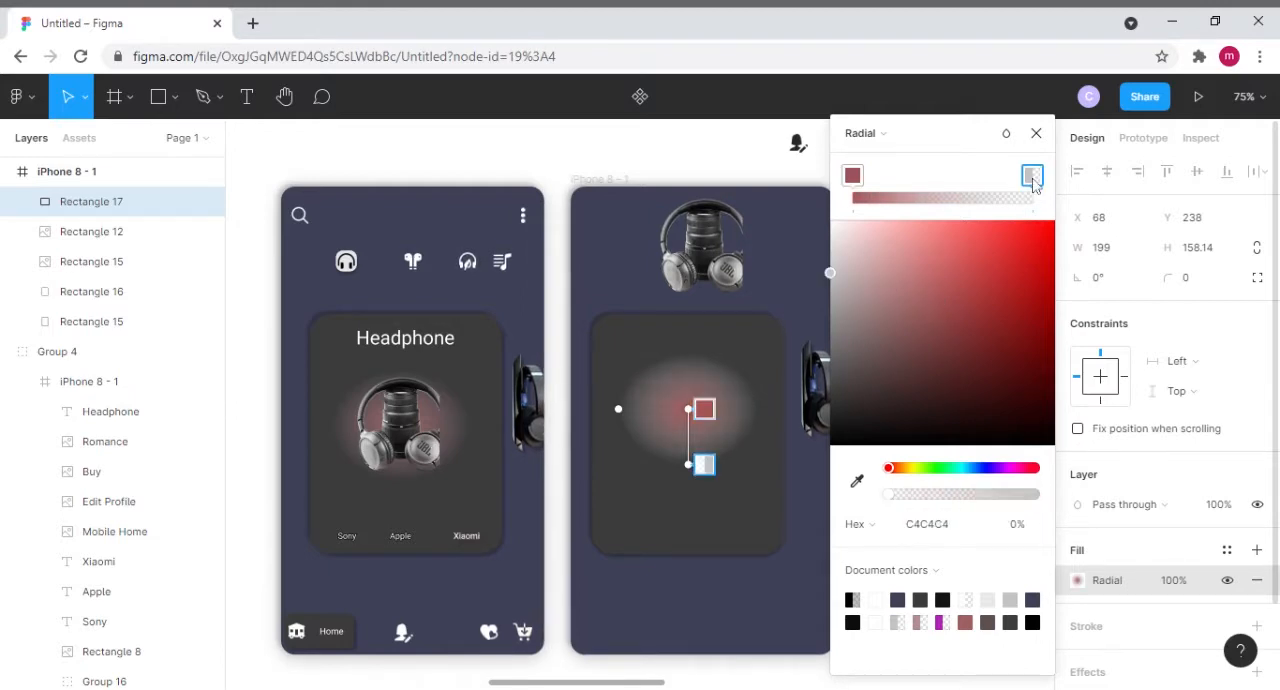
left_click(893, 268)
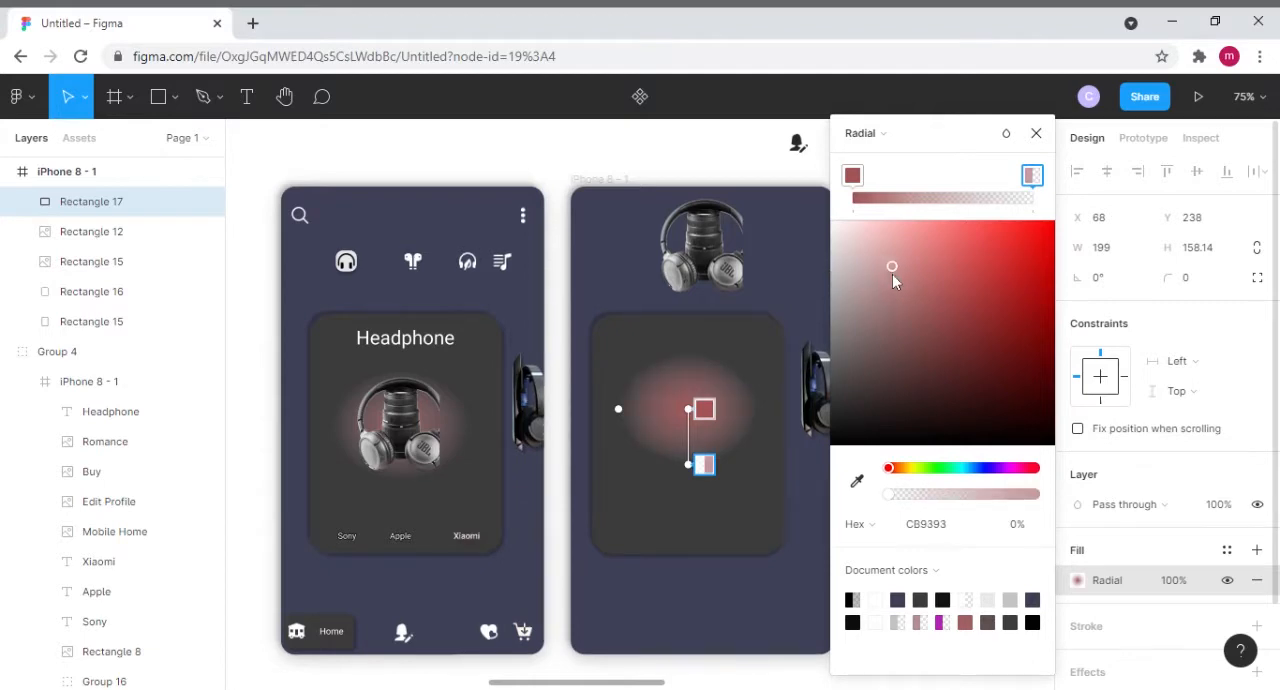
left_click_drag(892, 274, 874, 266)
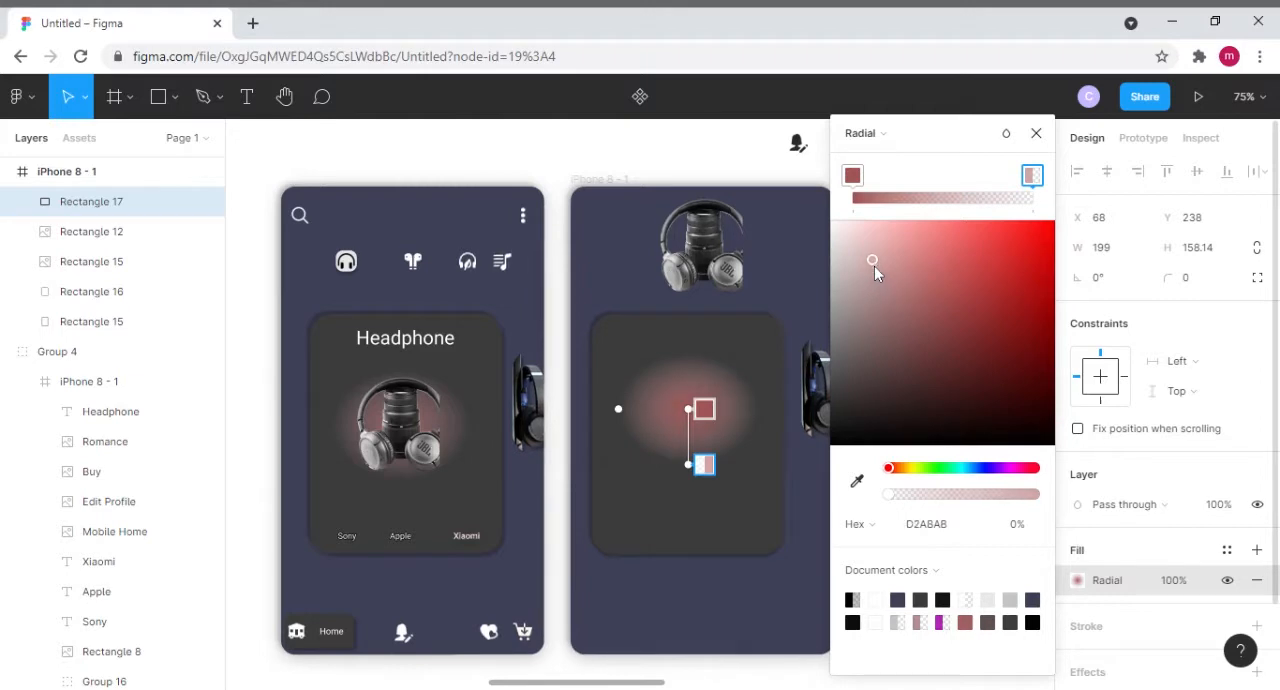
left_click(1036, 133)
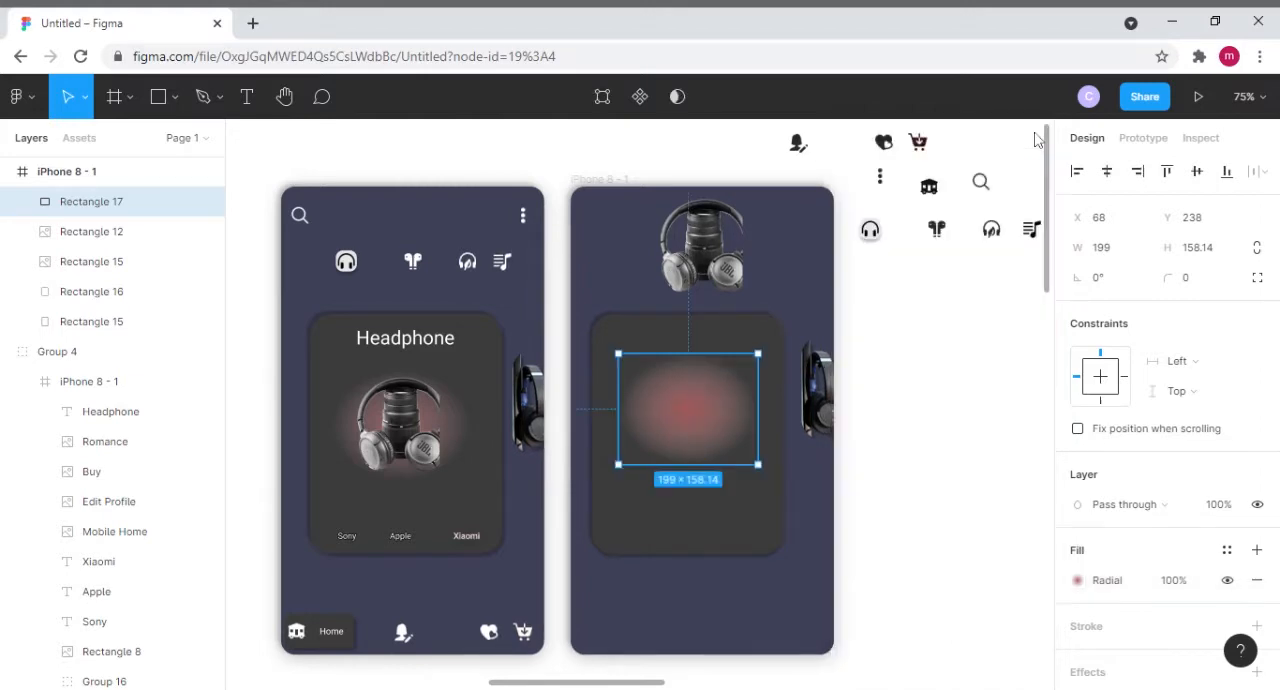
- Move the headphone picture down onto the dark card and position the pink glow rectangle over it at about X 68, Y 232
left_click(716, 240)
left_click_drag(716, 240, 708, 384)
left_click(998, 410)
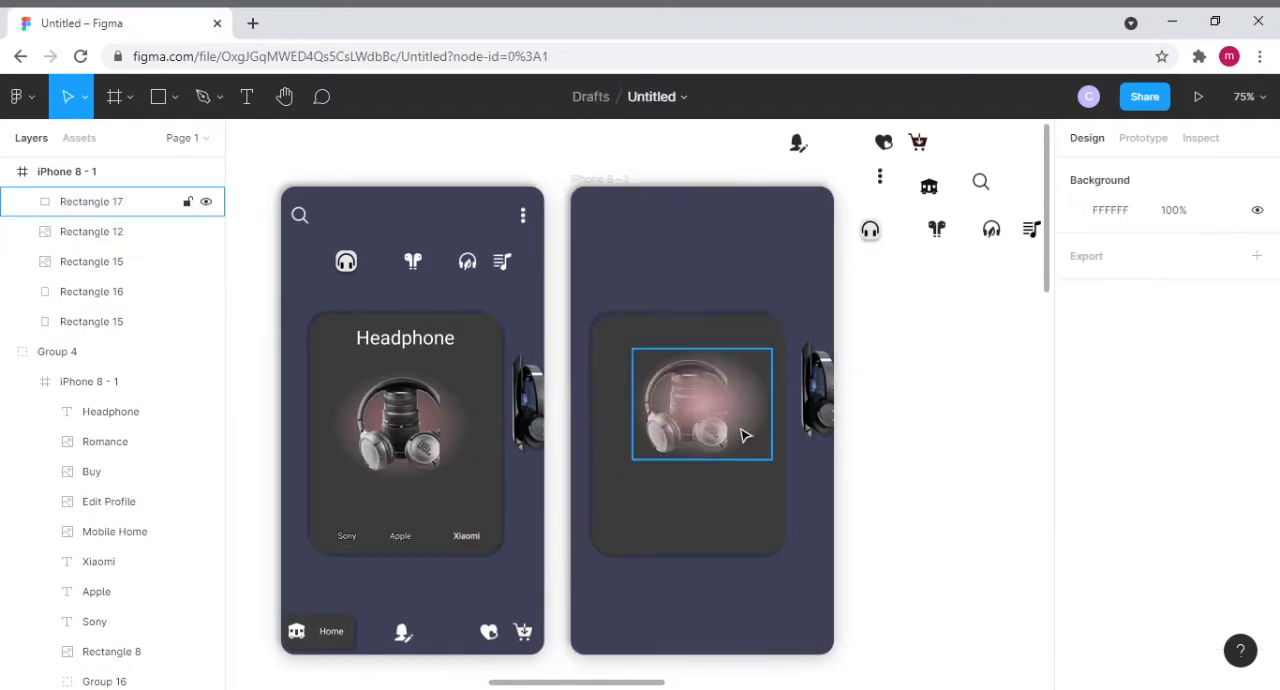
mouse_move(729, 431)
left_mouse_down()
mouse_move(706, 430)
mouse_move(727, 435)
left_mouse_up()
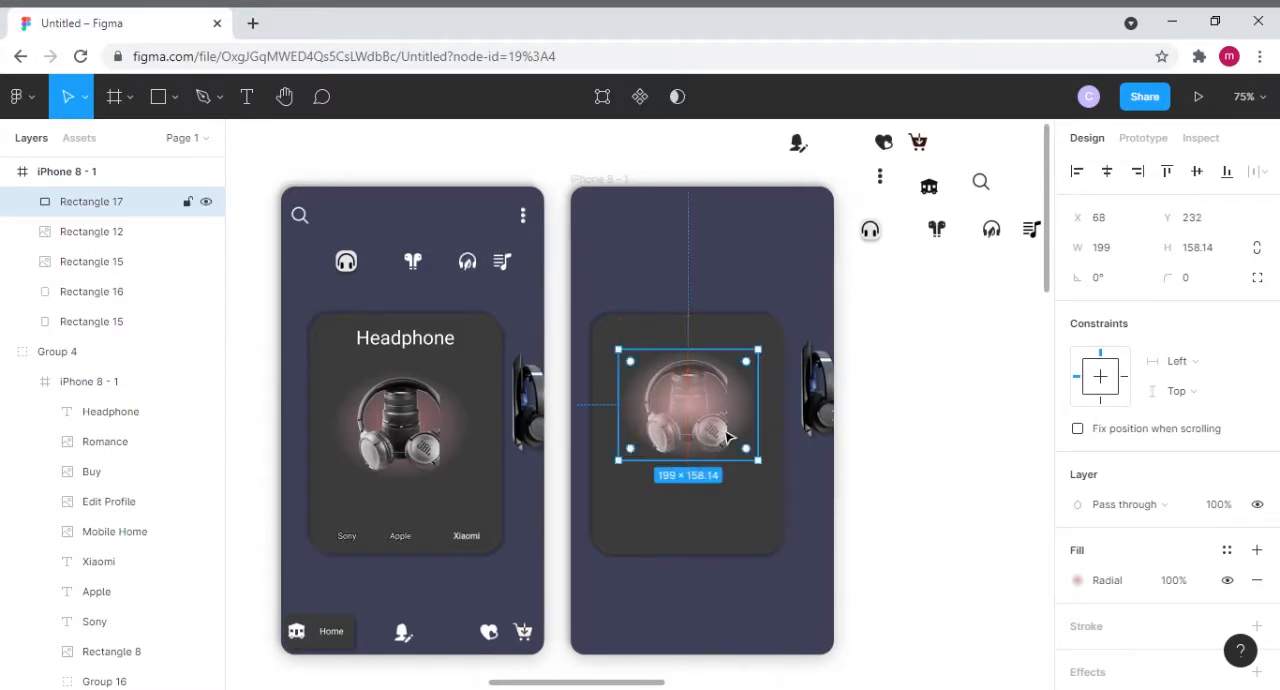
left_click(786, 246)
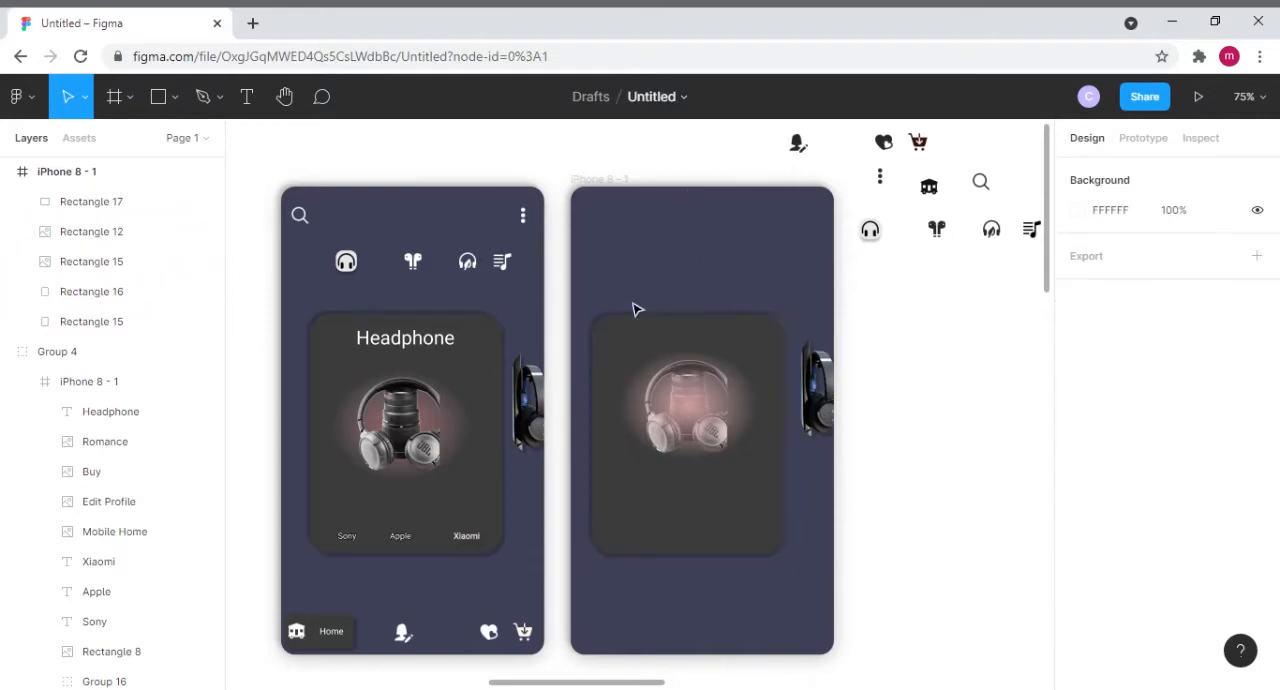
- Add the text "Headphone" near the top of the dark card in the second frame
left_click(248, 97)
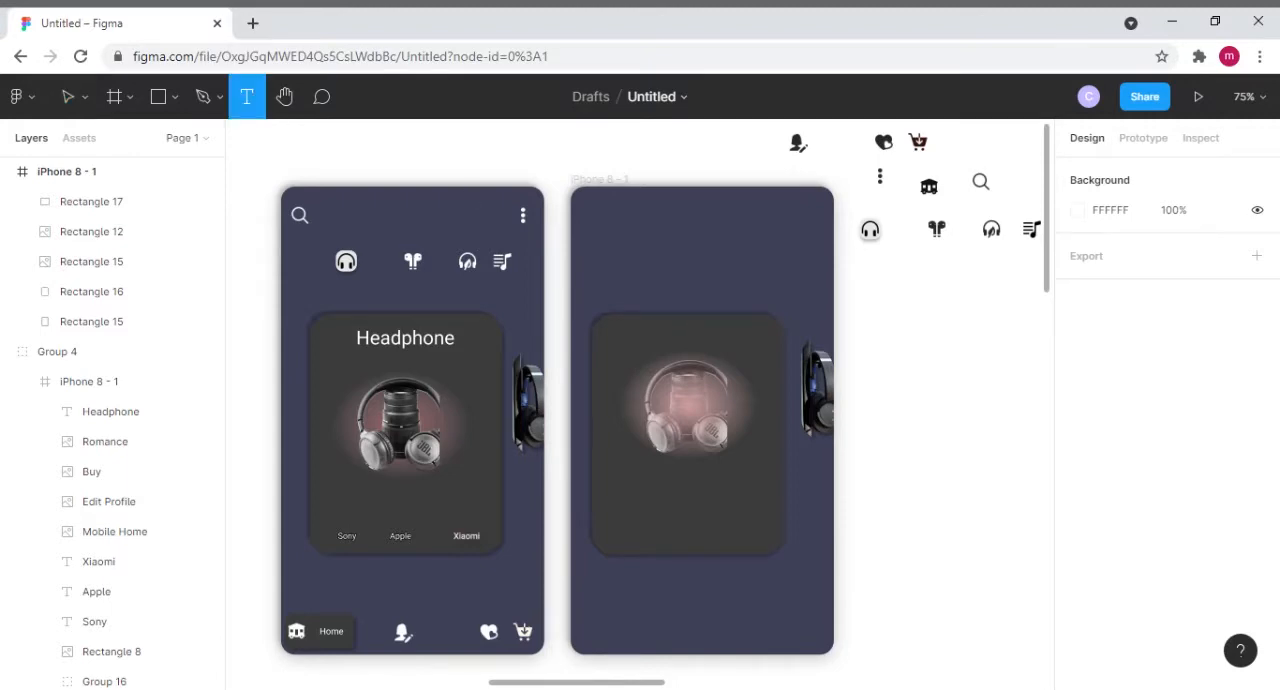
left_click(655, 341)
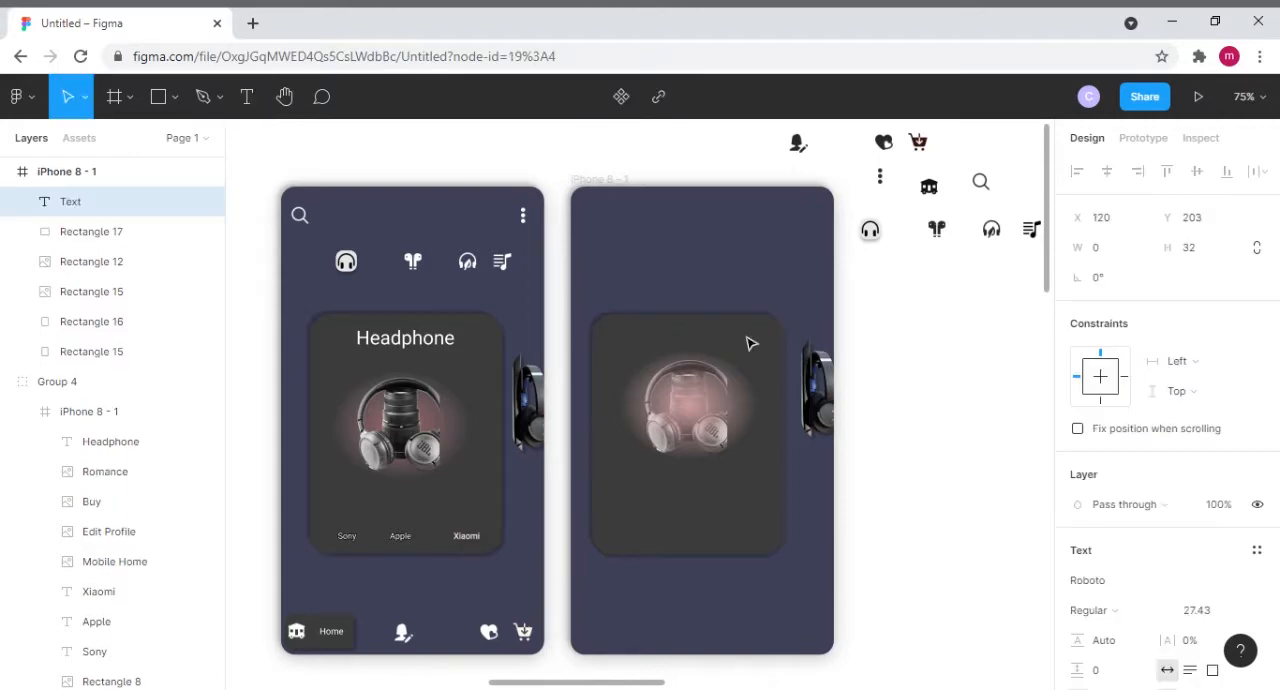
type("He")
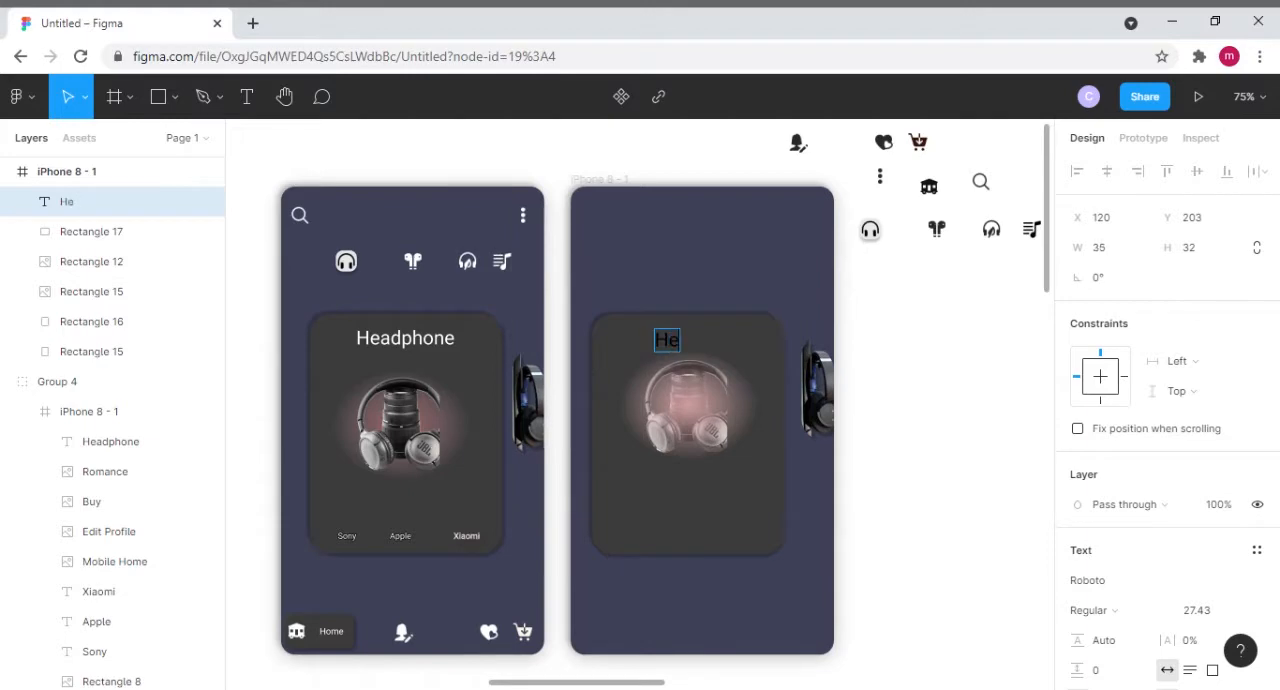
type("adphone")
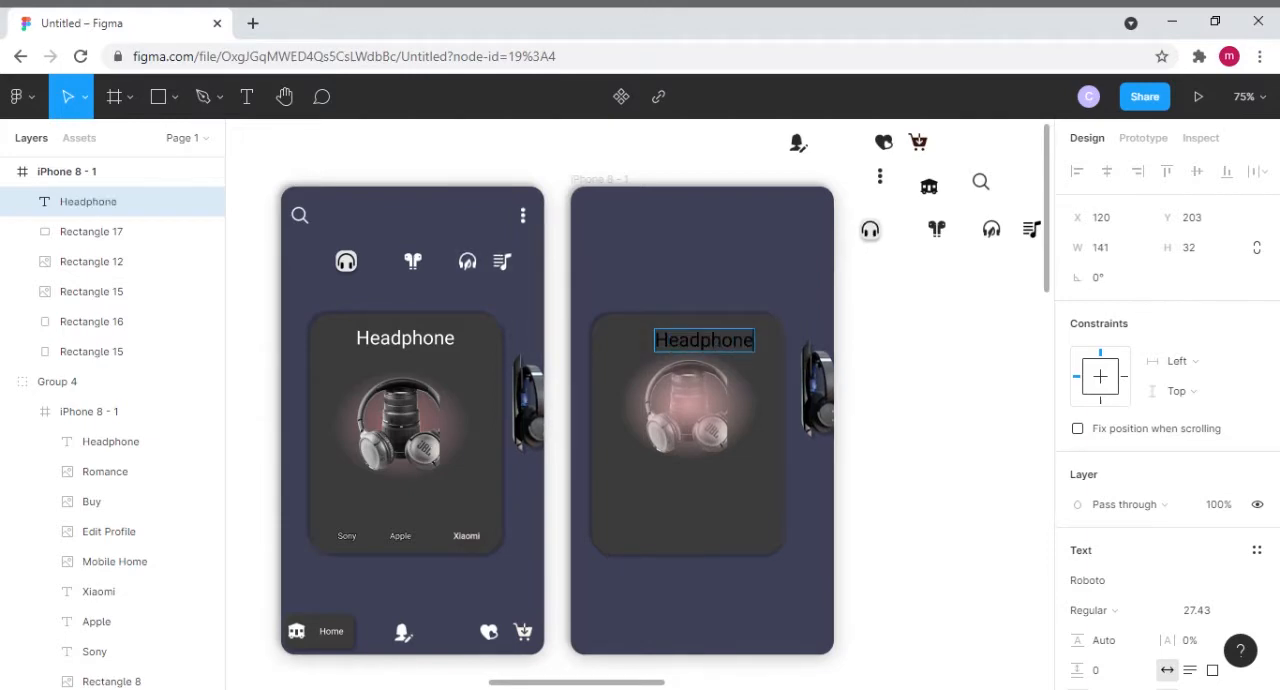
scroll(1160, 610, "down", 2)
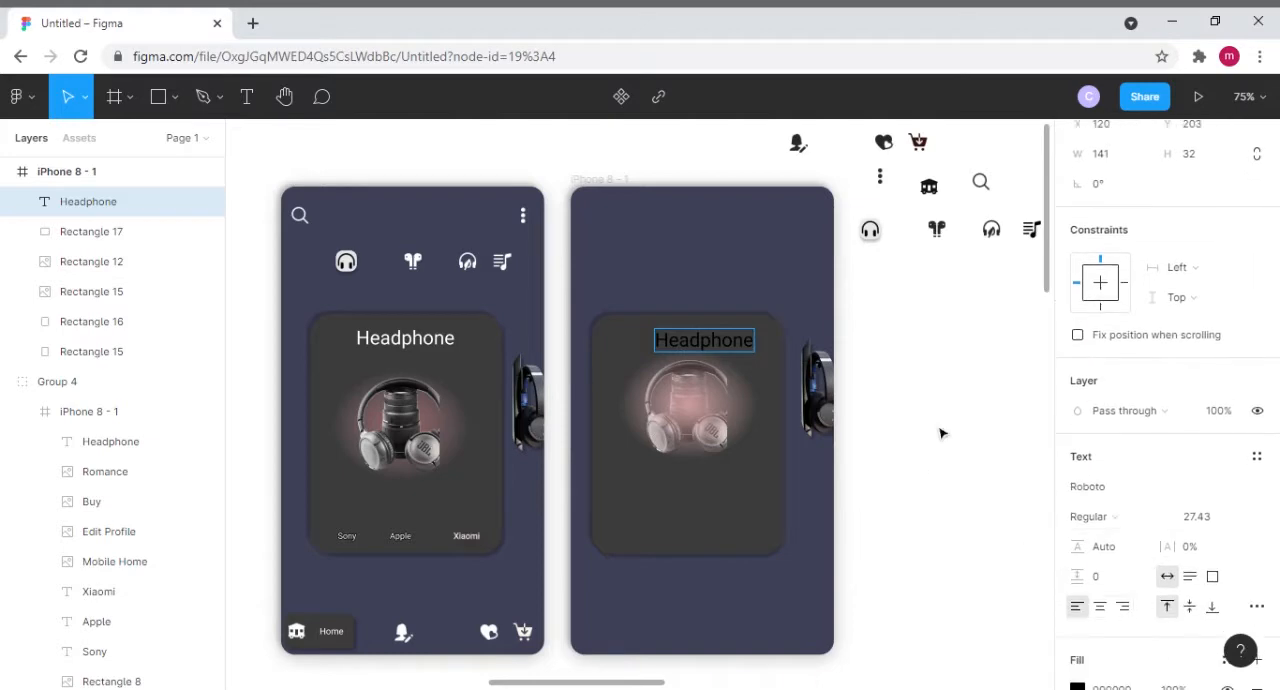
key("Escape")
- Color the new Headphone title white (FFFFFF) and center it at the top of the dark card
scroll(1080, 652, "down", 2)
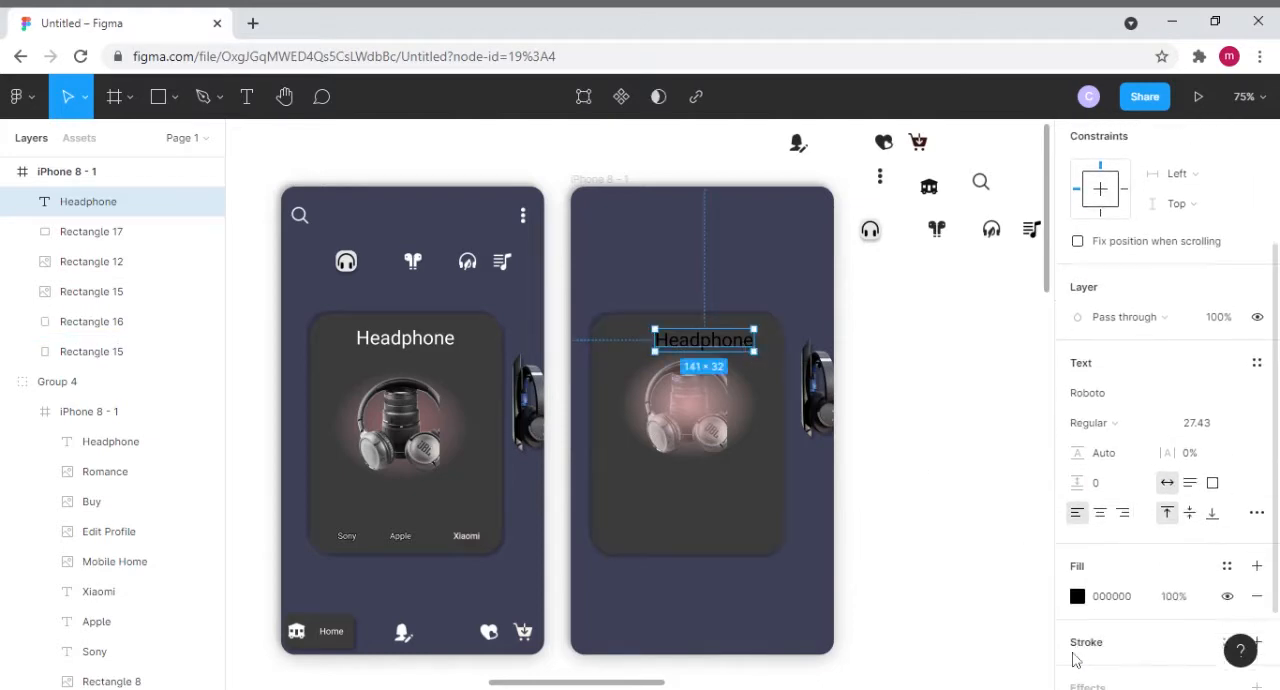
left_click(1077, 596)
left_click(877, 250)
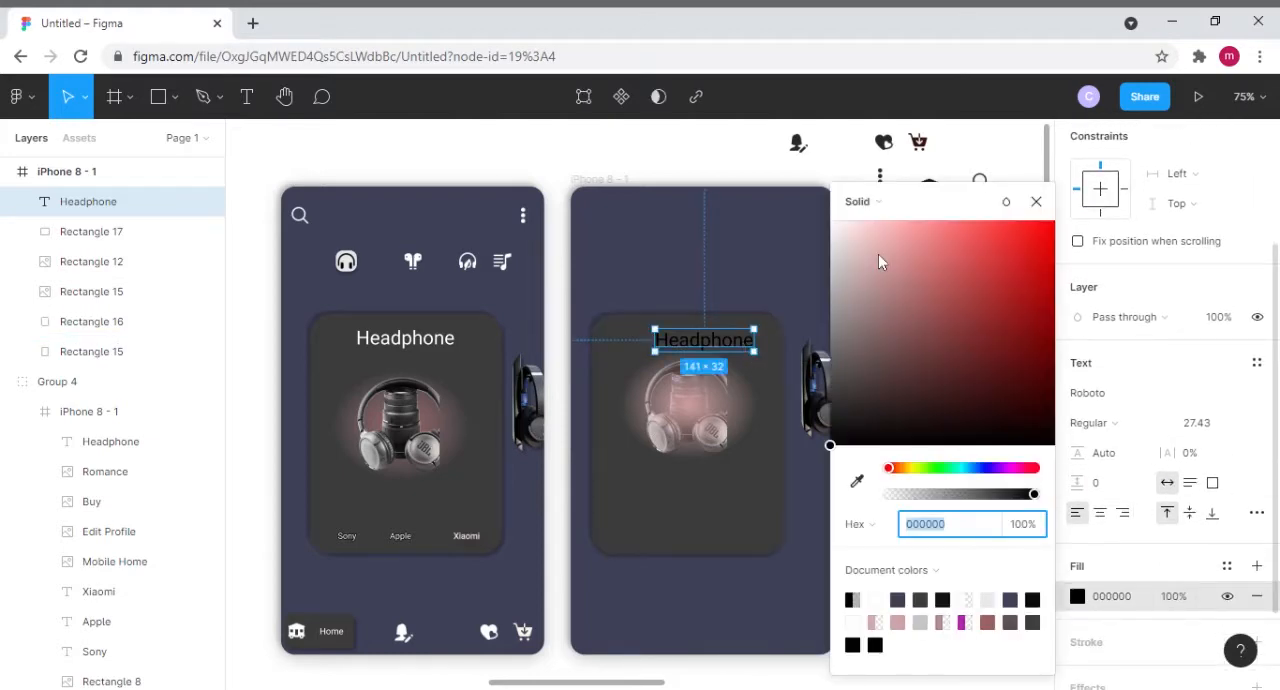
mouse_move(878, 254)
left_mouse_down()
mouse_move(797, 234)
mouse_move(786, 251)
left_mouse_up()
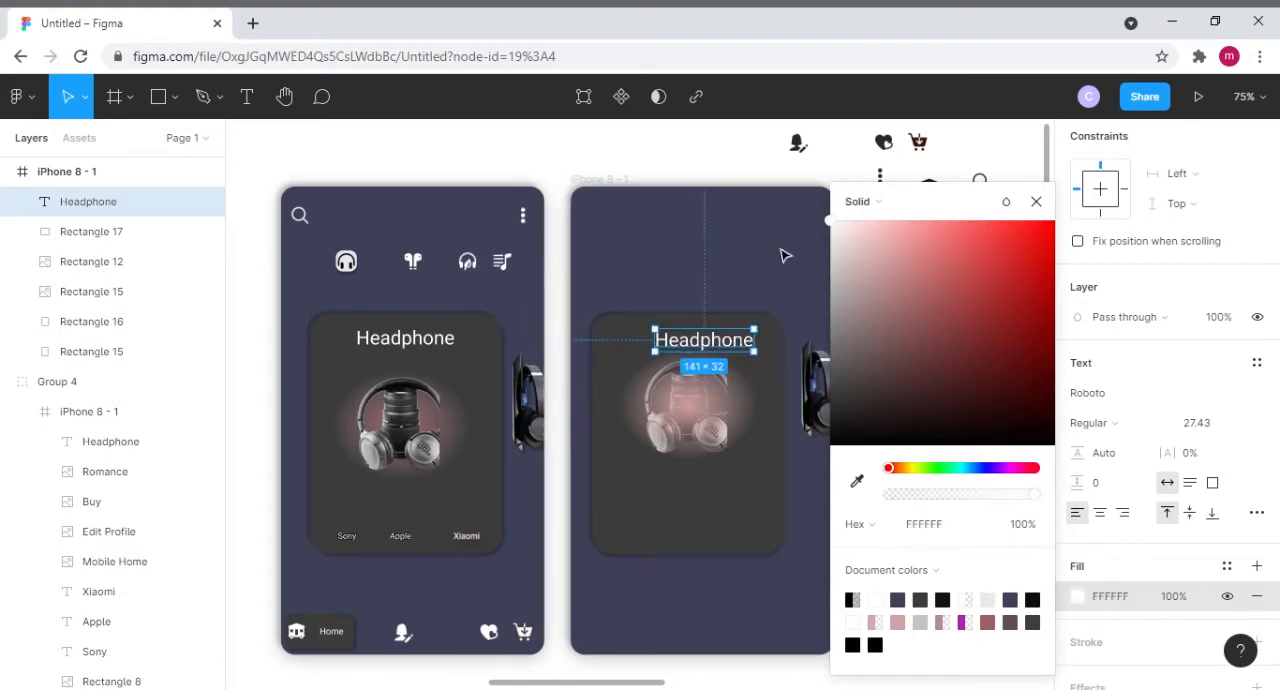
left_click_drag(719, 344, 703, 343)
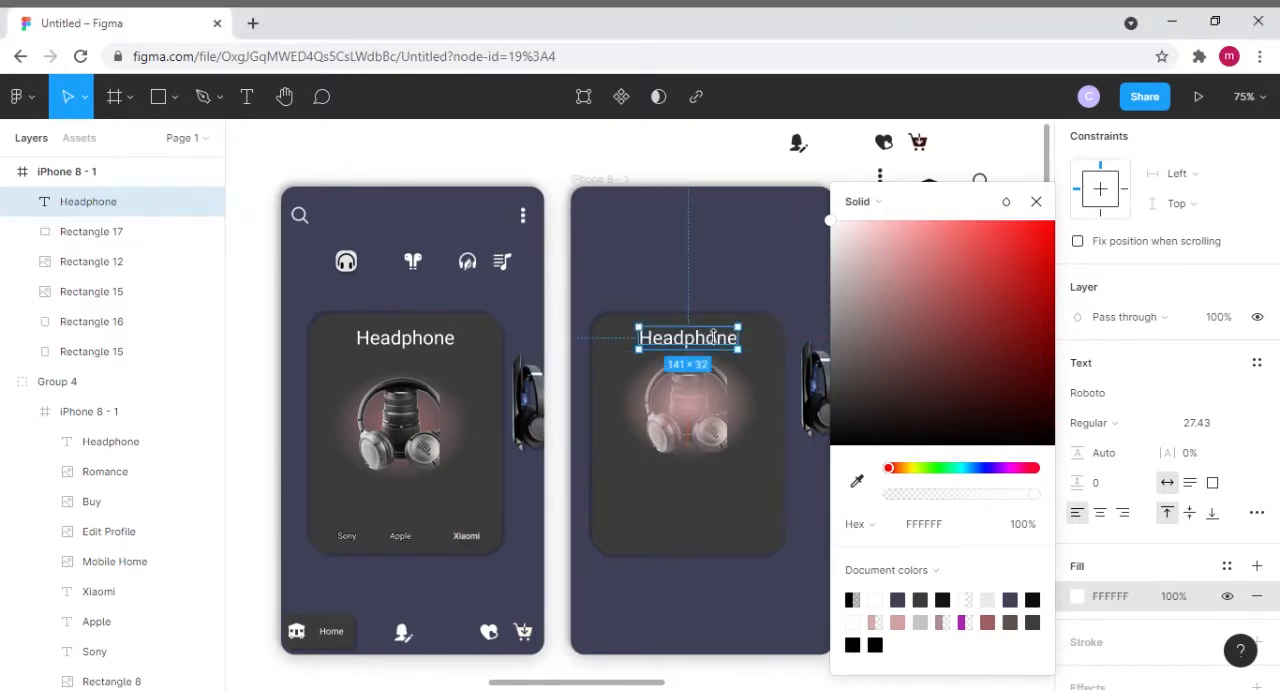
- Move the pink glow rectangle down below the Headphone title to about Y 274
left_click(700, 462)
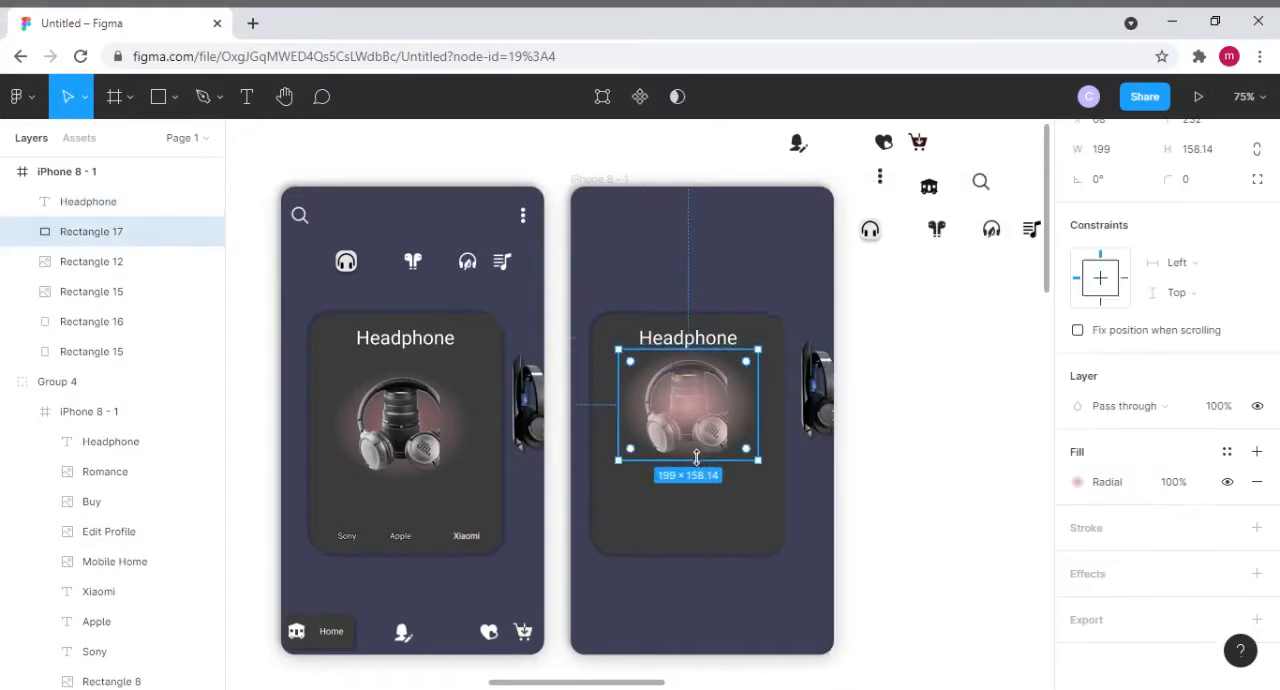
double_click(703, 418)
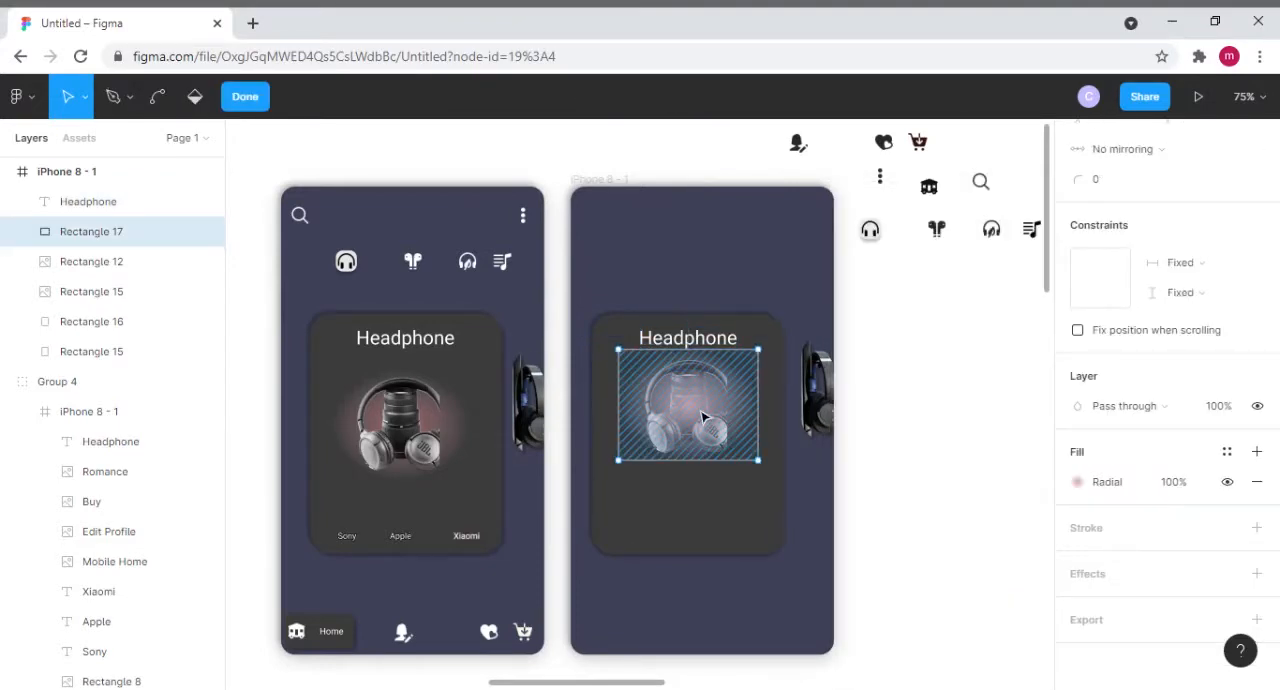
key("Escape")
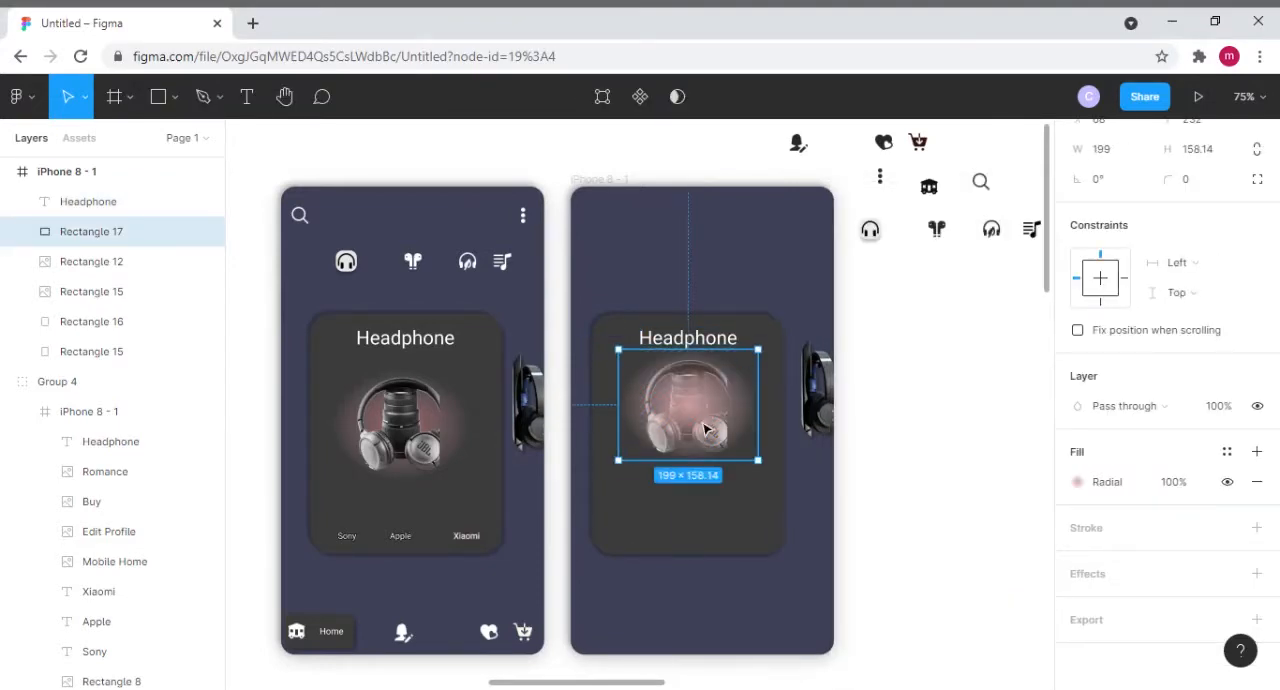
left_click_drag(703, 418, 706, 444)
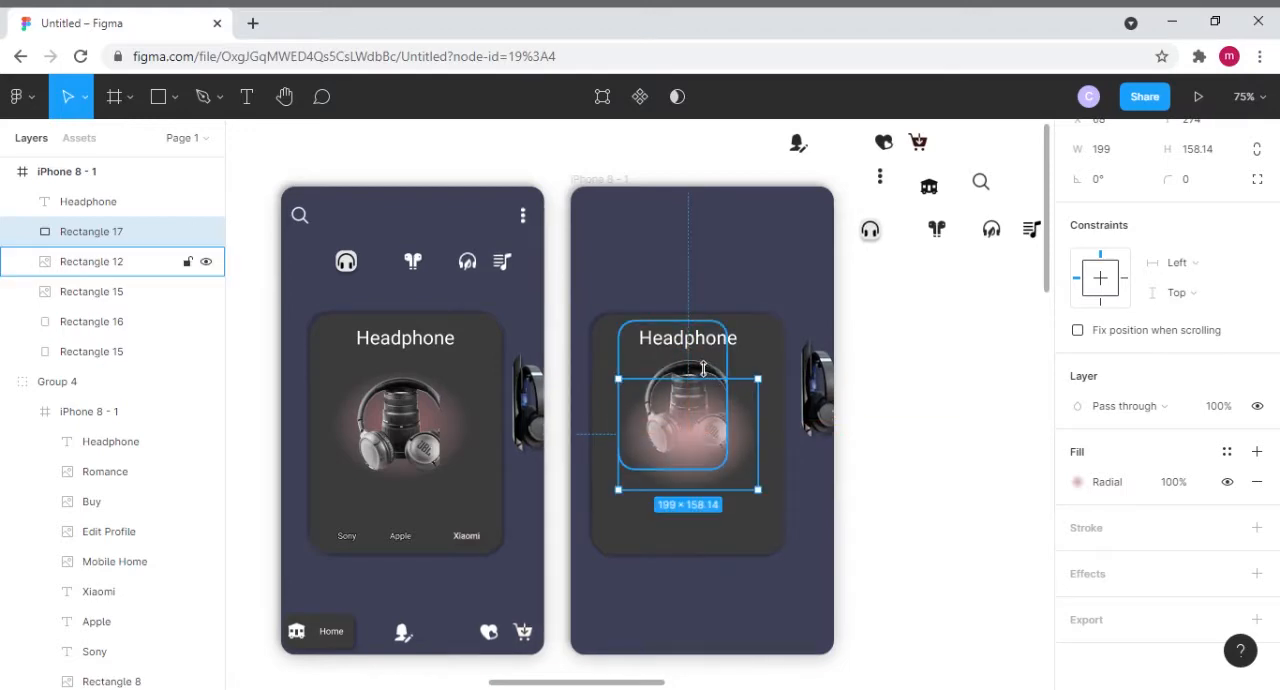
- Move the headphone picture down over the pink glow and bring it forward in front of the glow
left_click_drag(677, 370, 686, 410)
right_click(680, 412)
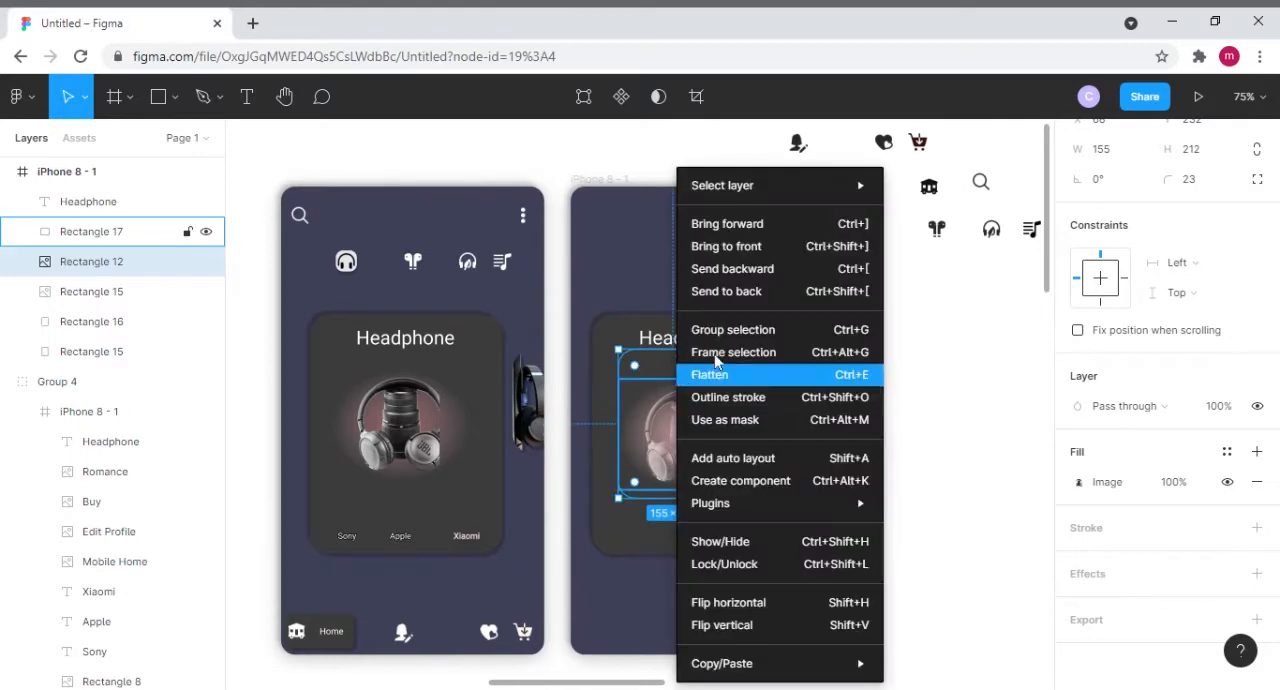
left_click(738, 235)
left_click(770, 407)
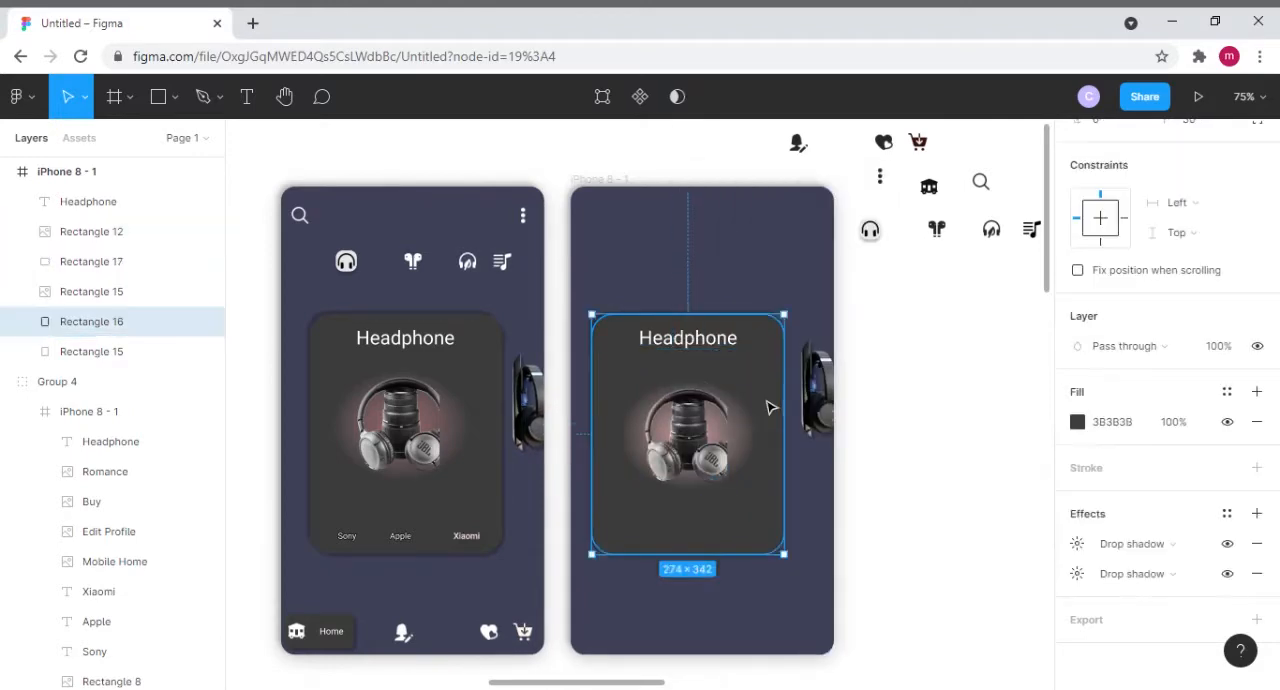
- Lower the partly cut-off headphone picture at the second frame's edge to Y 225 and shift the card's Headphone title down slightly
left_click(786, 253)
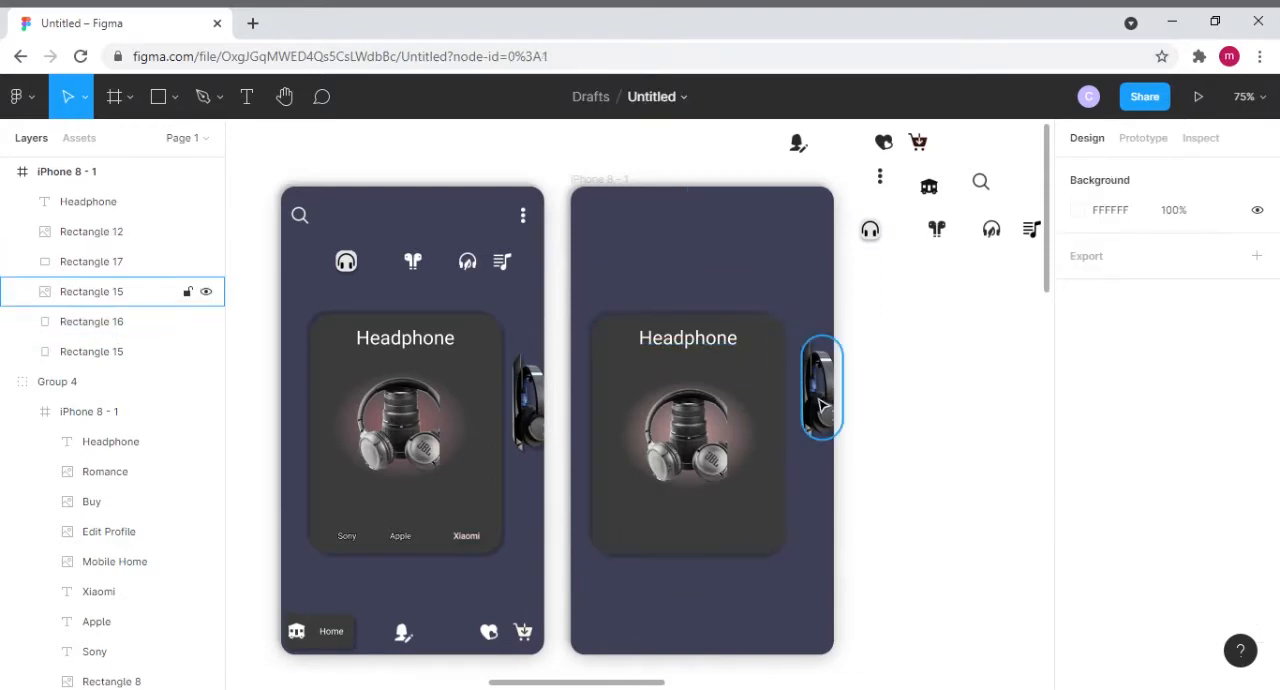
left_click_drag(820, 405, 814, 416)
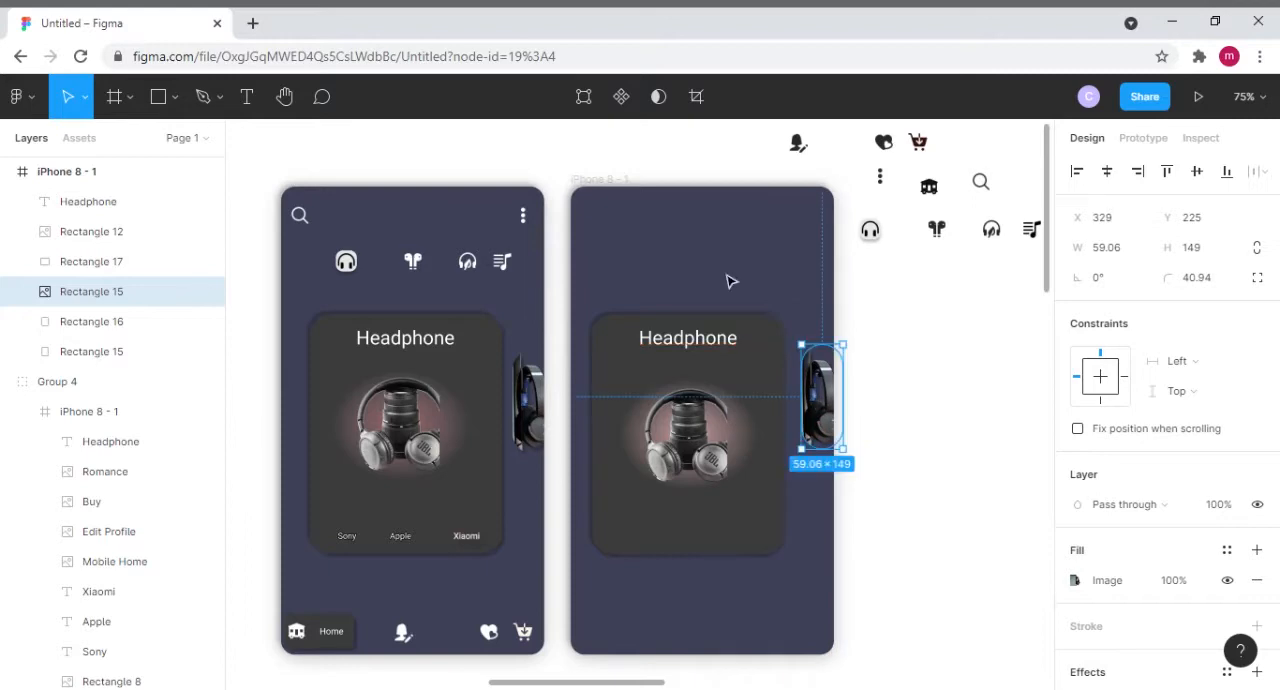
left_click(660, 285)
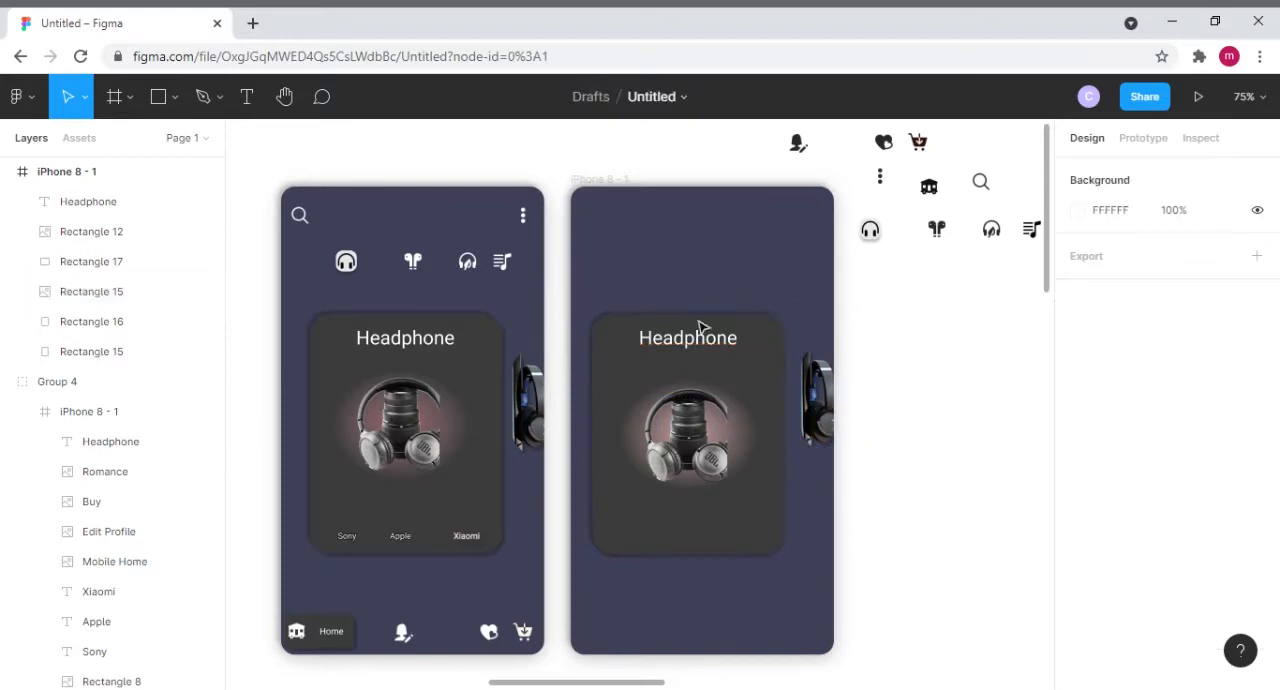
left_click_drag(710, 345, 714, 354)
left_click(729, 242)
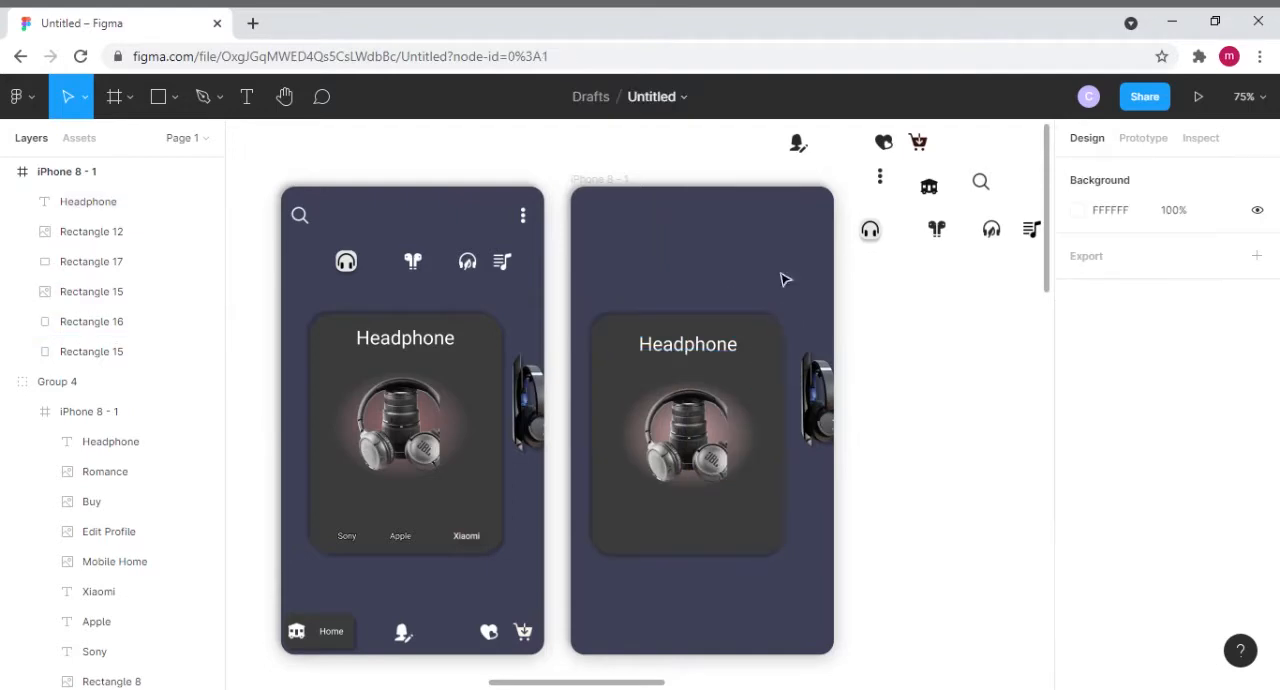
- Group the headphone picture with its pink glow and move the group up to Y 225 in the dark card
left_click(729, 458)
left_click(755, 444, "shift")
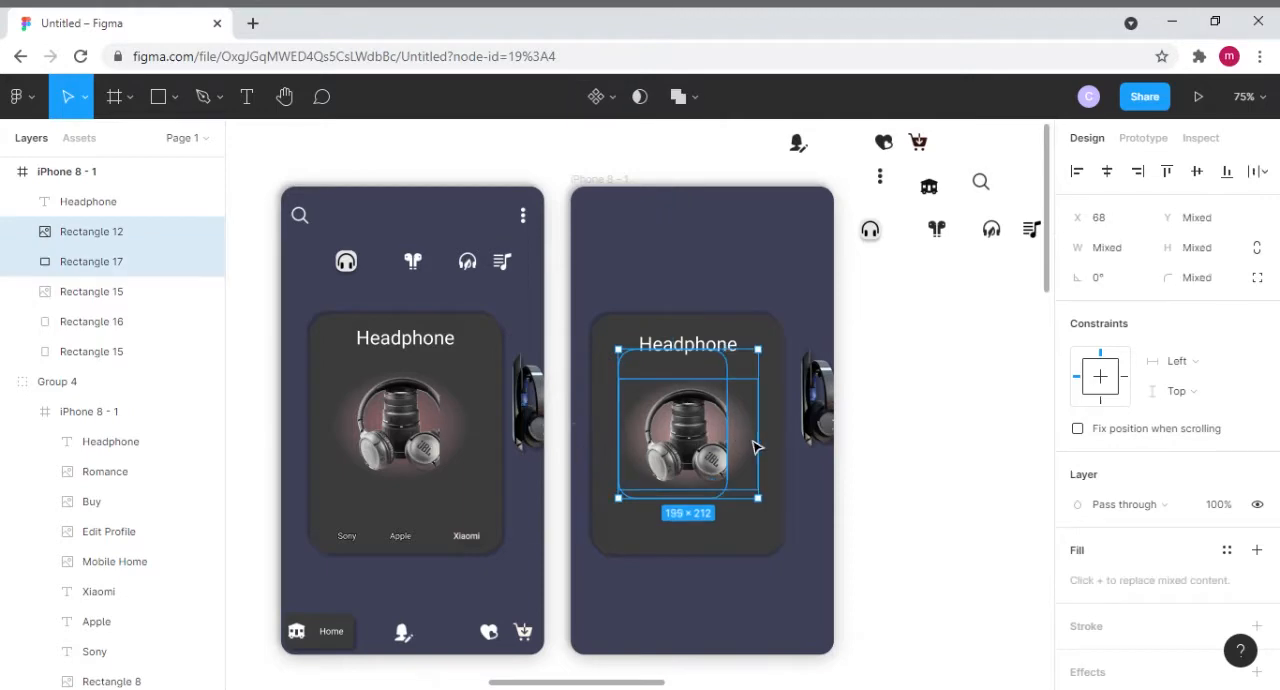
right_click(740, 446)
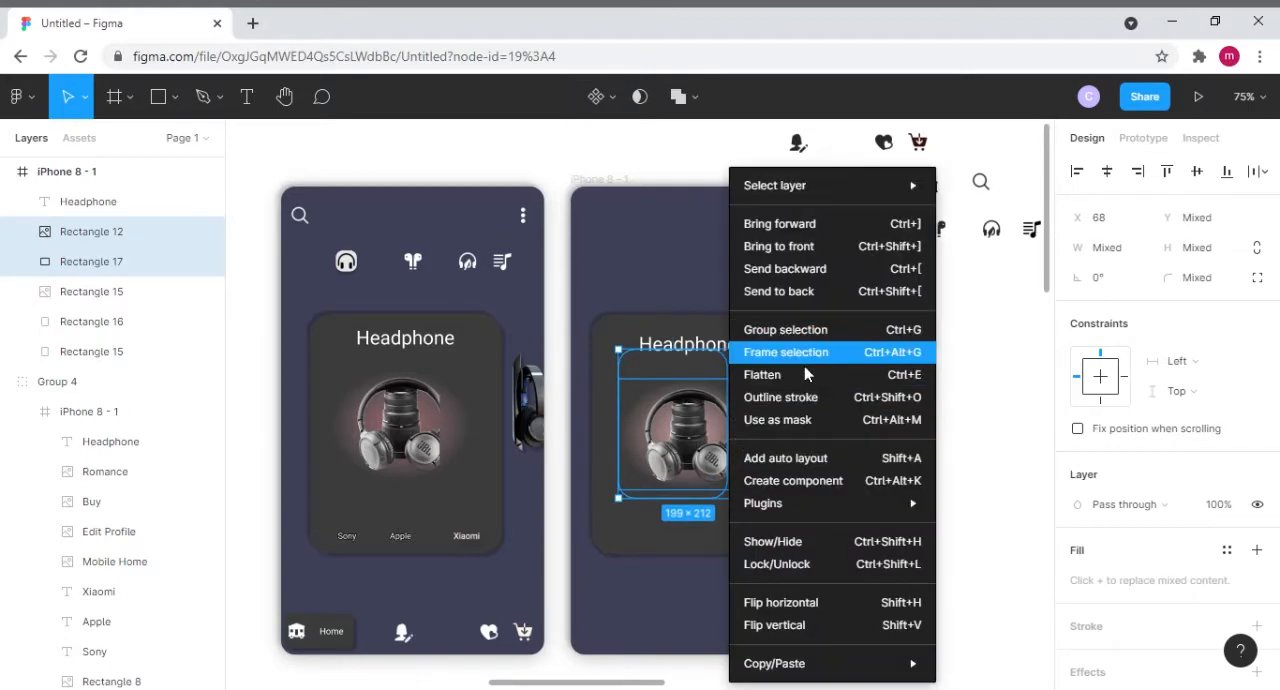
left_click(786, 330)
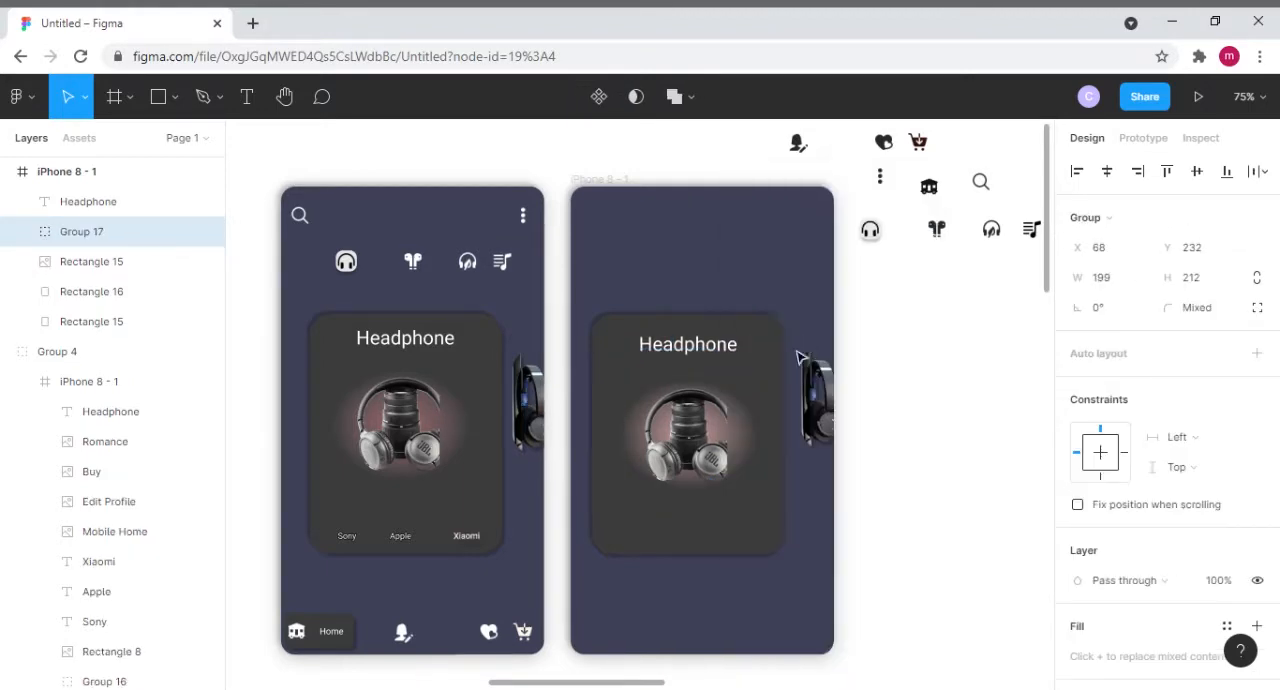
left_click_drag(708, 462, 713, 455)
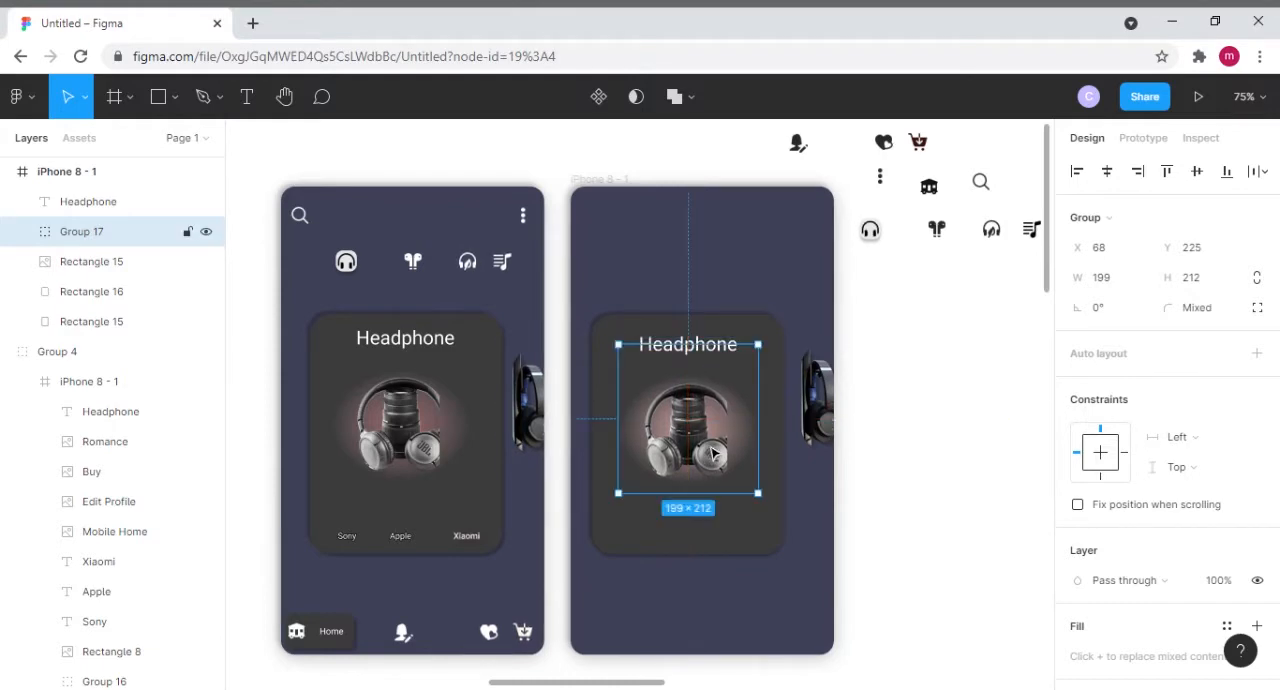
left_click(878, 378)
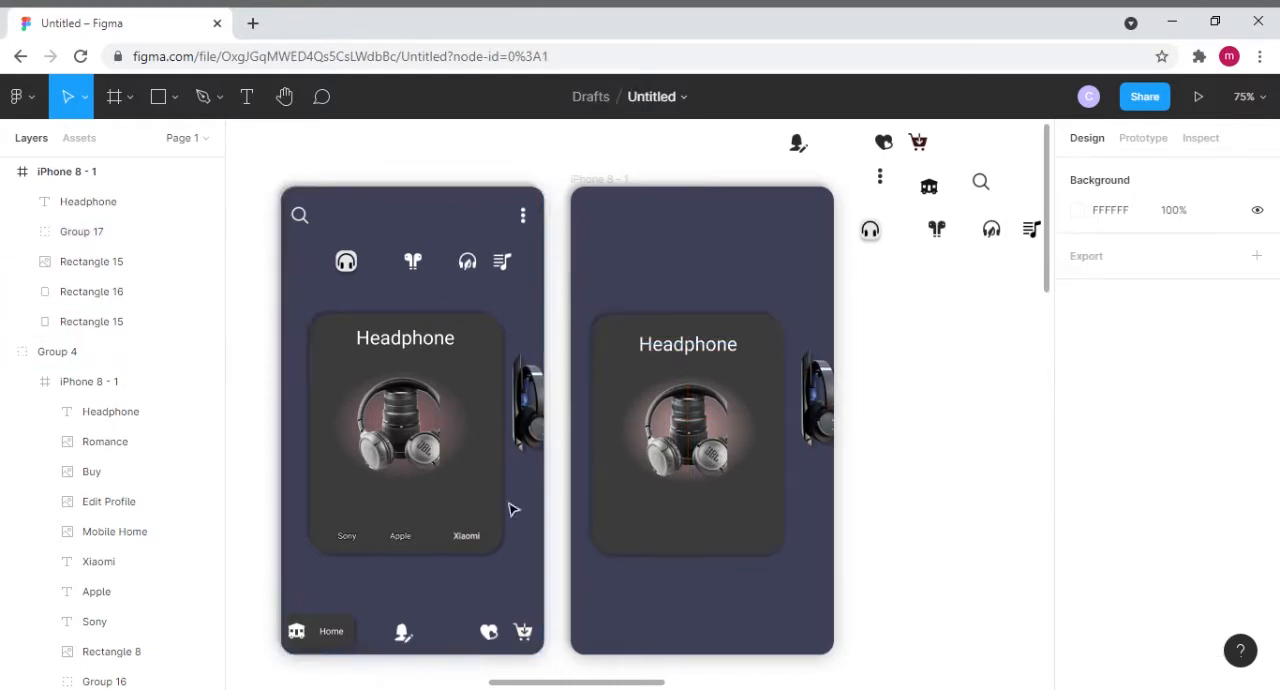
- Add the text labels "Sony" and "Apple" side by side along the lower edge of the second frame's dark card
left_click(246, 98)
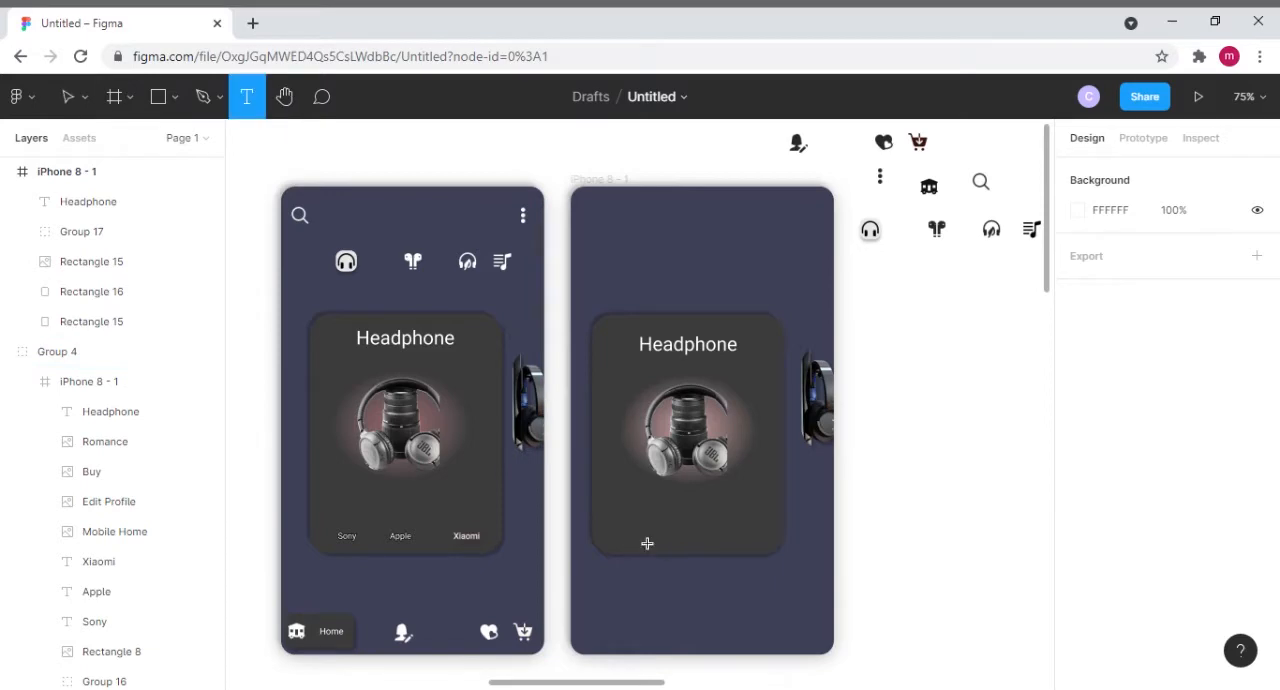
left_click(628, 540)
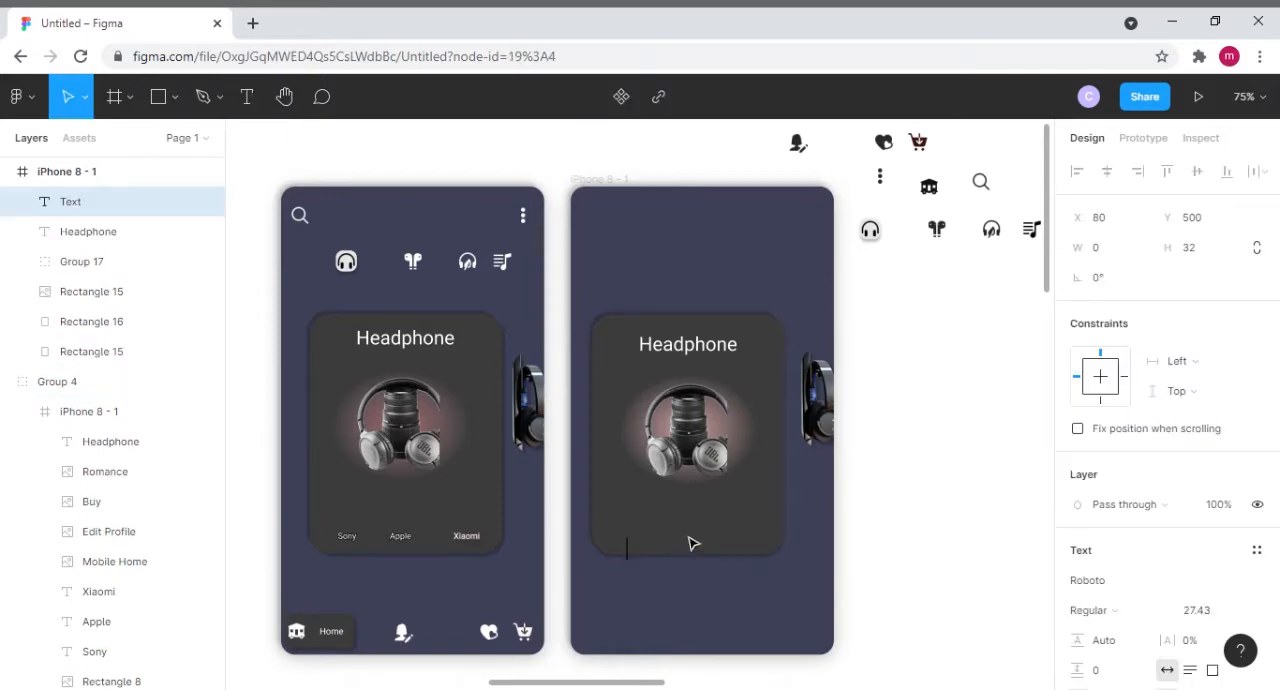
type("Sony")
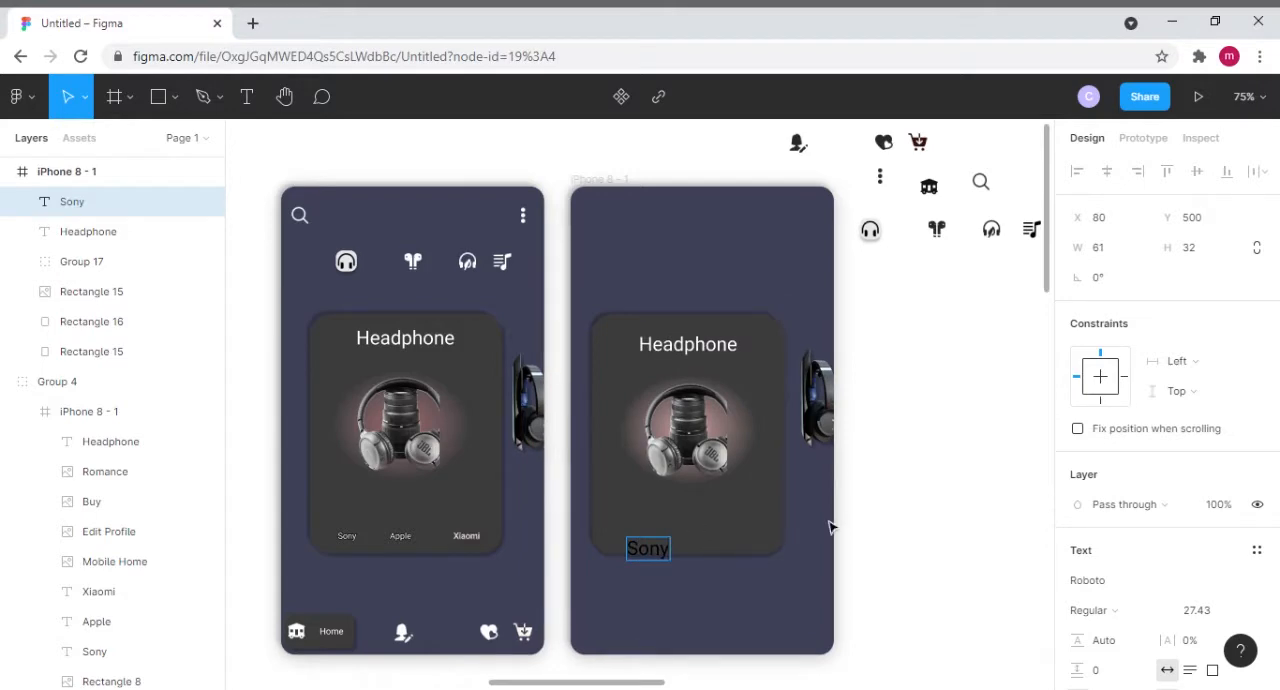
key("Escape")
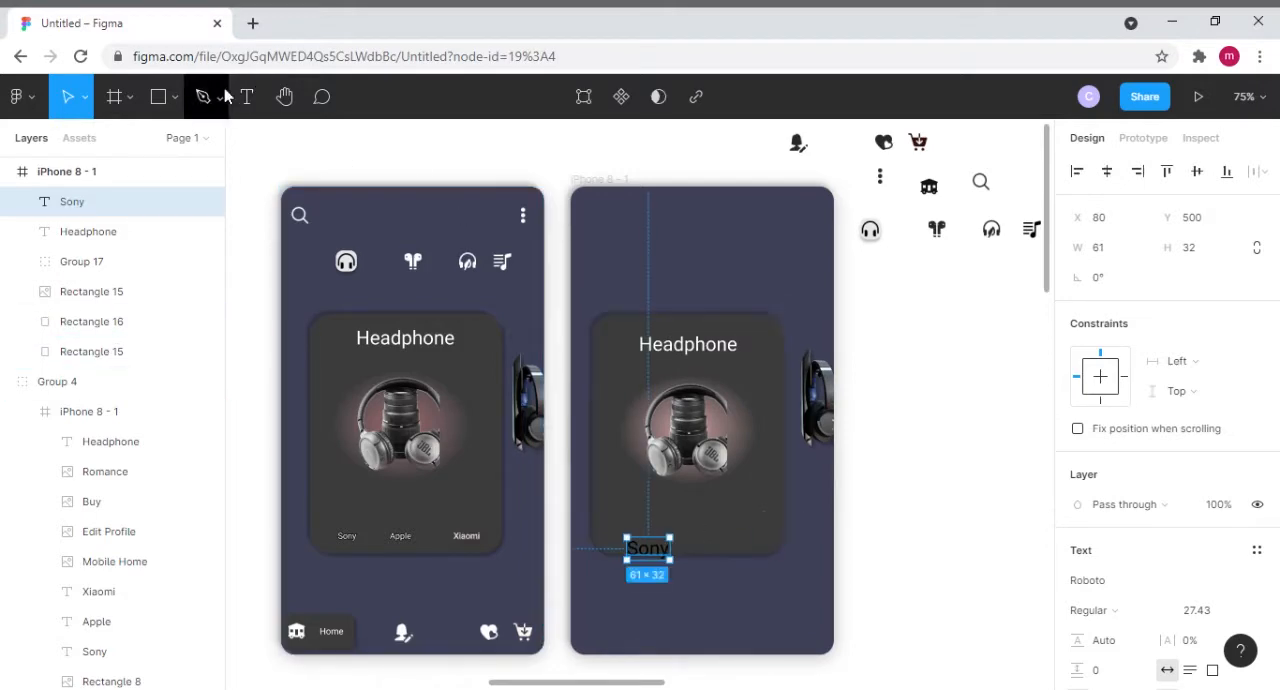
key("Return")
left_click(695, 541)
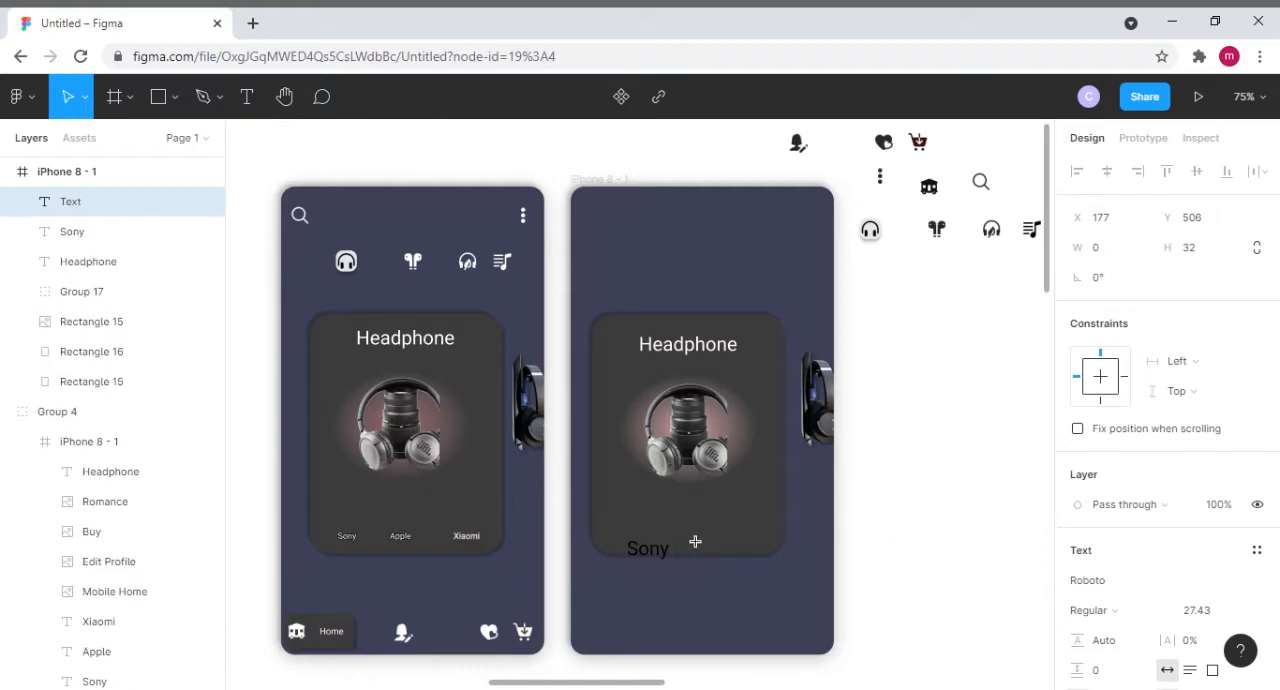
type("Apple")
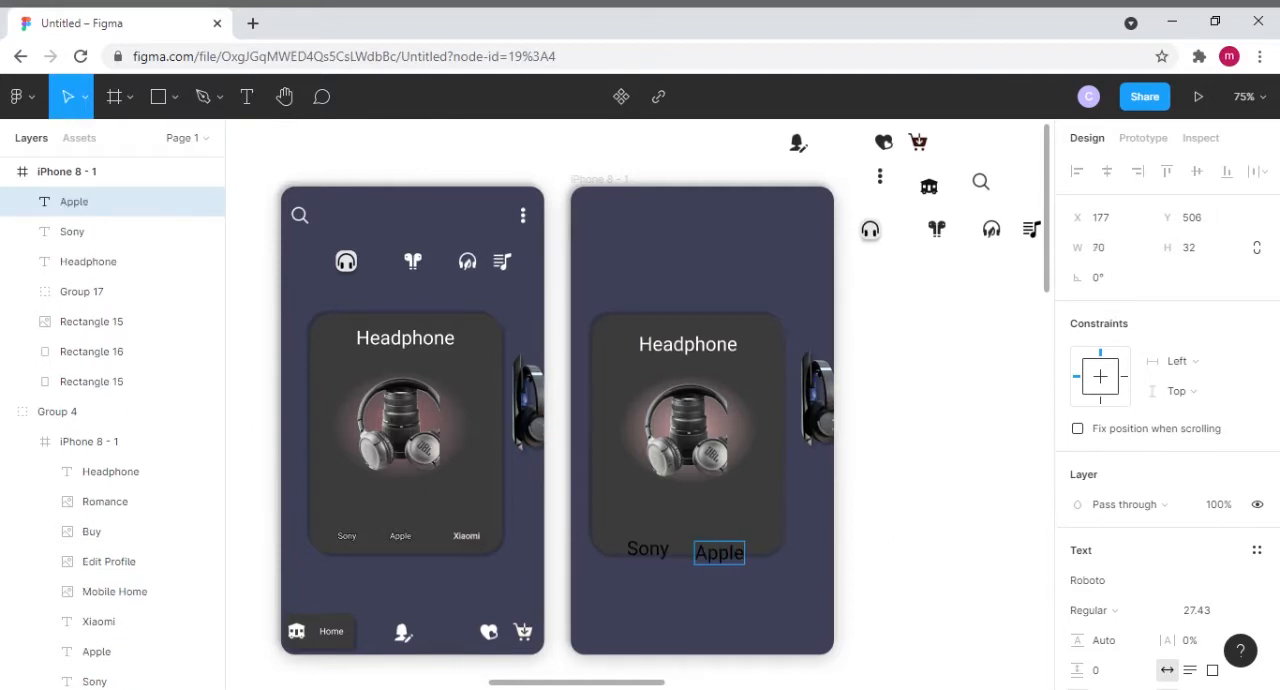
type("t")
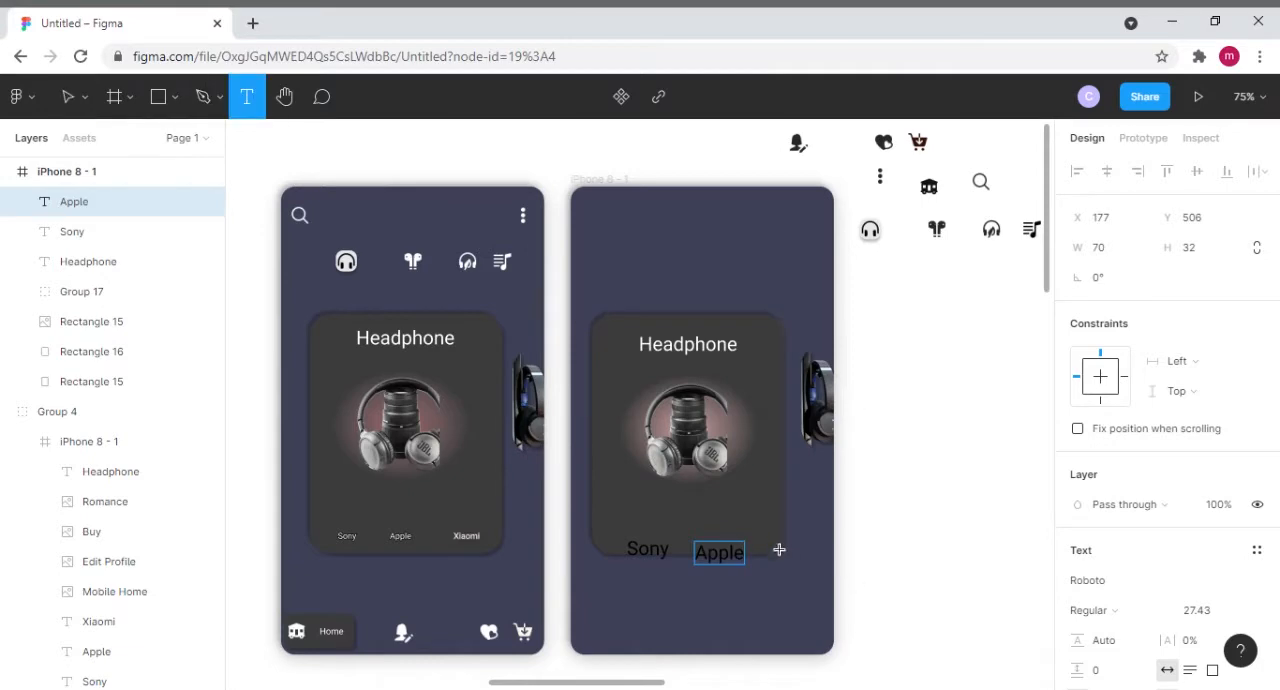
- Add the text label "Xiaomi" beside the Apple label at the card's lower edge
left_click(771, 540)
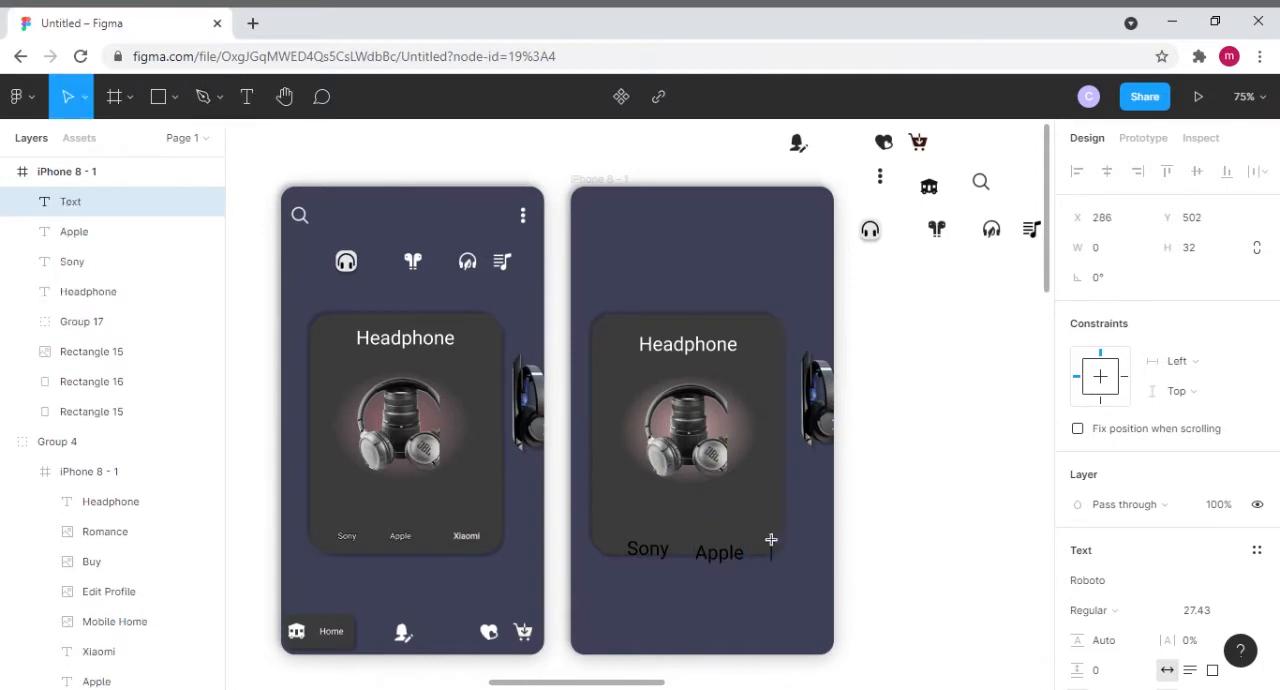
type("XIO")
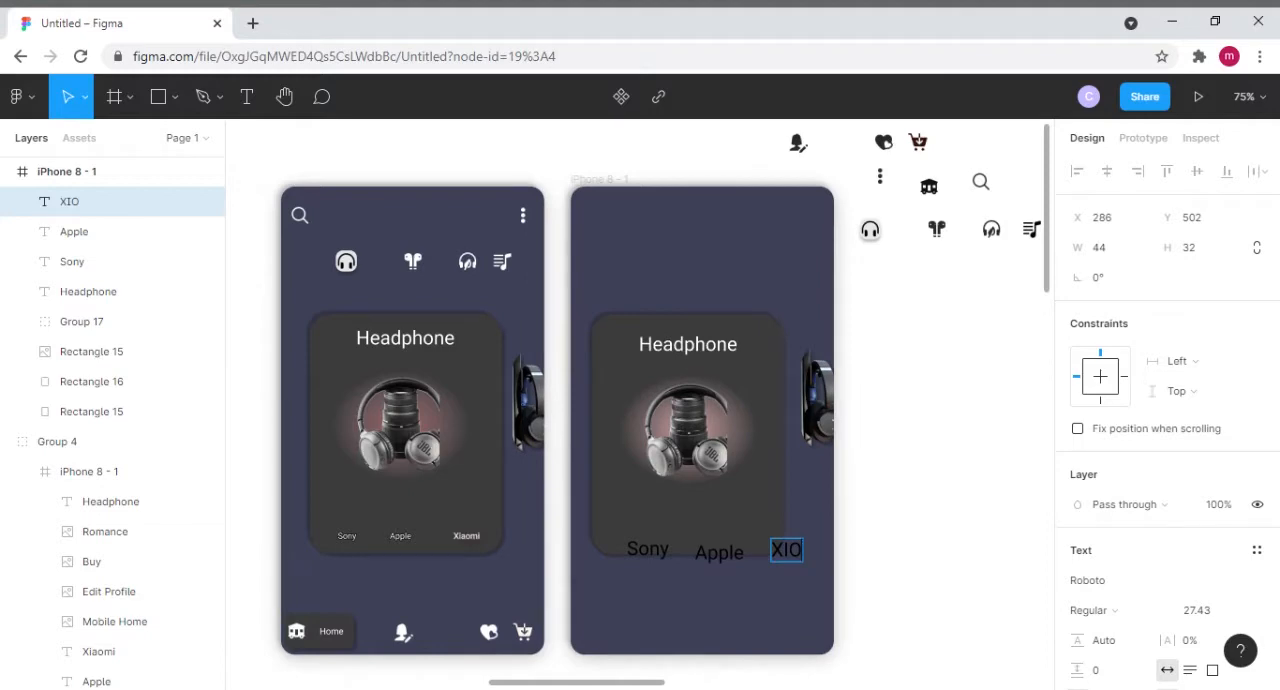
key("BackSpace")
type("AOMI")
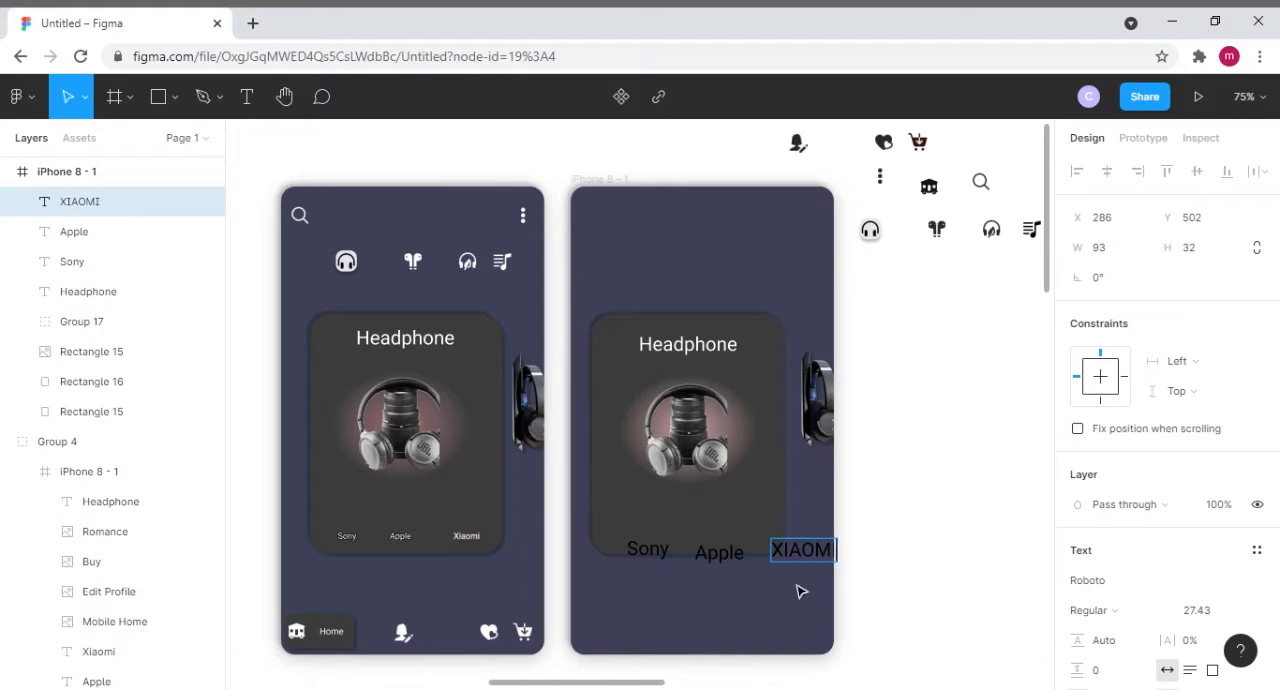
key("BackSpace")
key("BackSpace")
key("BackSpace")
key("BackSpace")
key("BackSpace")
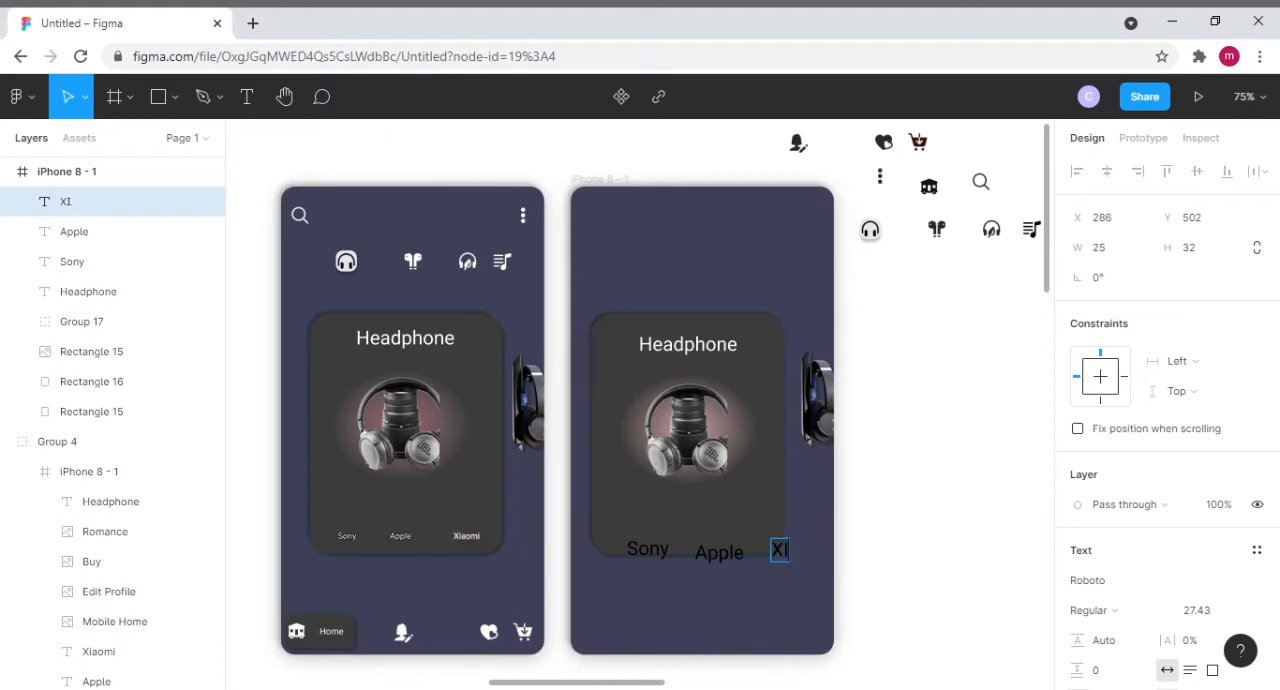
type("iaomi")
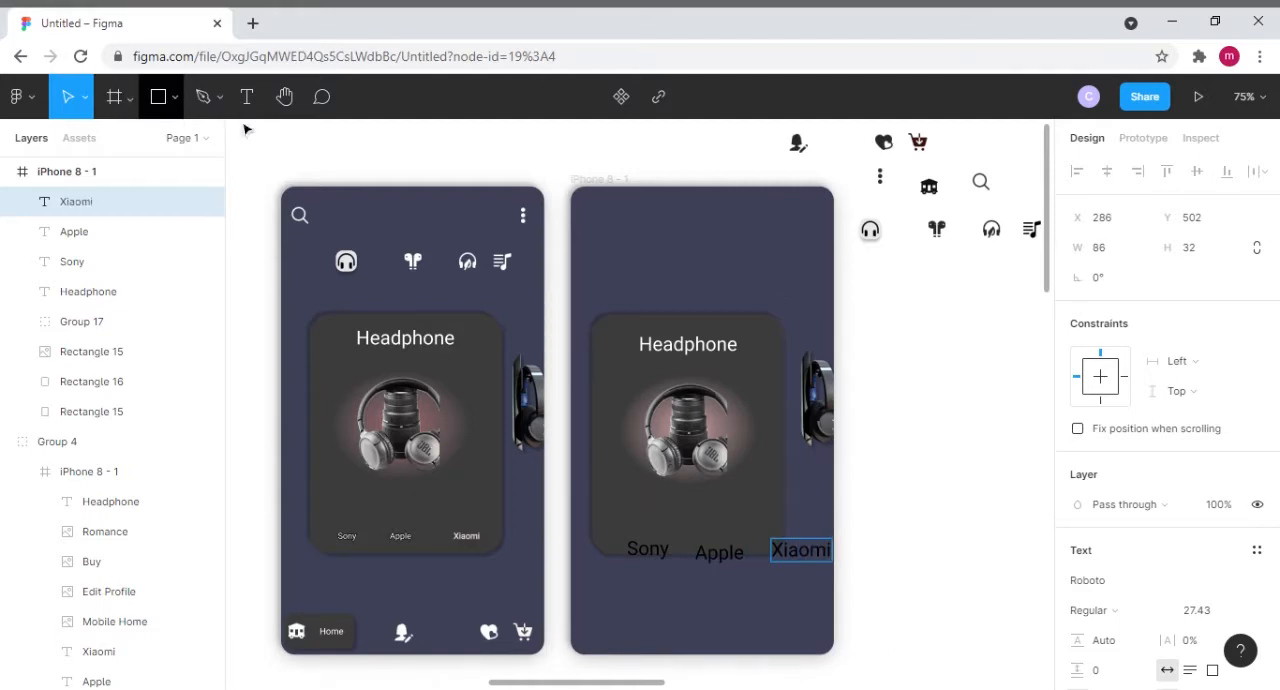
key("Escape")
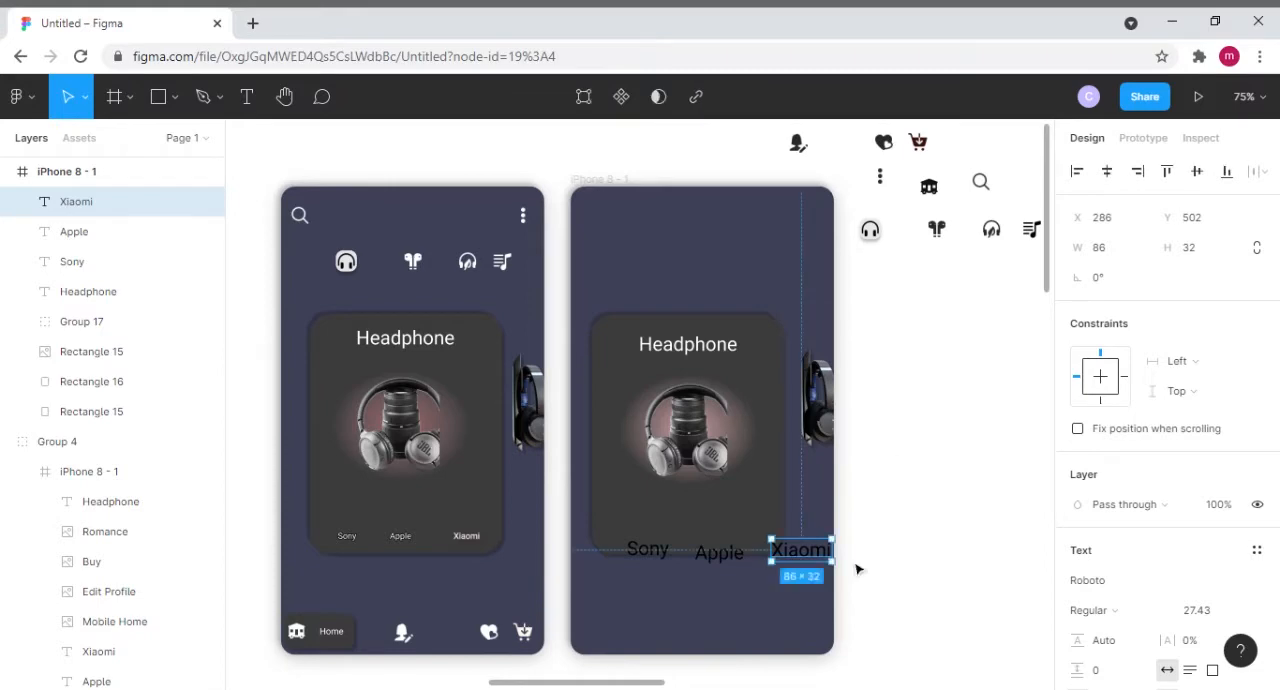
- Set the font size of the Sony, Apple and Xiaomi labels together to 11
left_click(650, 553)
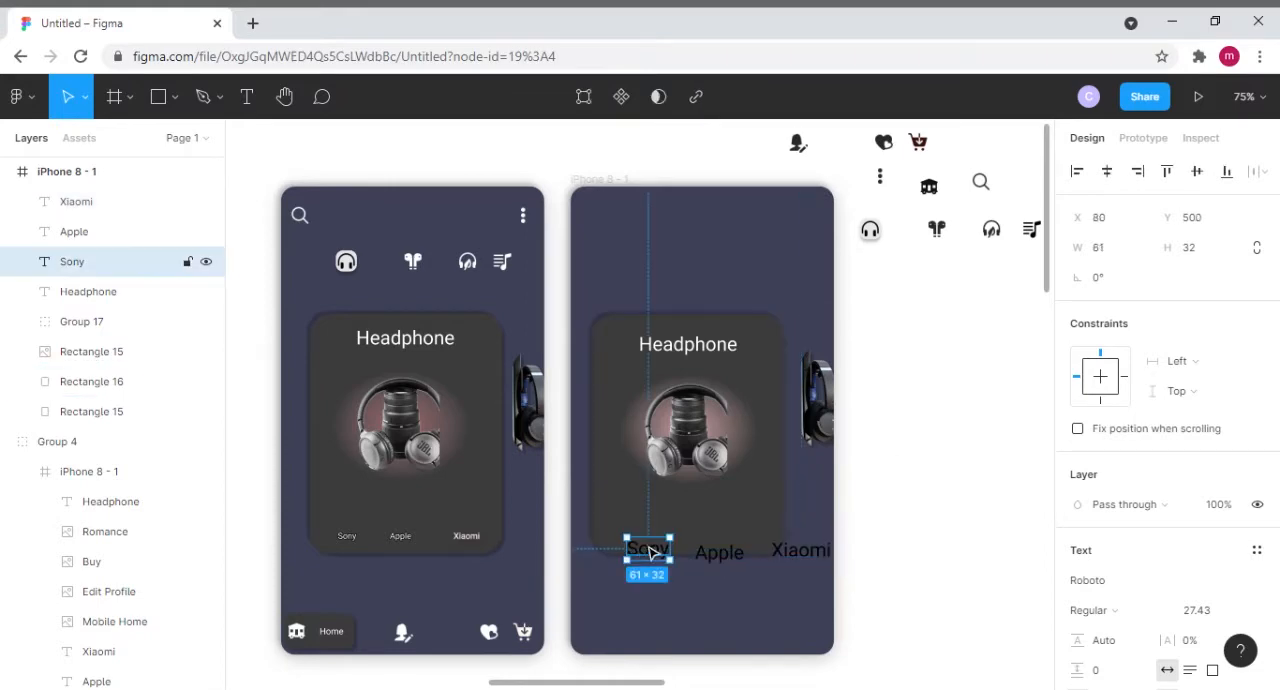
left_click(740, 560, "shift")
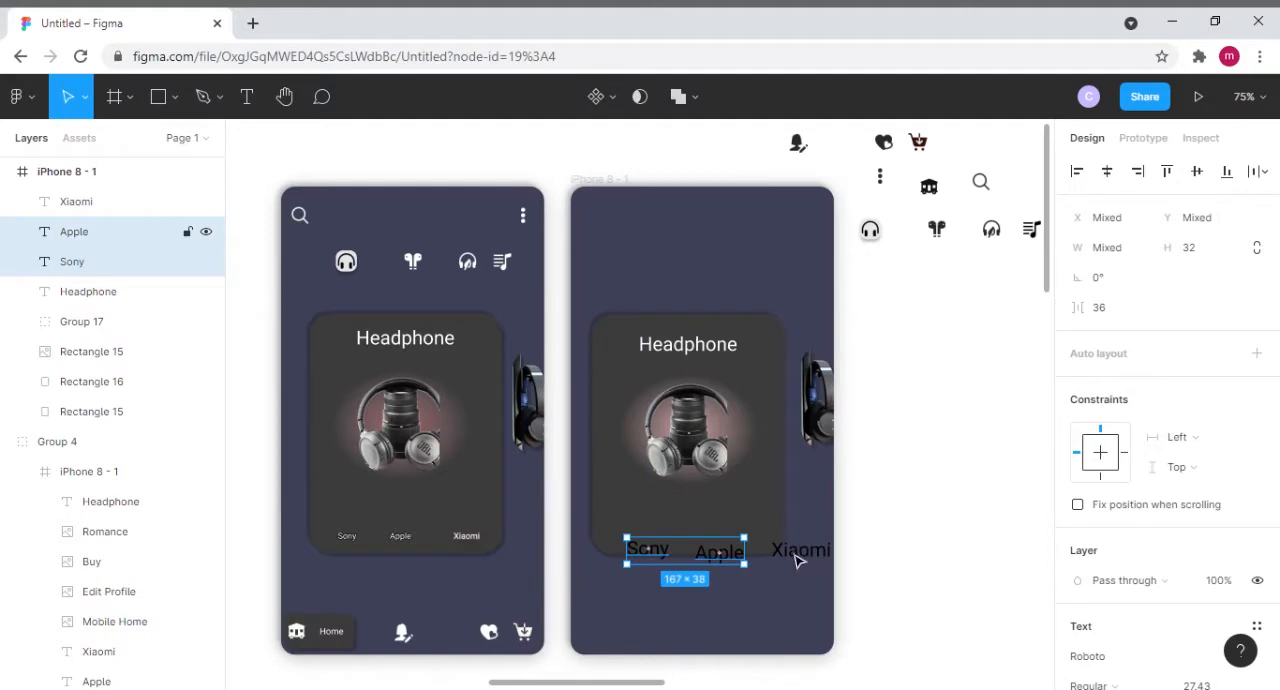
left_click(800, 562, "shift")
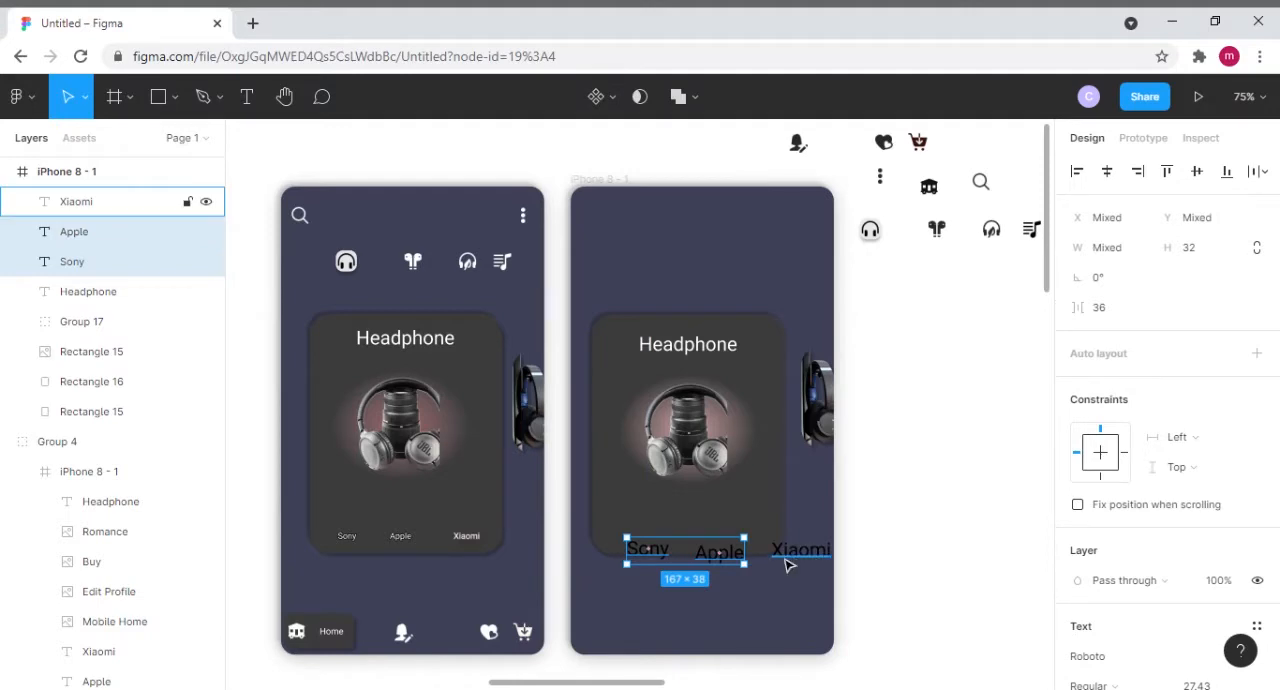
left_click(790, 562)
left_click(727, 565, "shift")
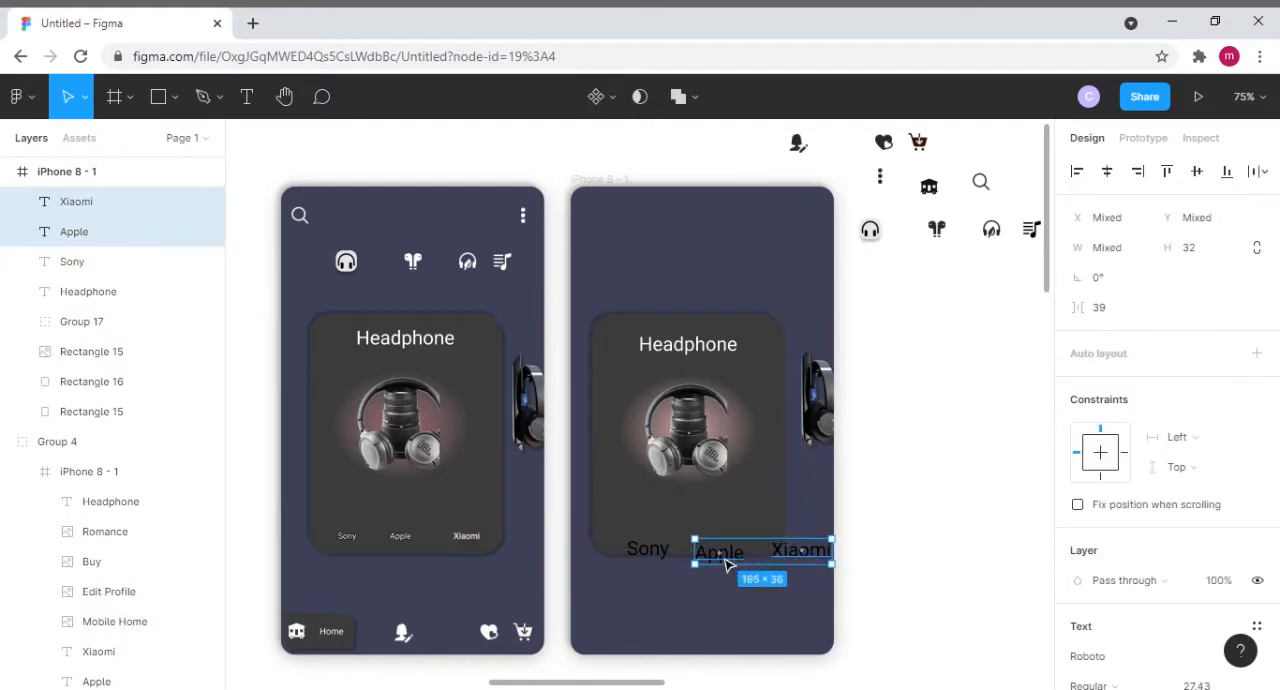
left_click(653, 553, "shift")
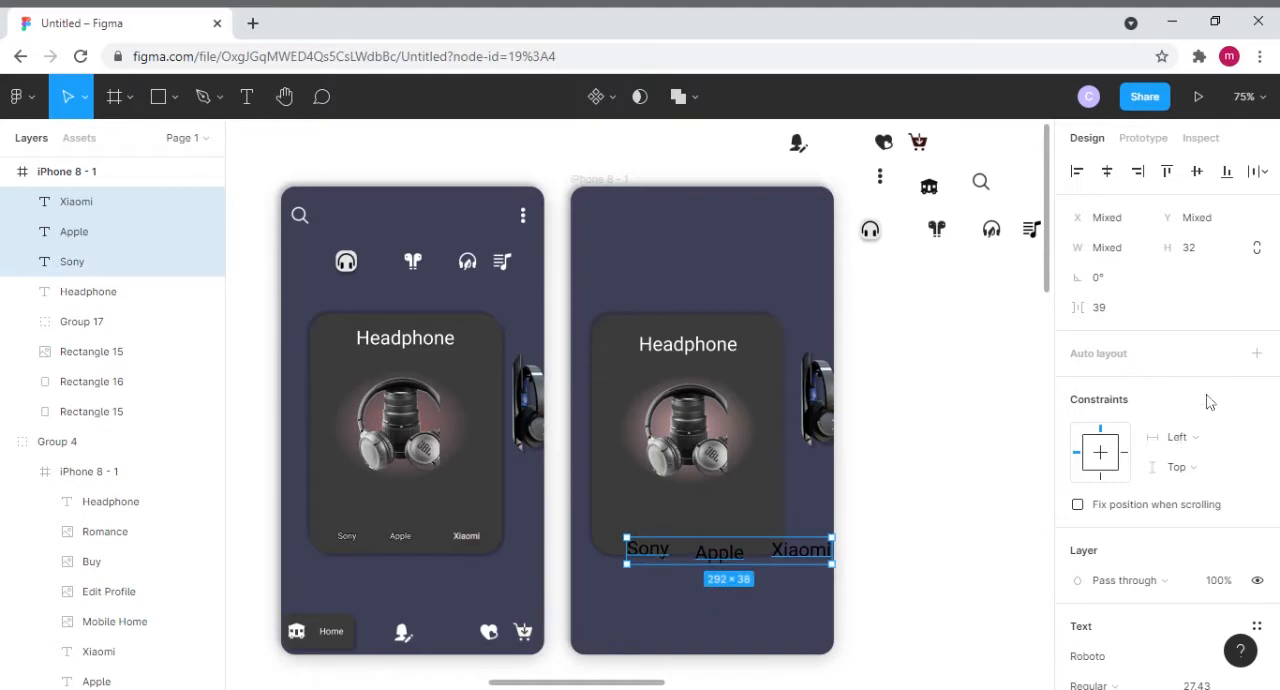
scroll(1206, 410, "down", 4)
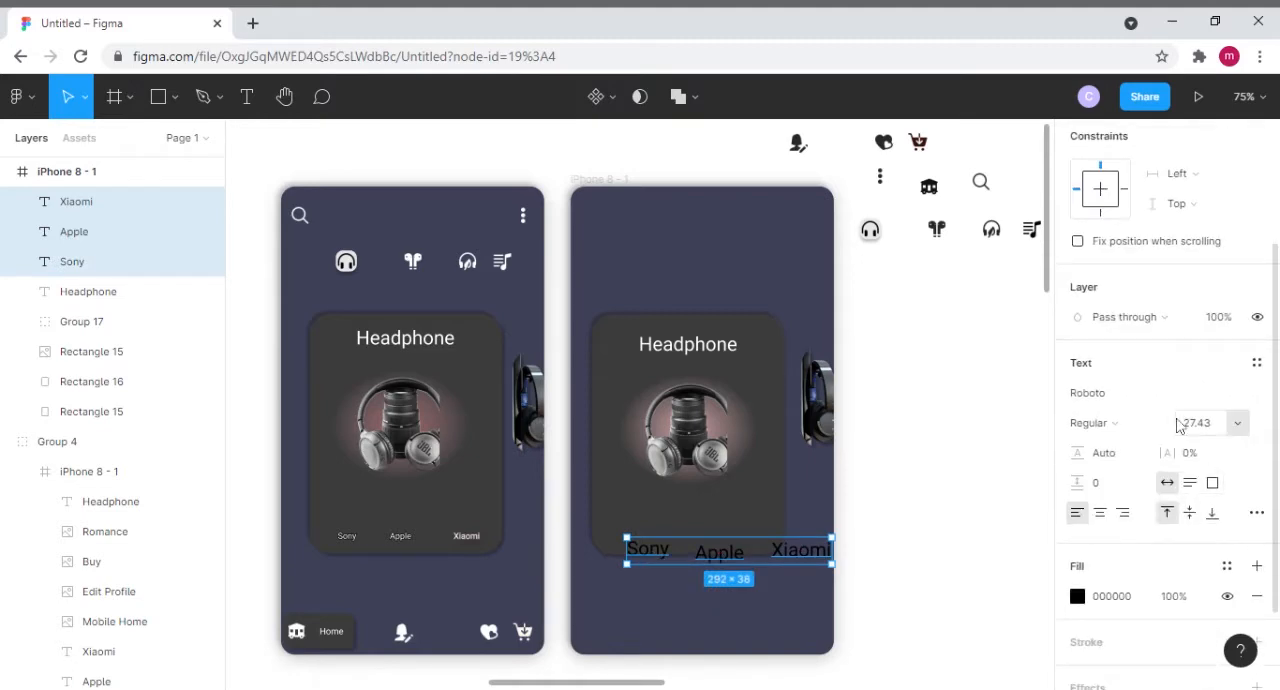
left_click(1237, 429)
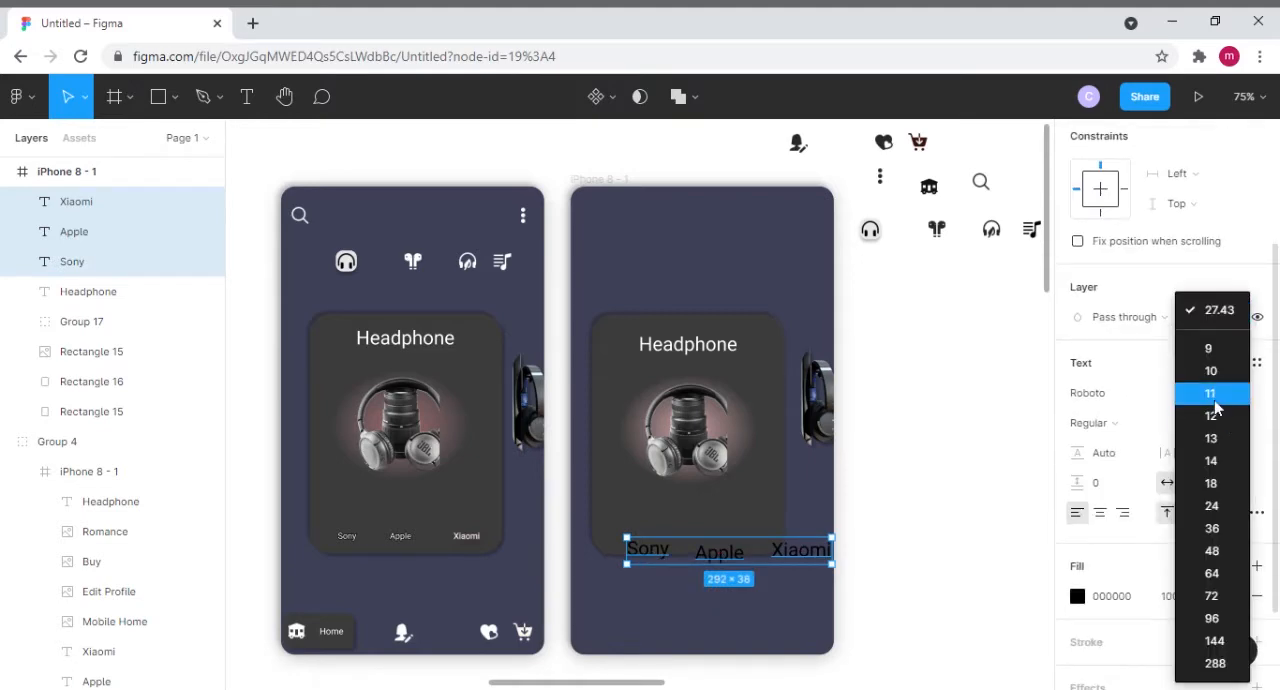
left_click(1211, 393)
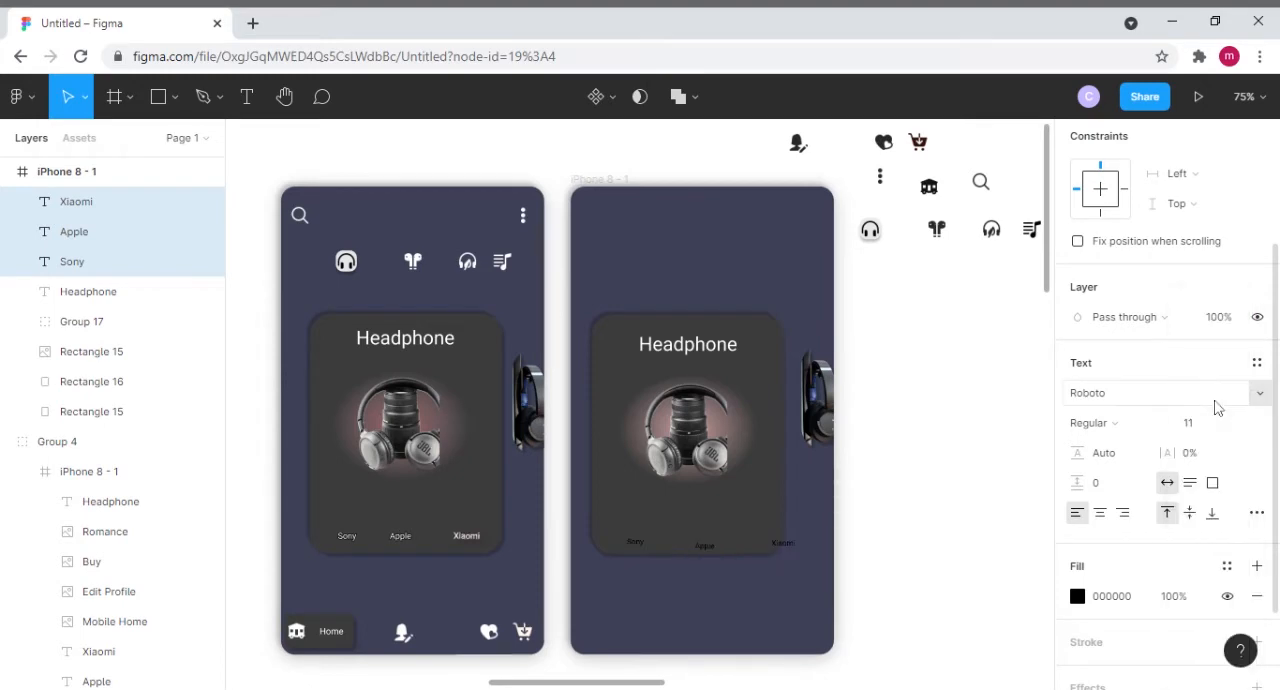
left_click(912, 533)
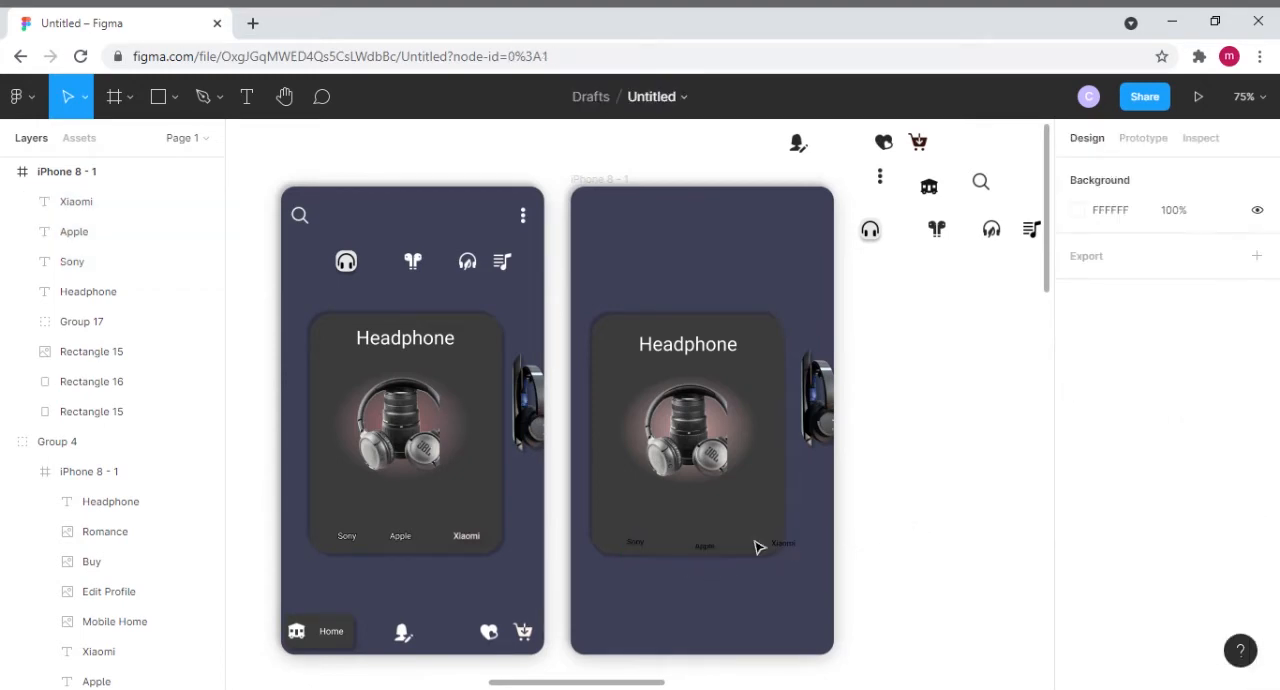
- Arrange the three brand labels in a row inside the card's lower edge at Y 492, with Sony at X 72 and Xiaomi at X 250
left_click(636, 546)
left_click_drag(634, 540, 633, 538)
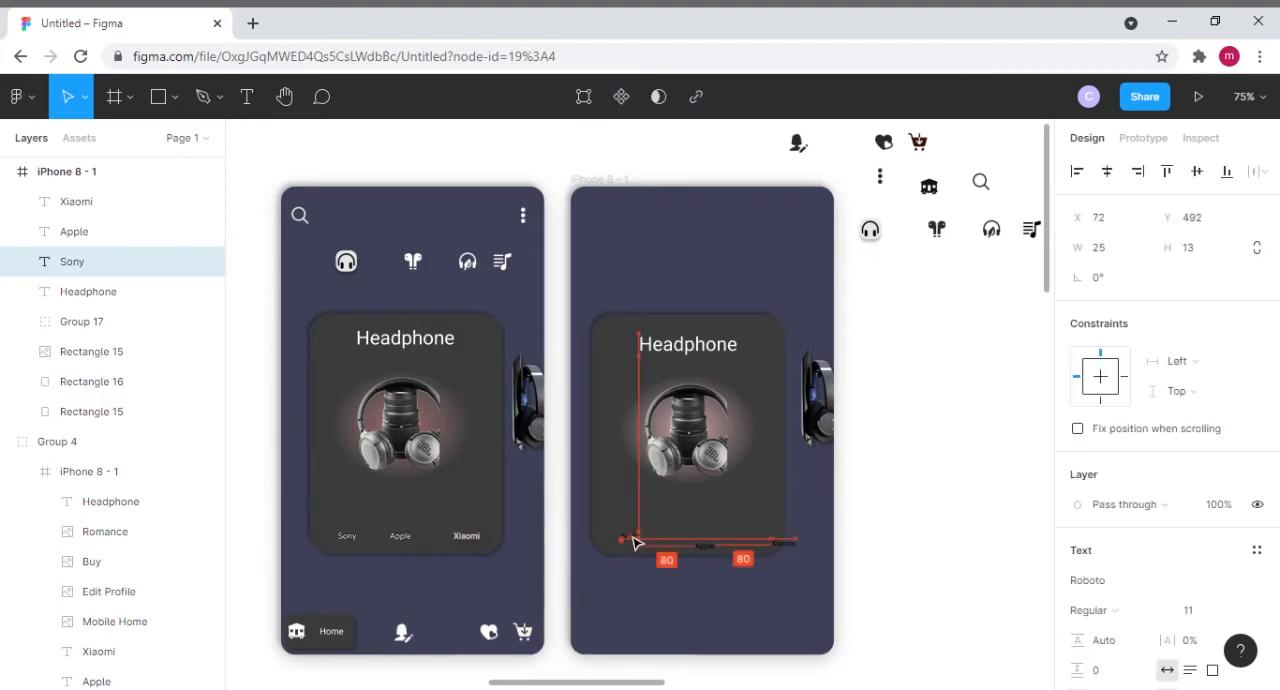
left_click(712, 553)
left_click_drag(707, 549, 705, 540)
left_click_drag(790, 543, 768, 540)
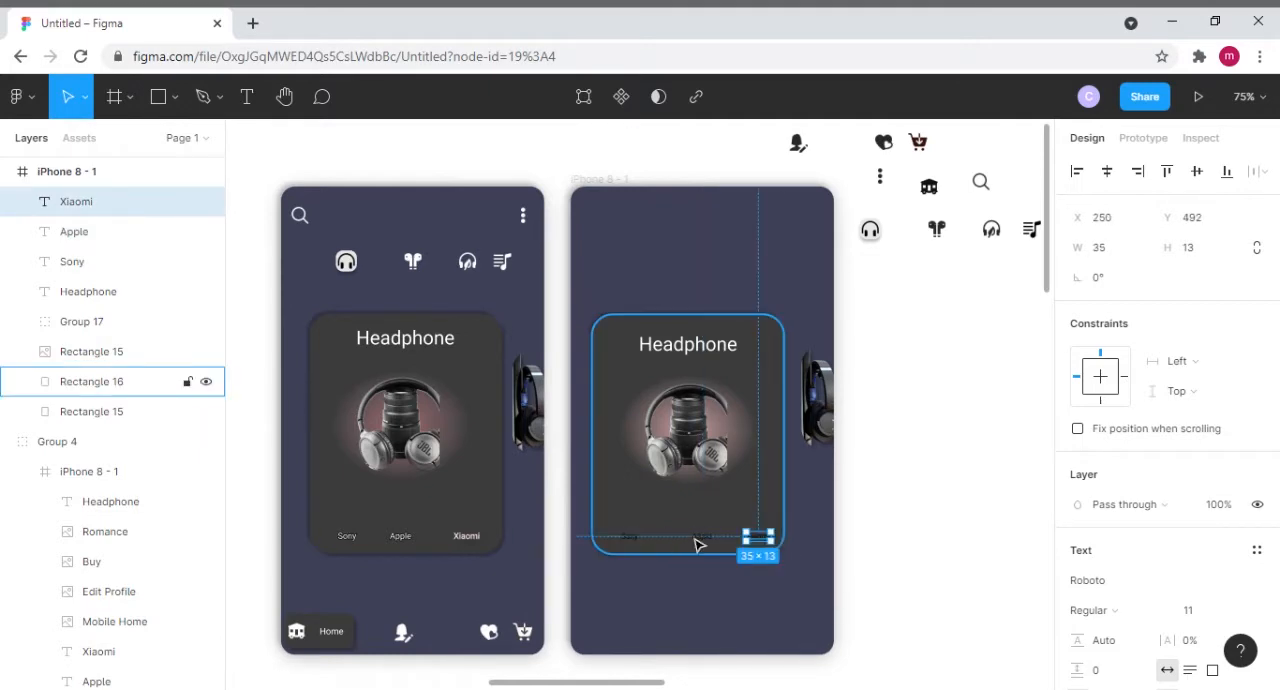
left_click(716, 543, "shift")
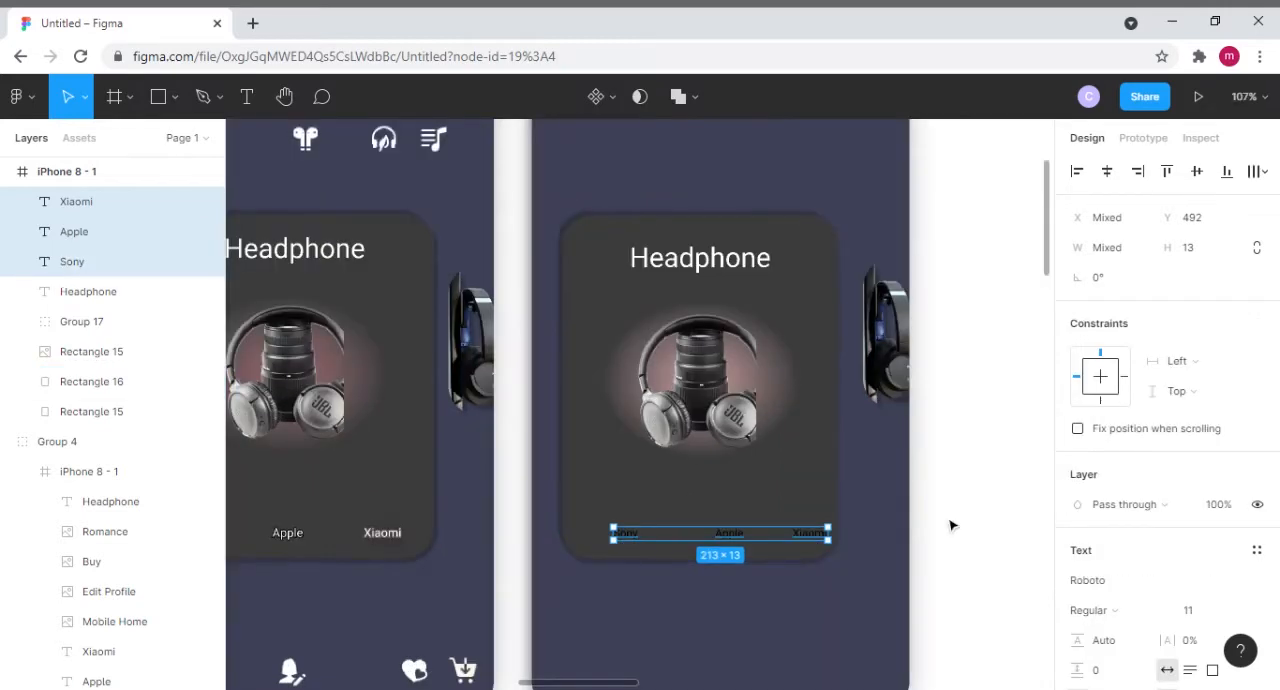
left_click(951, 522)
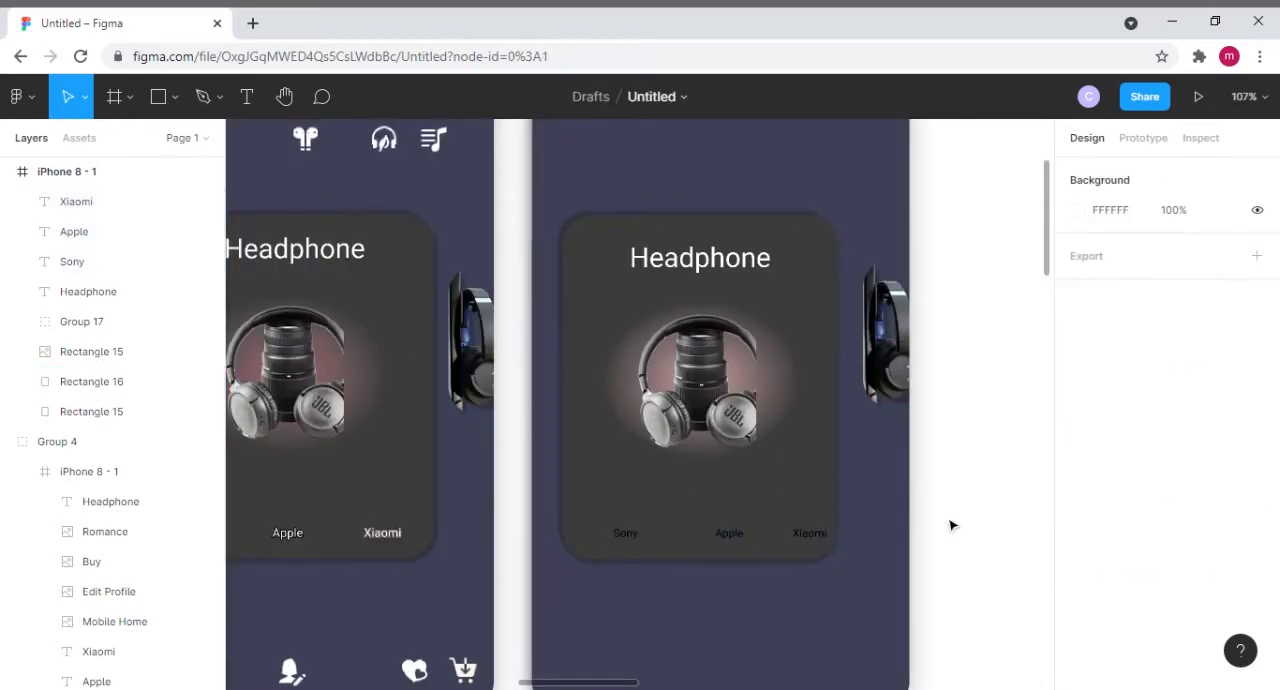
- Select the Sony, Apple and Xiaomi labels in the second frame and distribute their horizontal spacing evenly
left_click(625, 540)
left_click(727, 536, "shift")
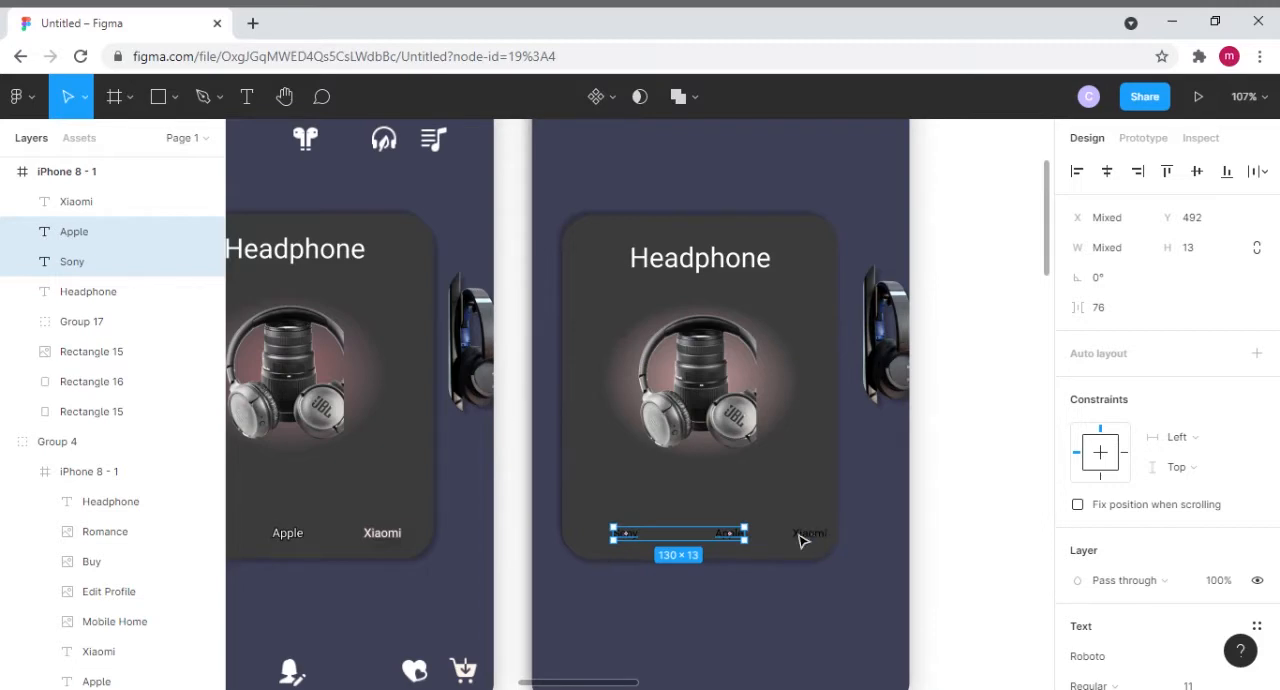
left_click(803, 534, "shift")
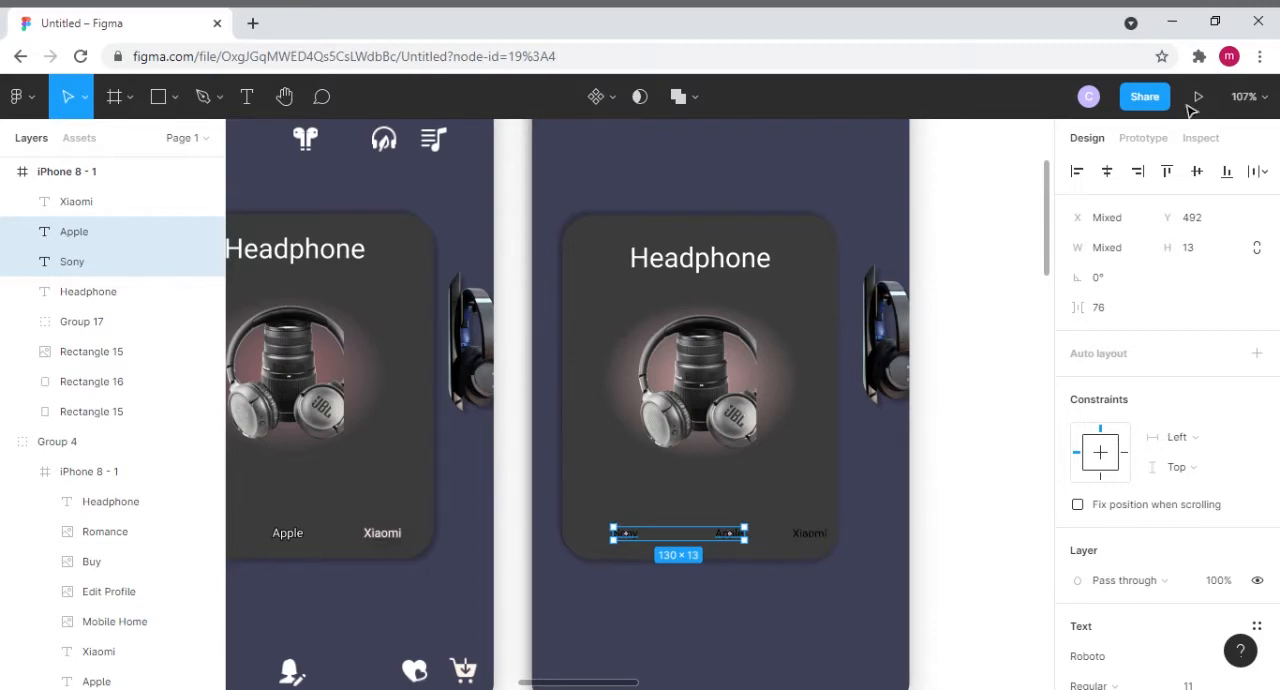
left_click(1265, 174)
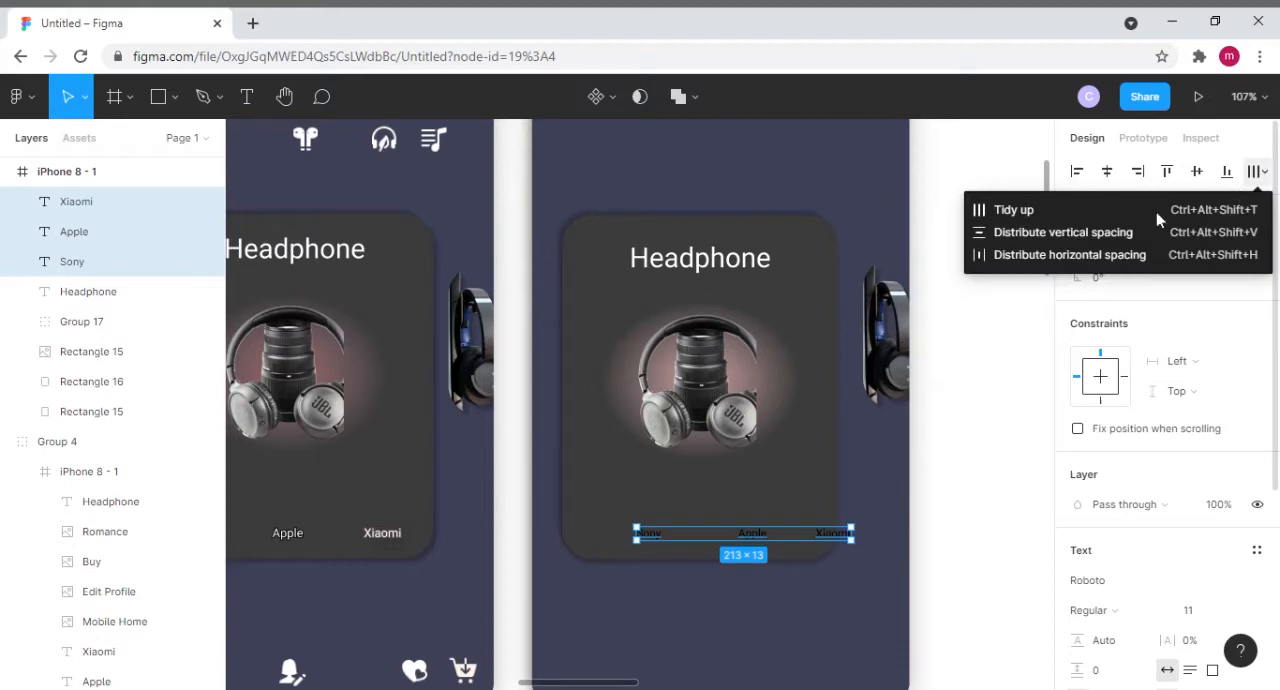
left_click(1043, 255)
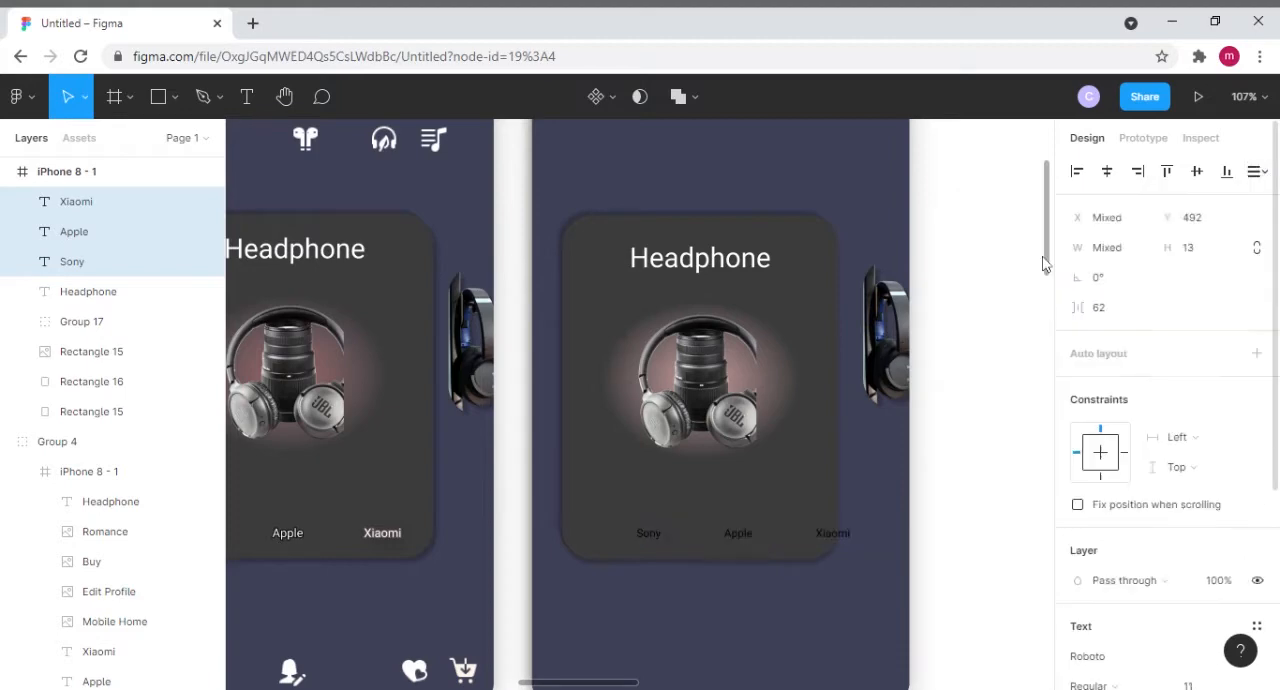
- Set the three brand labels' font size to 13 and shift the row back inside the card at Y 493
scroll(1178, 590, "down", 2)
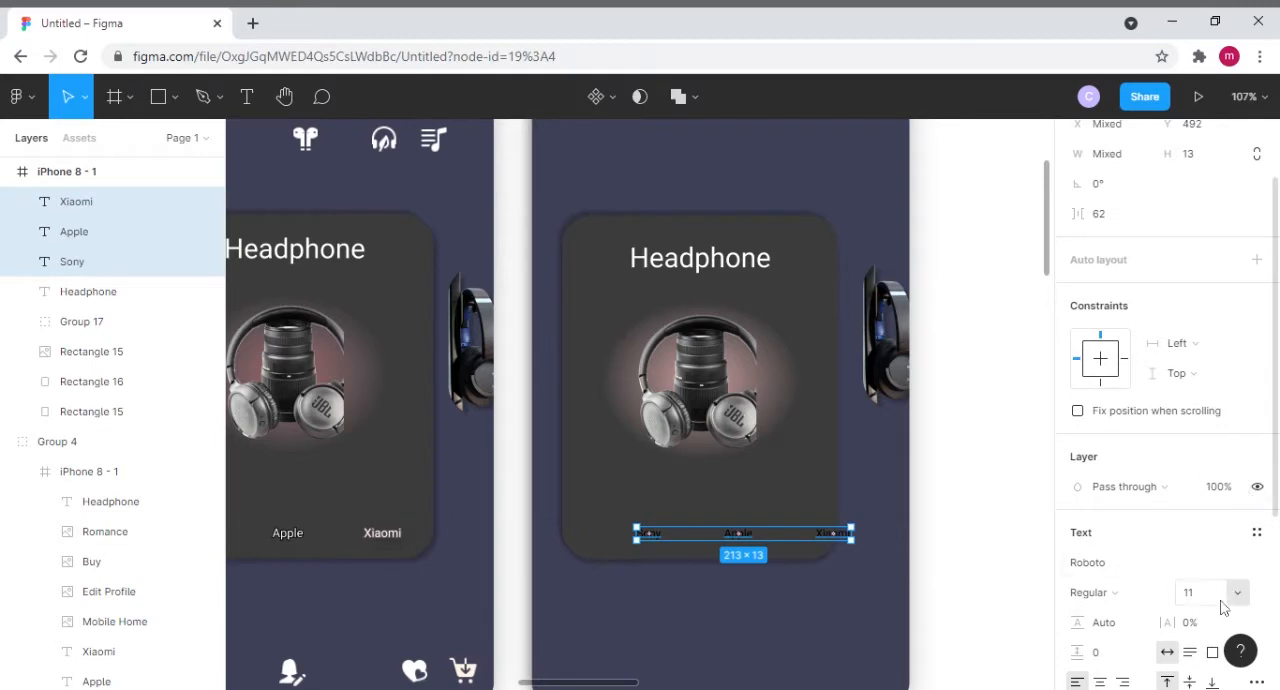
left_click(1239, 594)
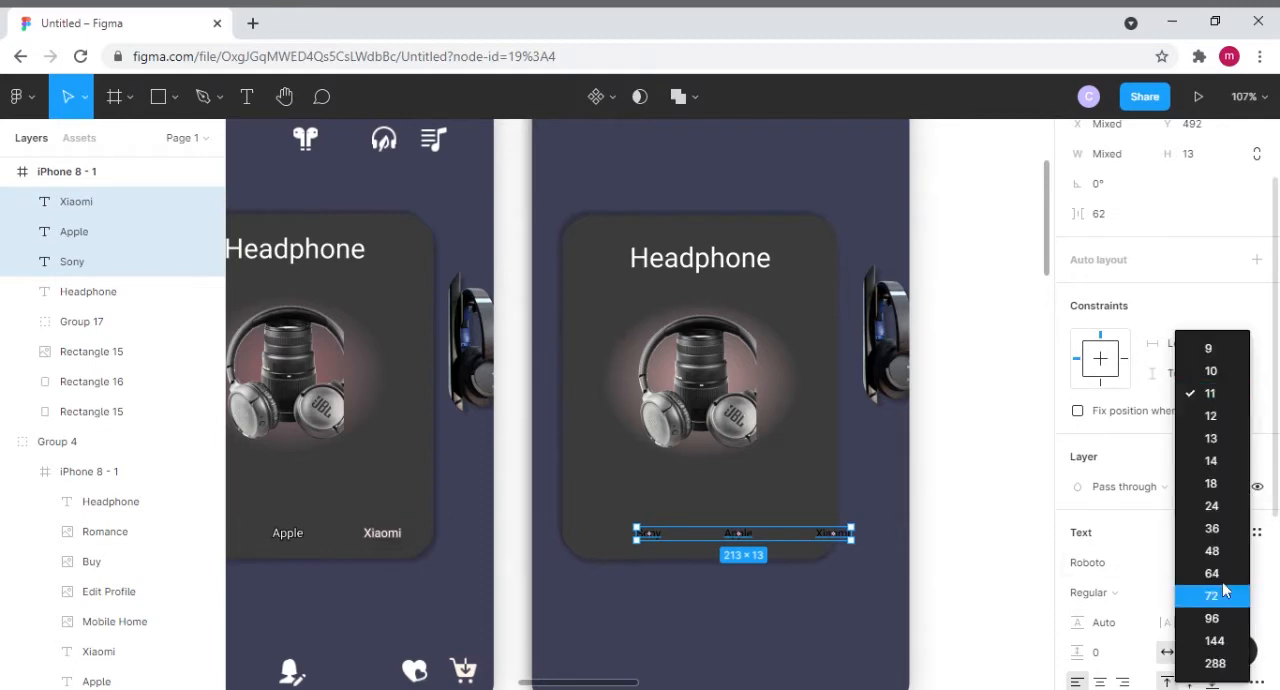
left_click(1218, 445)
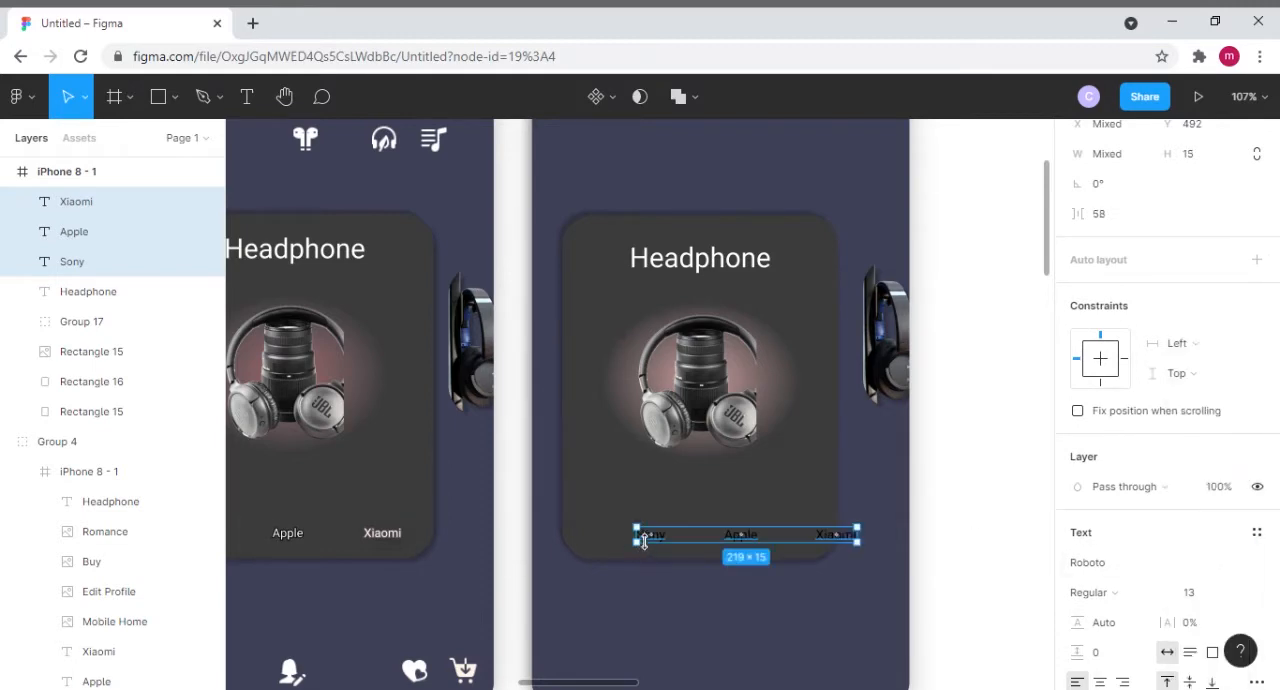
left_click_drag(743, 535, 702, 539)
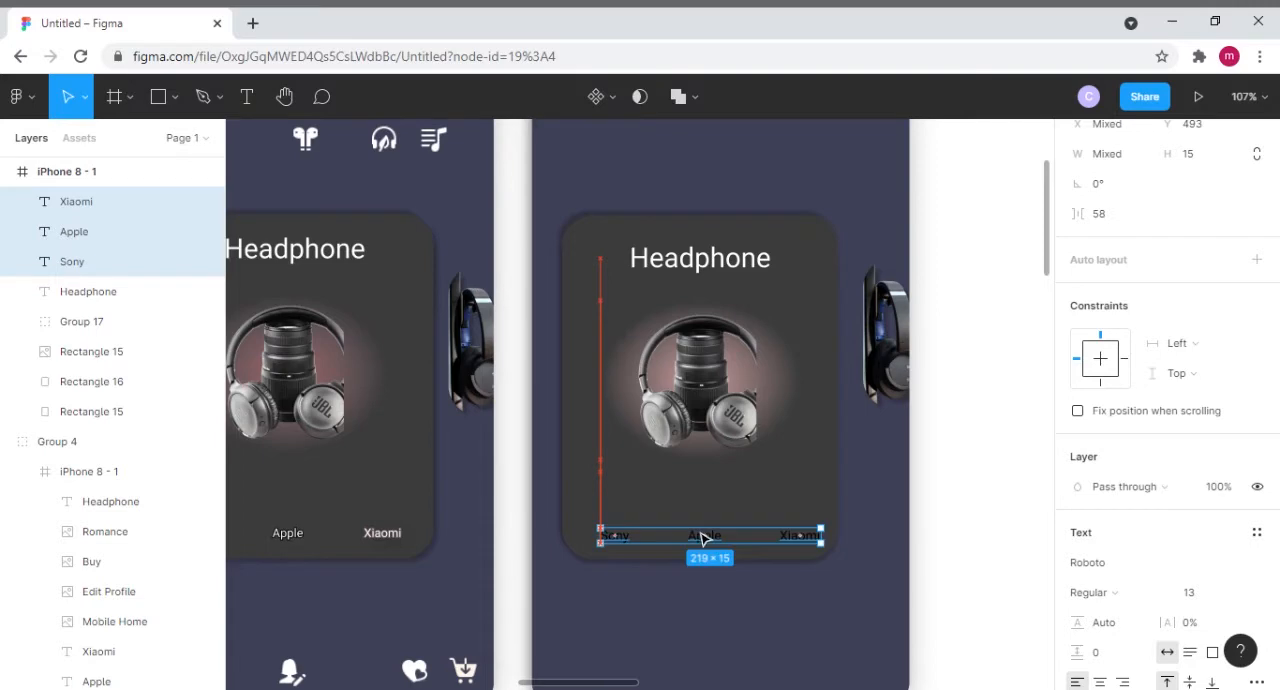
left_click_drag(704, 537, 695, 537)
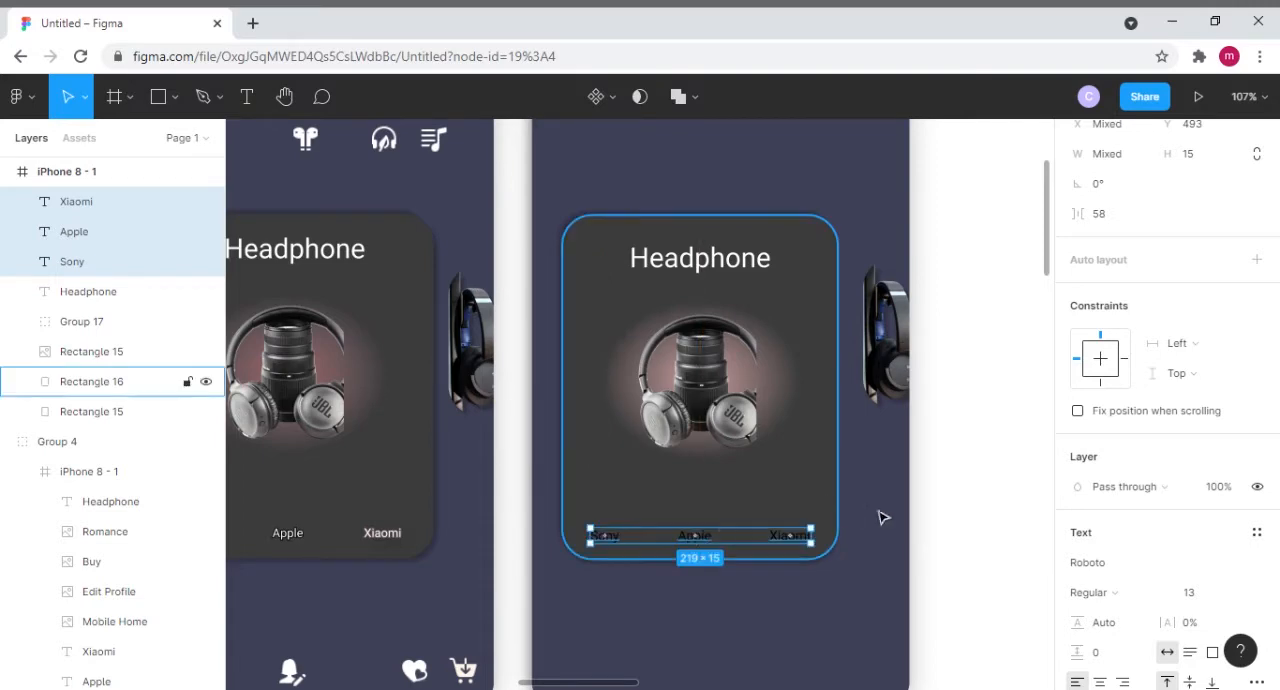
- Recolour the three brand labels to FDFDFD and add a 000000 outside stroke of width 1 to them
scroll(1100, 636, "down", 2)
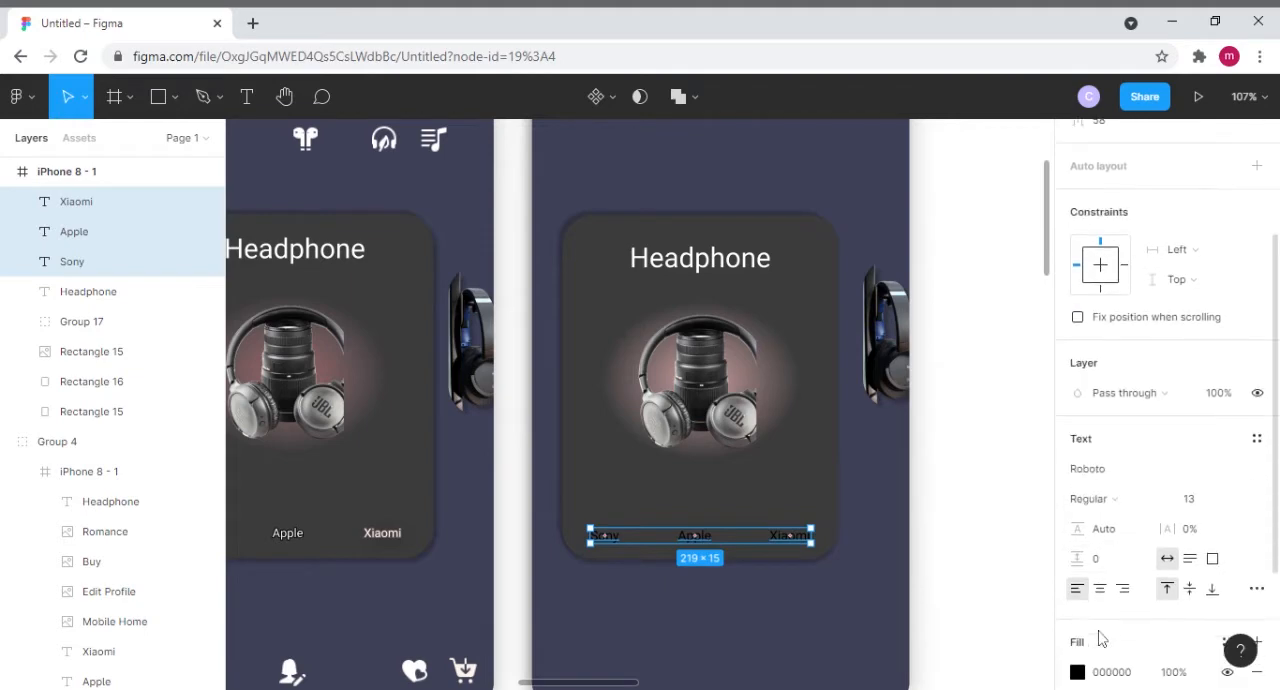
left_click(1077, 672)
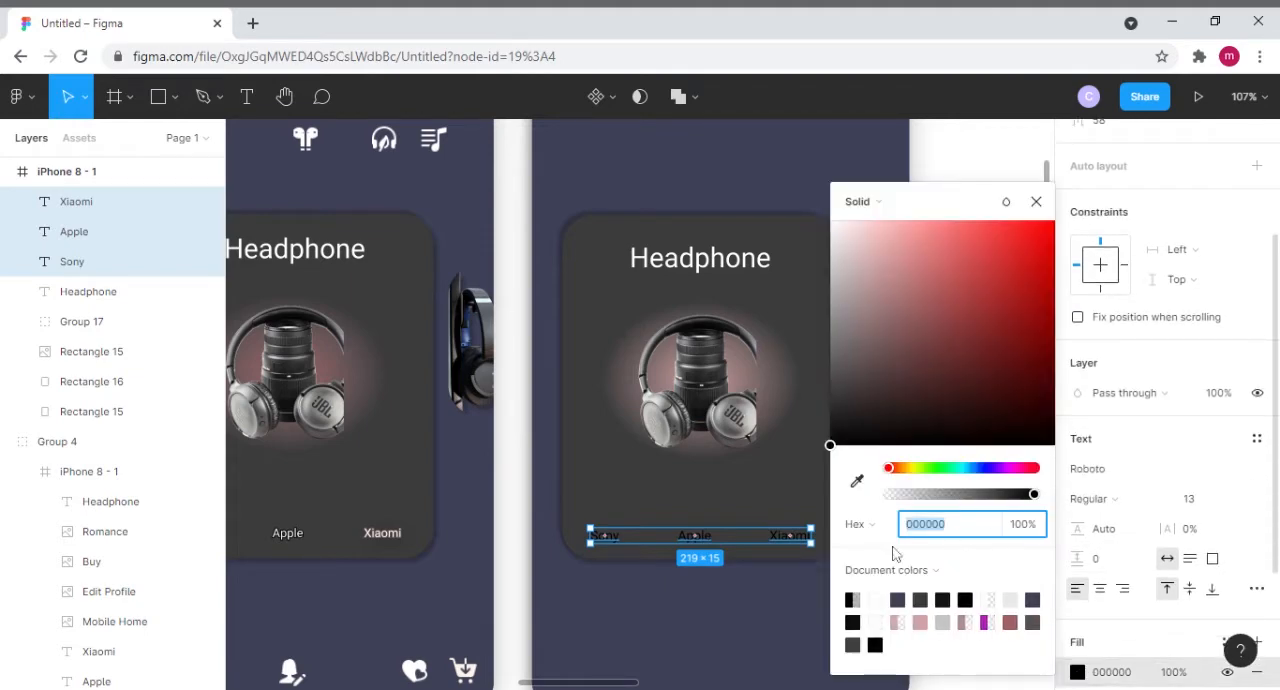
left_click(844, 234)
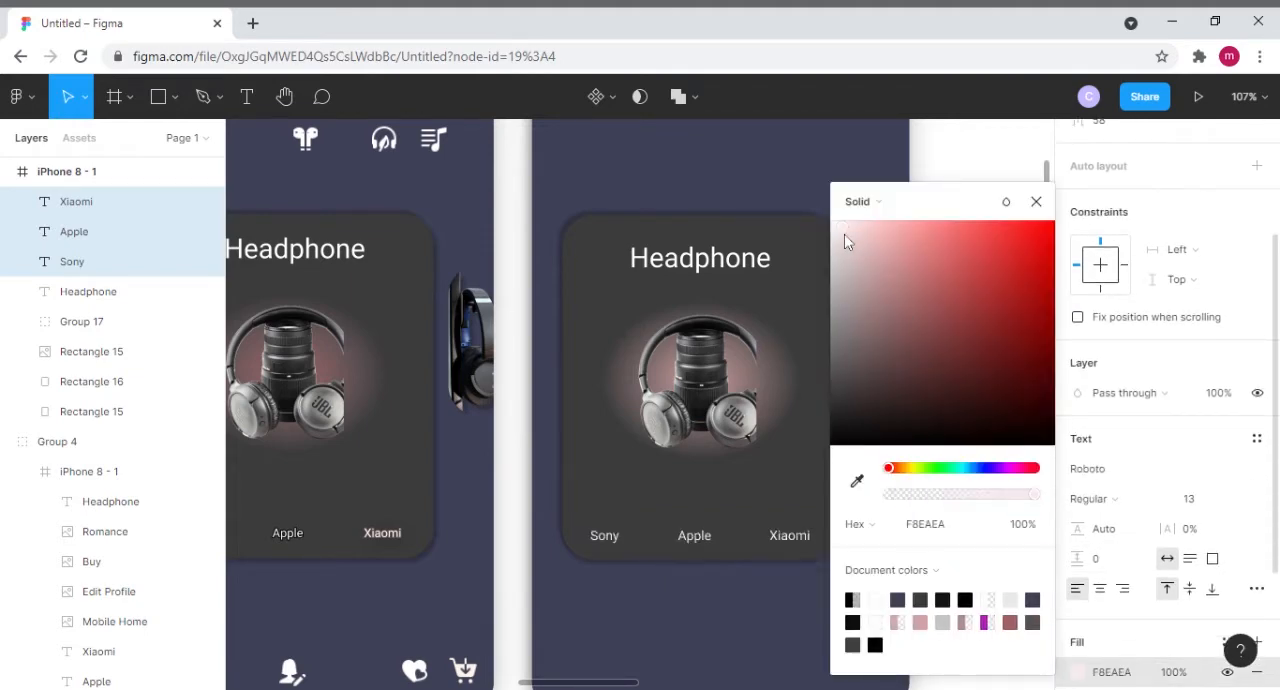
left_click_drag(844, 234, 830, 222)
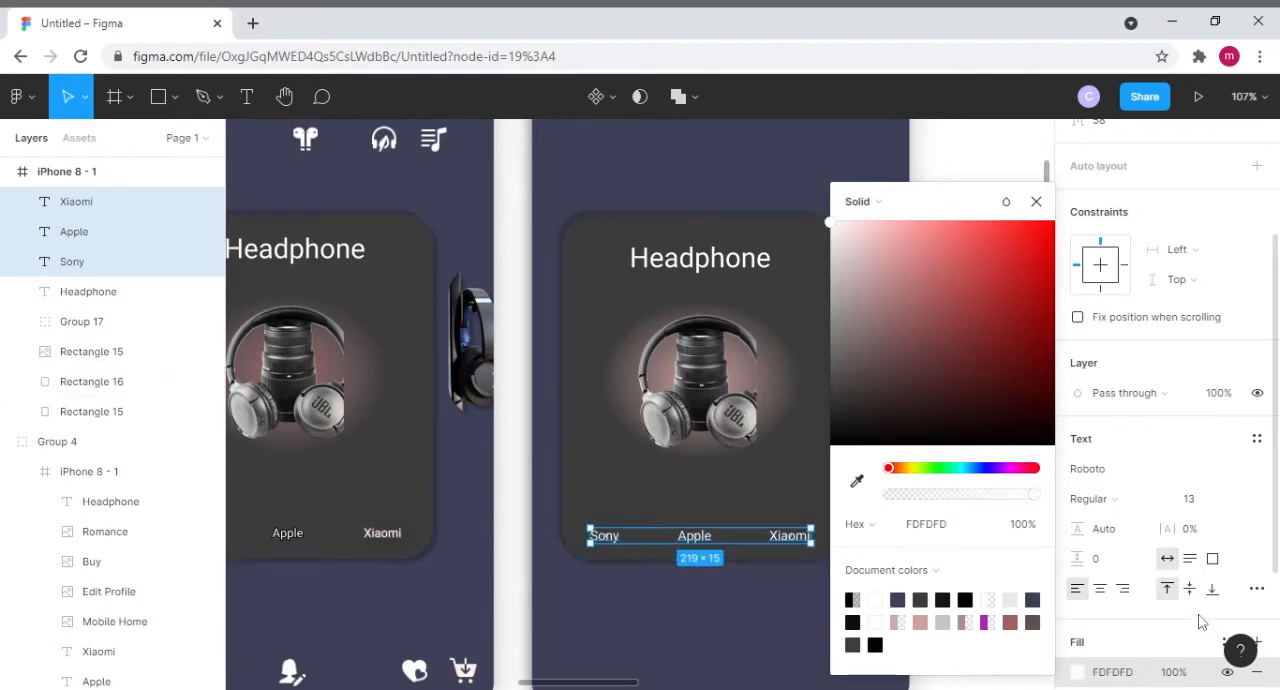
scroll(1195, 612, "down", 3)
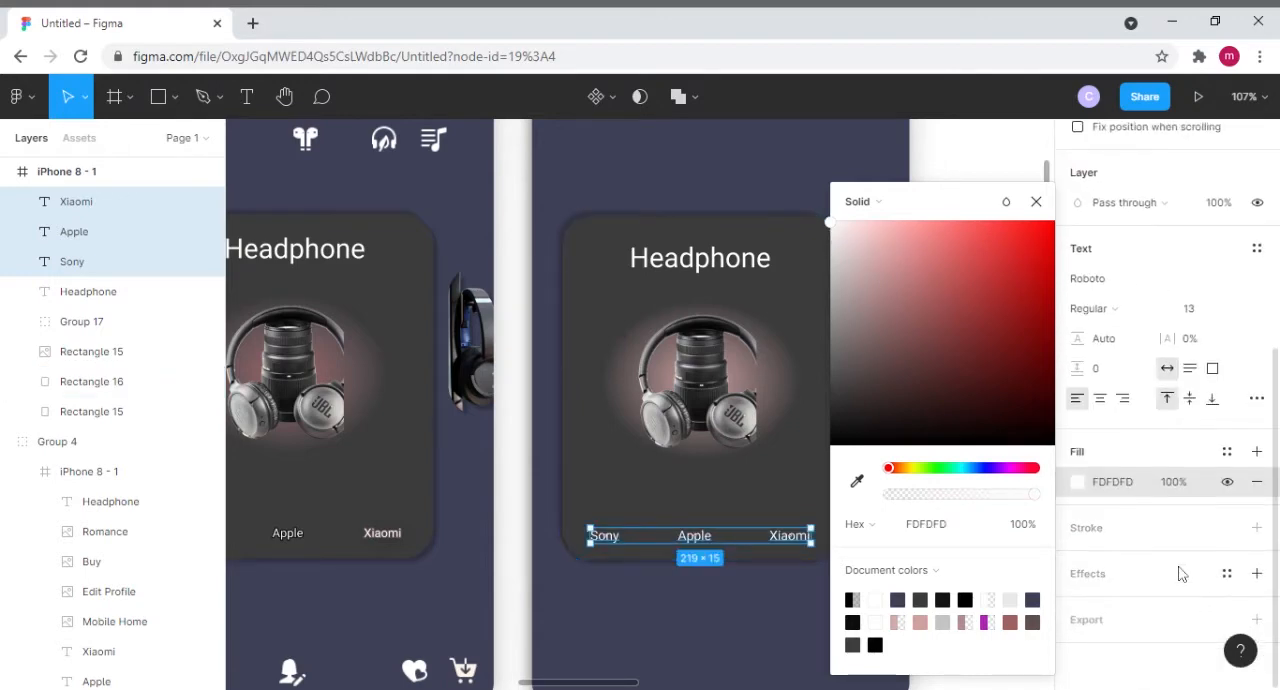
left_click(1257, 528)
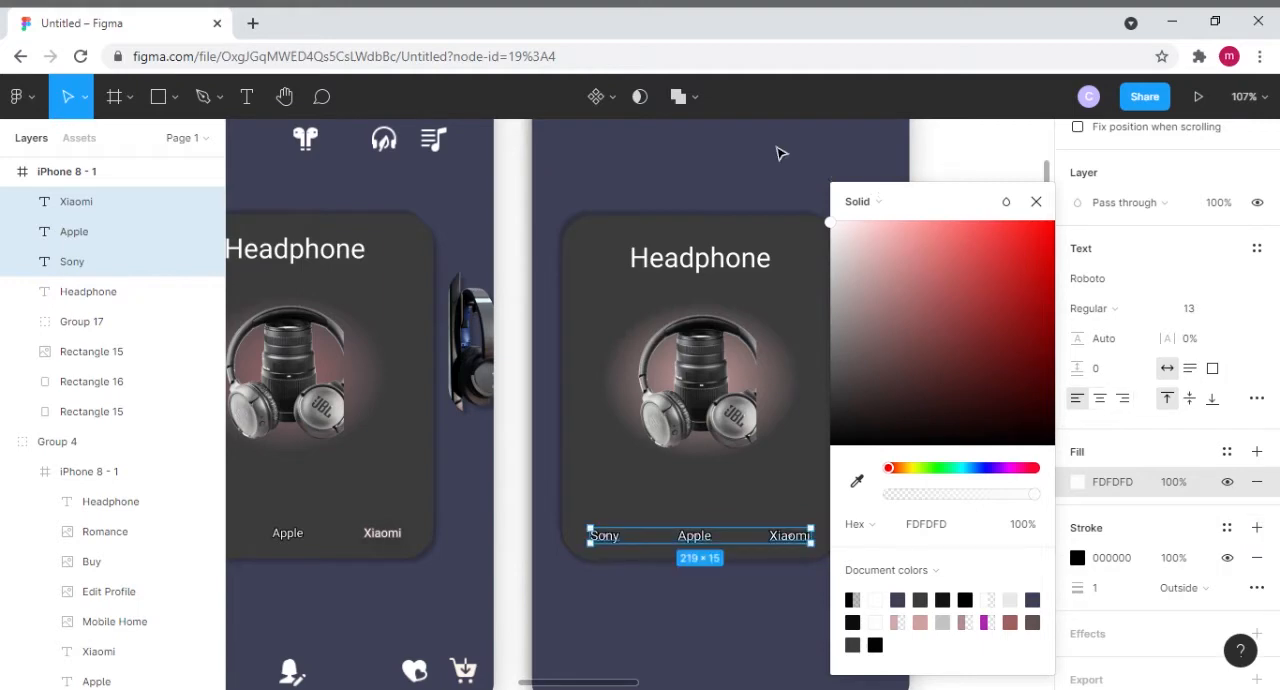
left_click(779, 154)
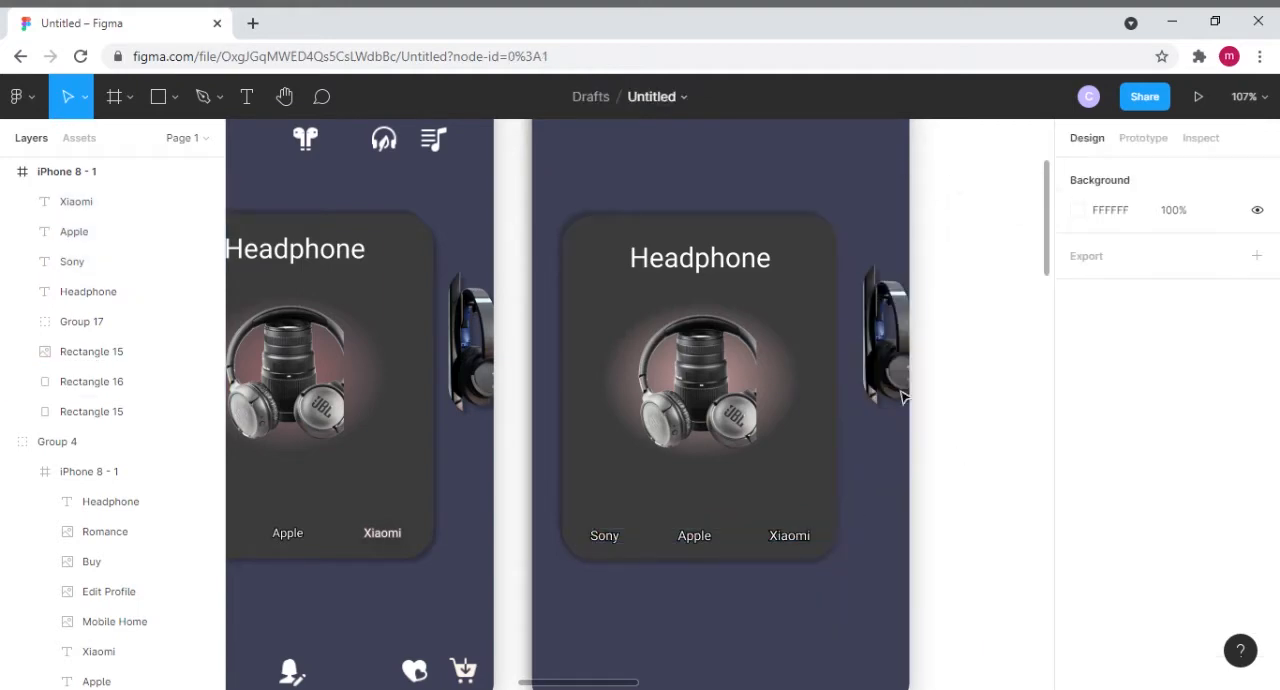
- Move the group of four dark category icons into the second frame above the card, at X 49, Y 96
scroll(860, 438, "down", 4)
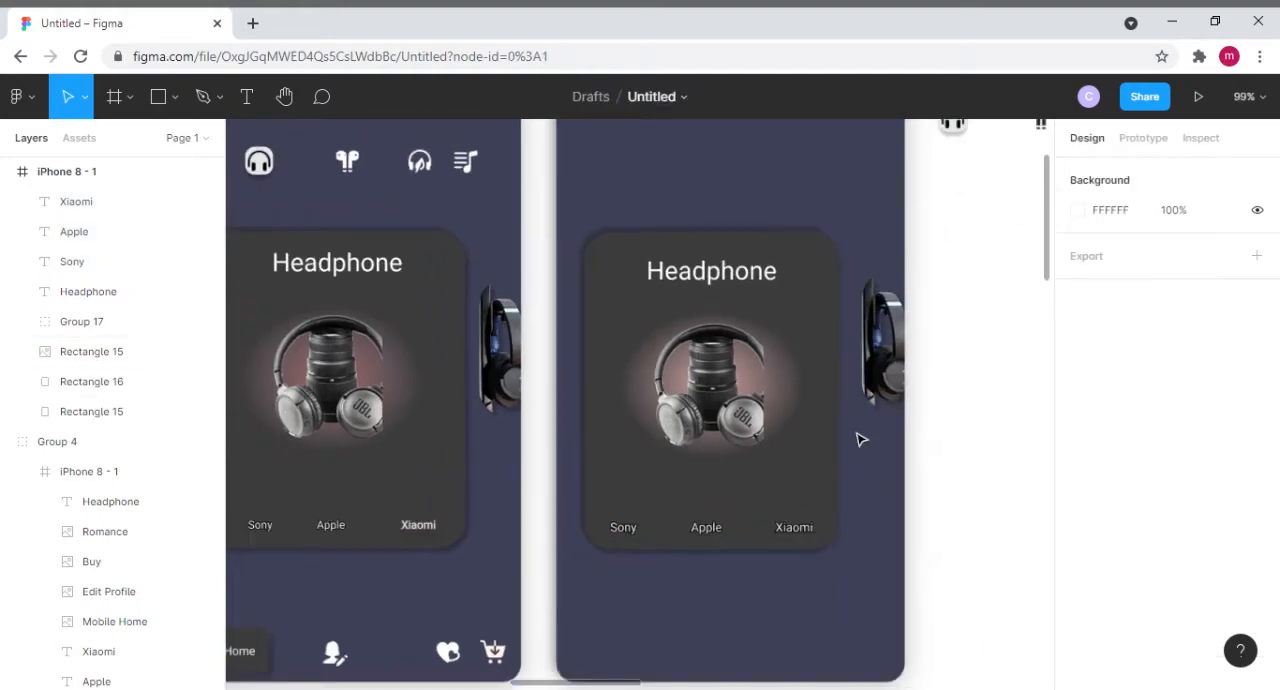
scroll(860, 438, "down", 1)
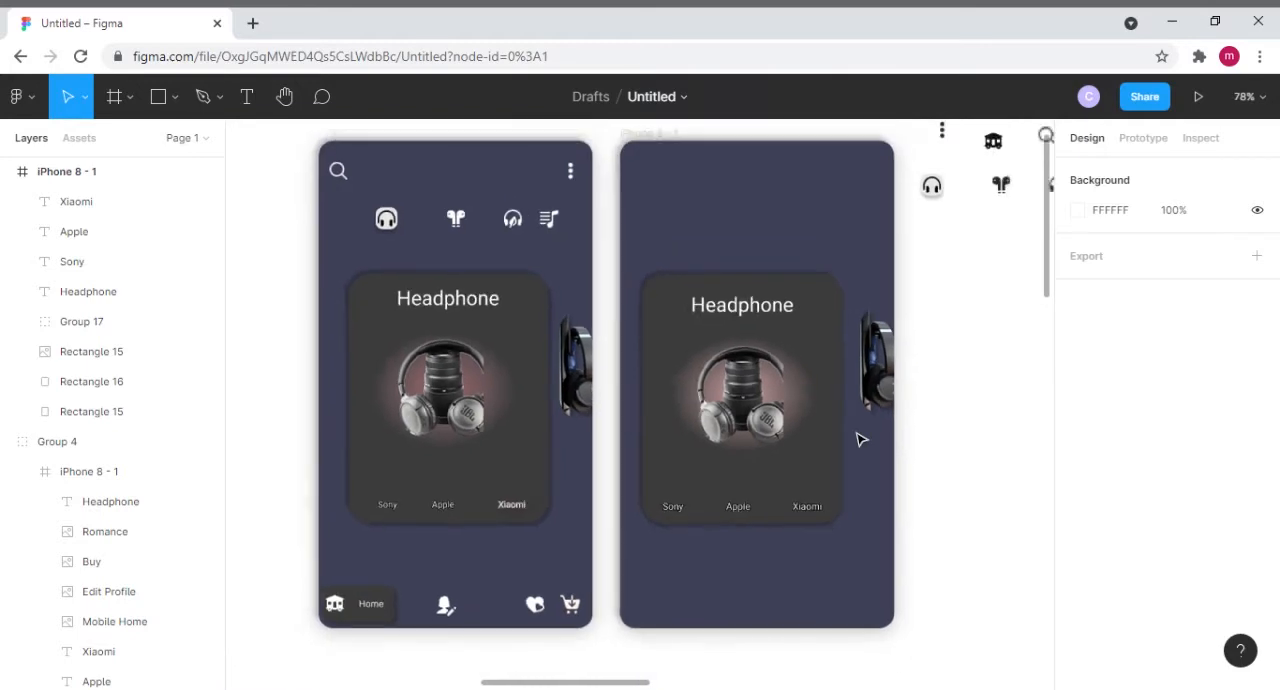
scroll(860, 438, "down", 1)
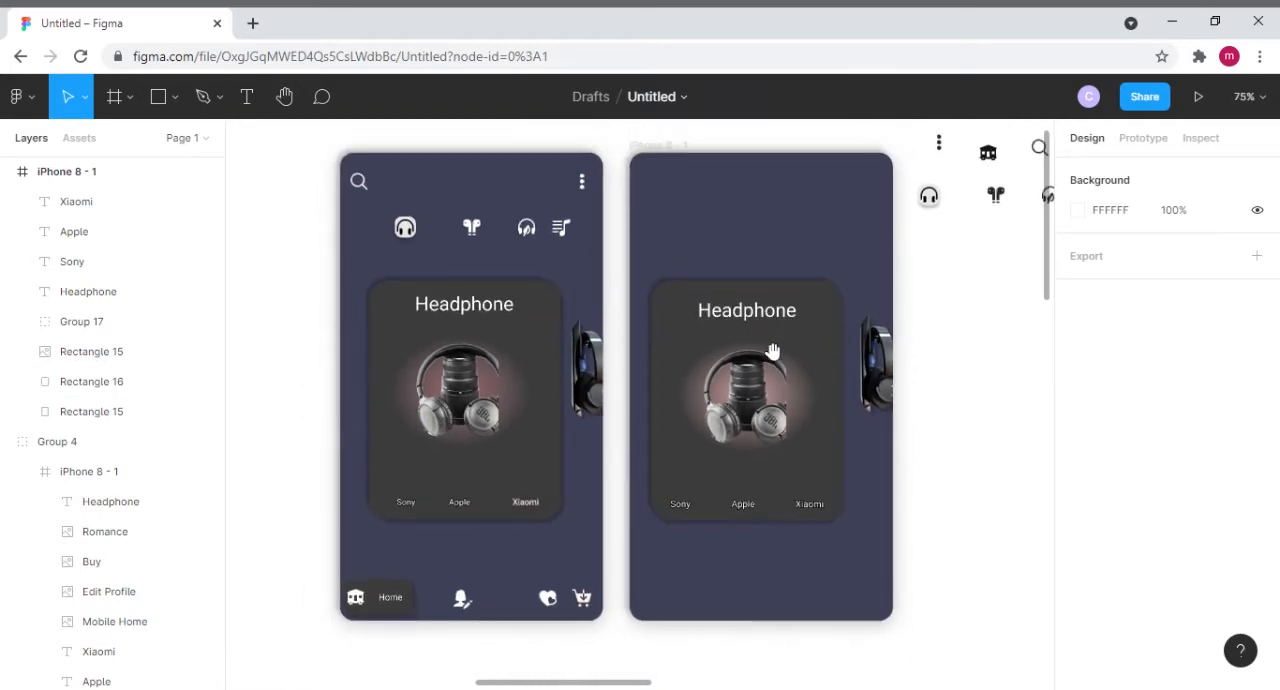
scroll(949, 357, "right", 2)
scroll(949, 357, "up", 1)
scroll(871, 420, "down", 1)
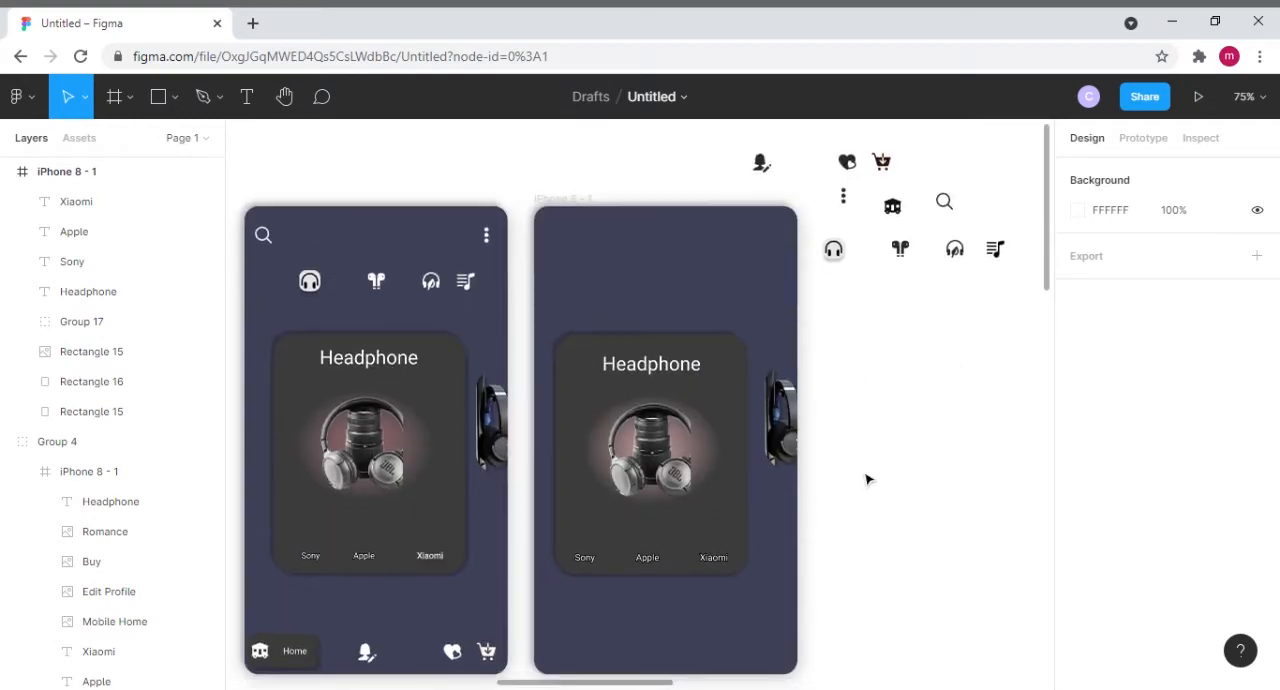
left_click_drag(863, 437, 889, 423)
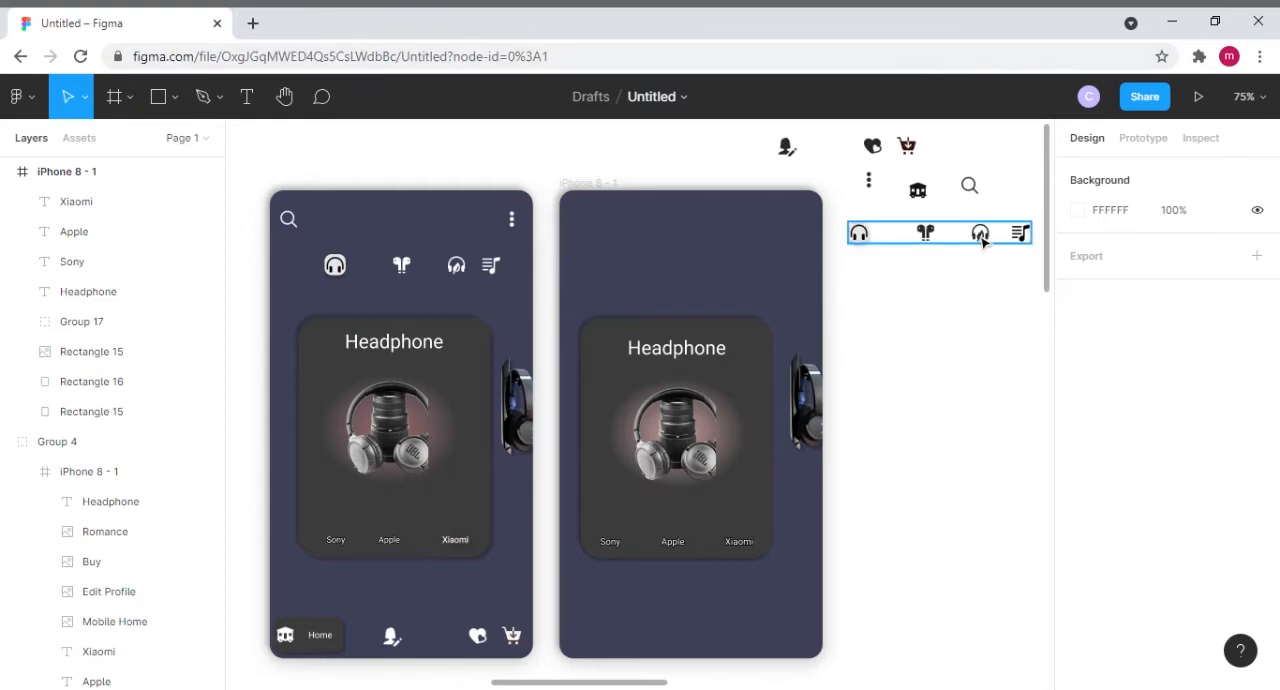
left_click_drag(945, 243, 728, 283)
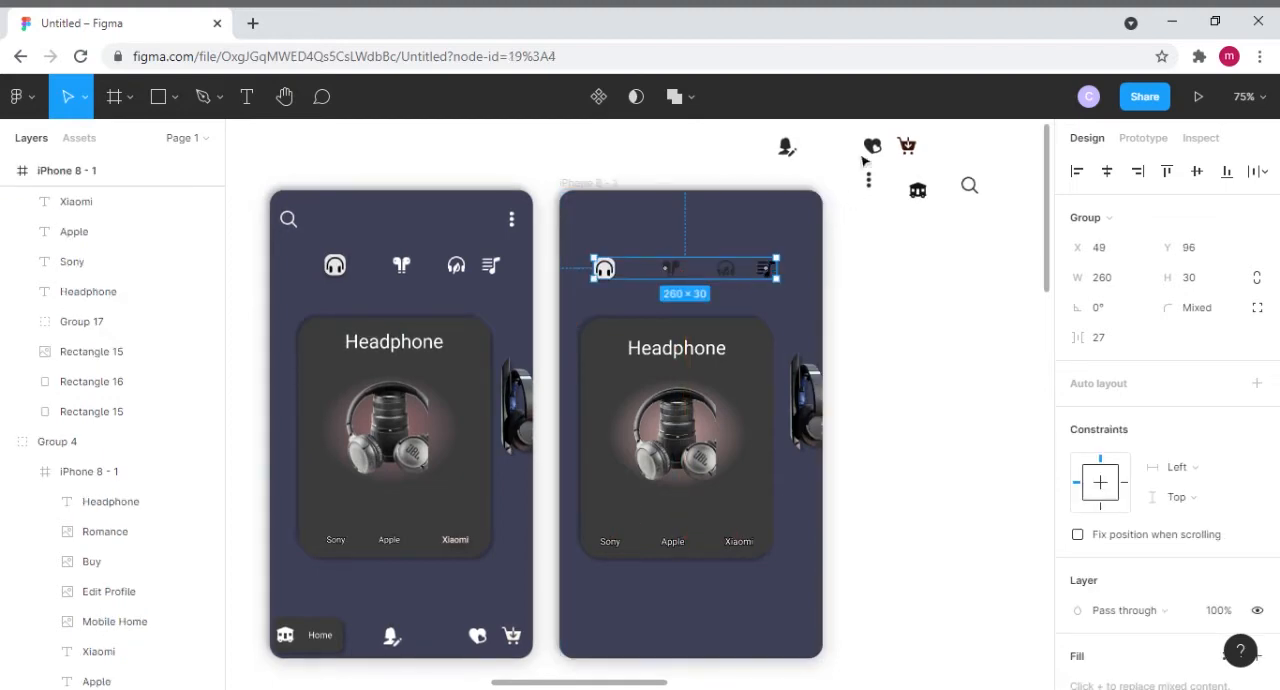
- Place the search icon at X 19, Y 34 and the vertical menu icon at X 329, Y 27 in the second frame
left_click_drag(969, 186, 587, 236)
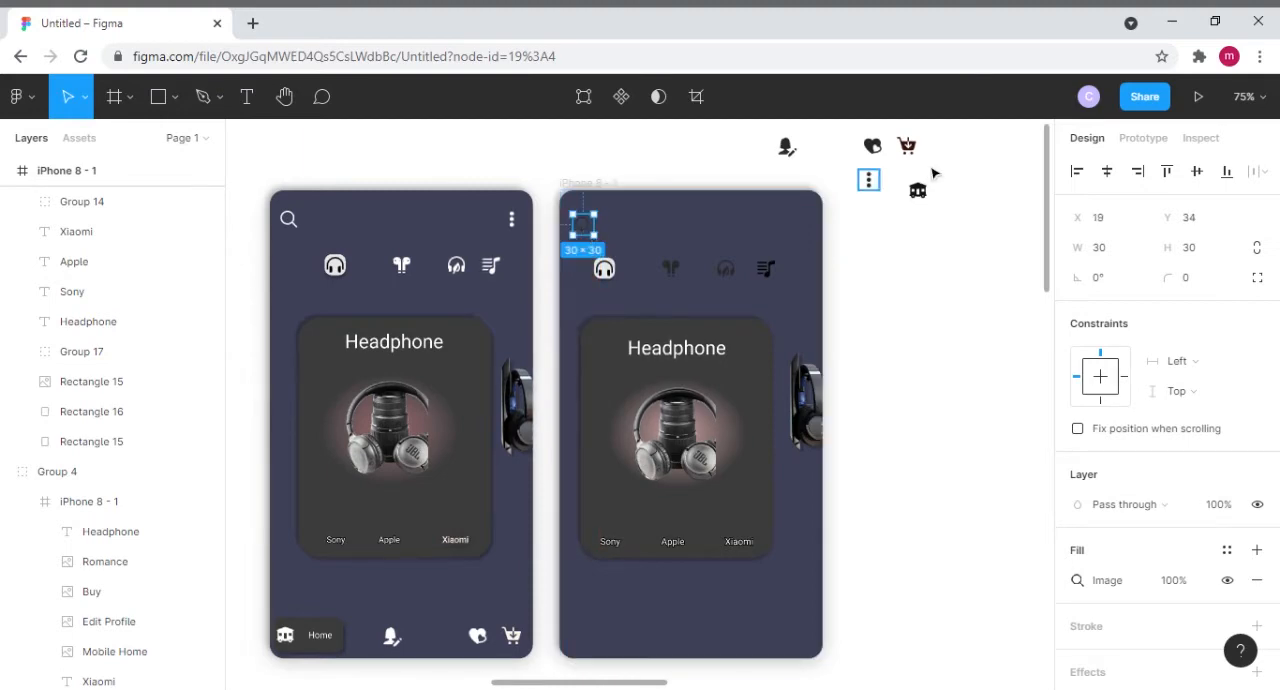
left_click_drag(868, 182, 806, 230)
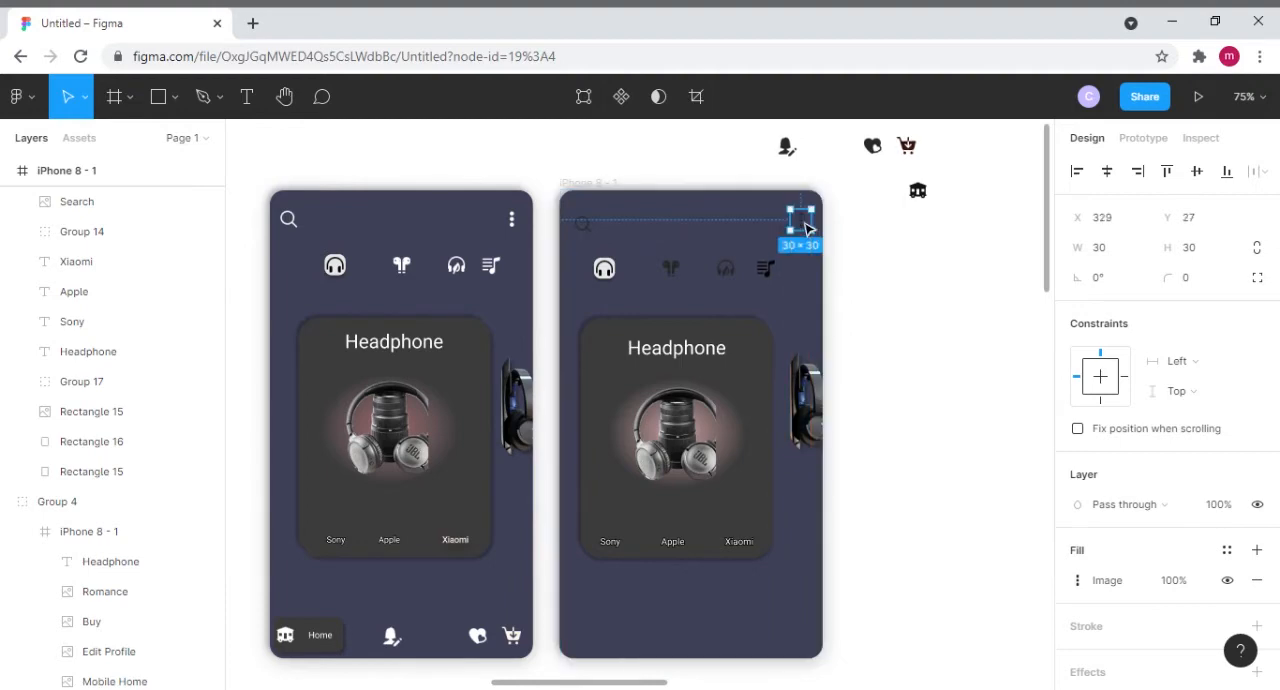
left_click(920, 249)
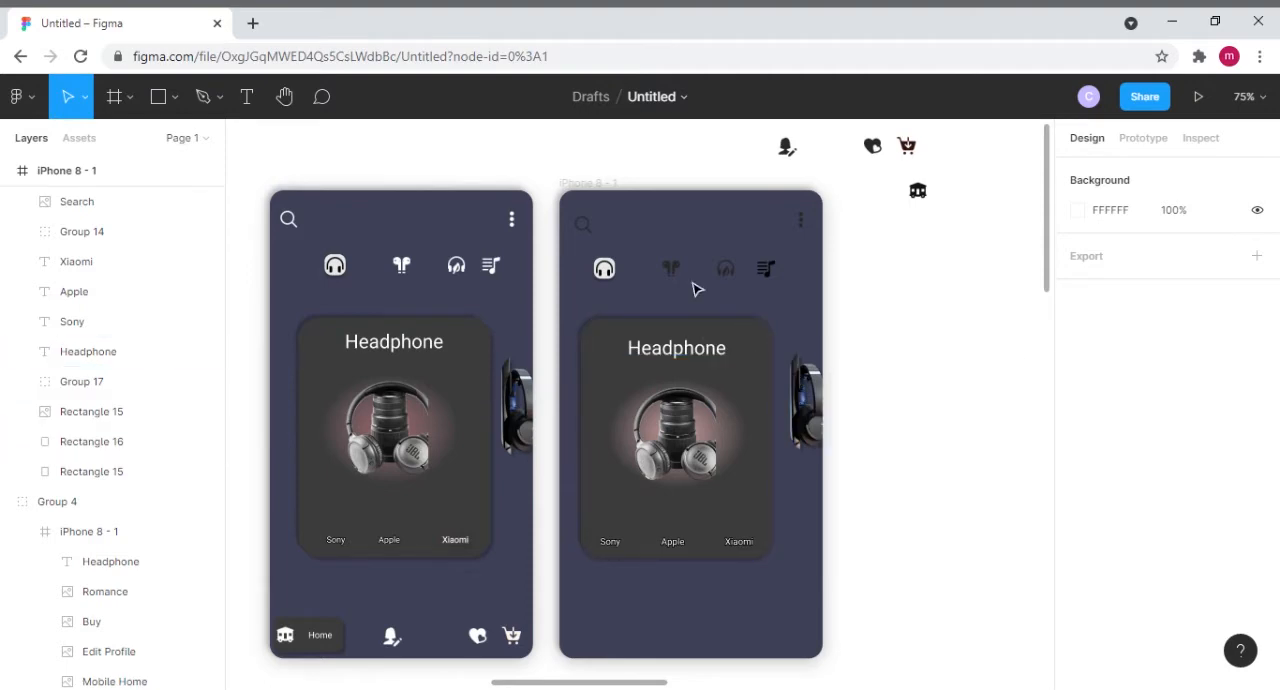
- Reposition the category icon group above the second frame's card to X 72, Y 104
left_click(679, 281)
left_click_drag(688, 283, 698, 287)
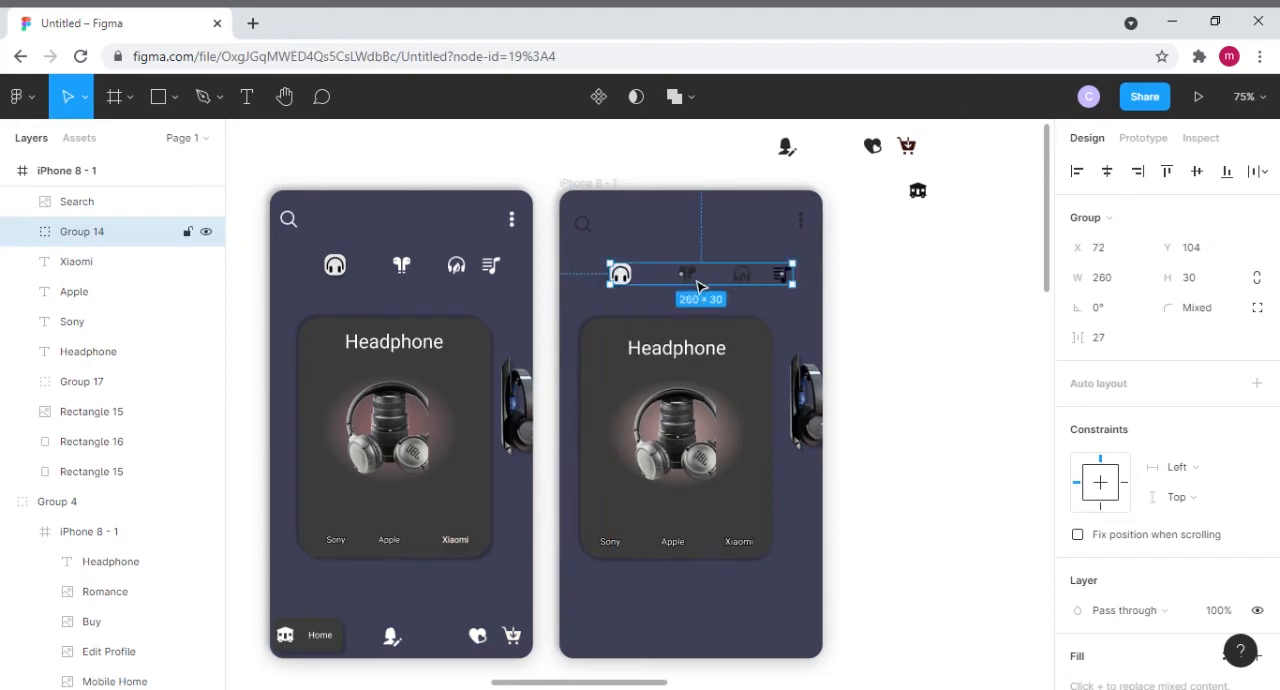
left_click(915, 311)
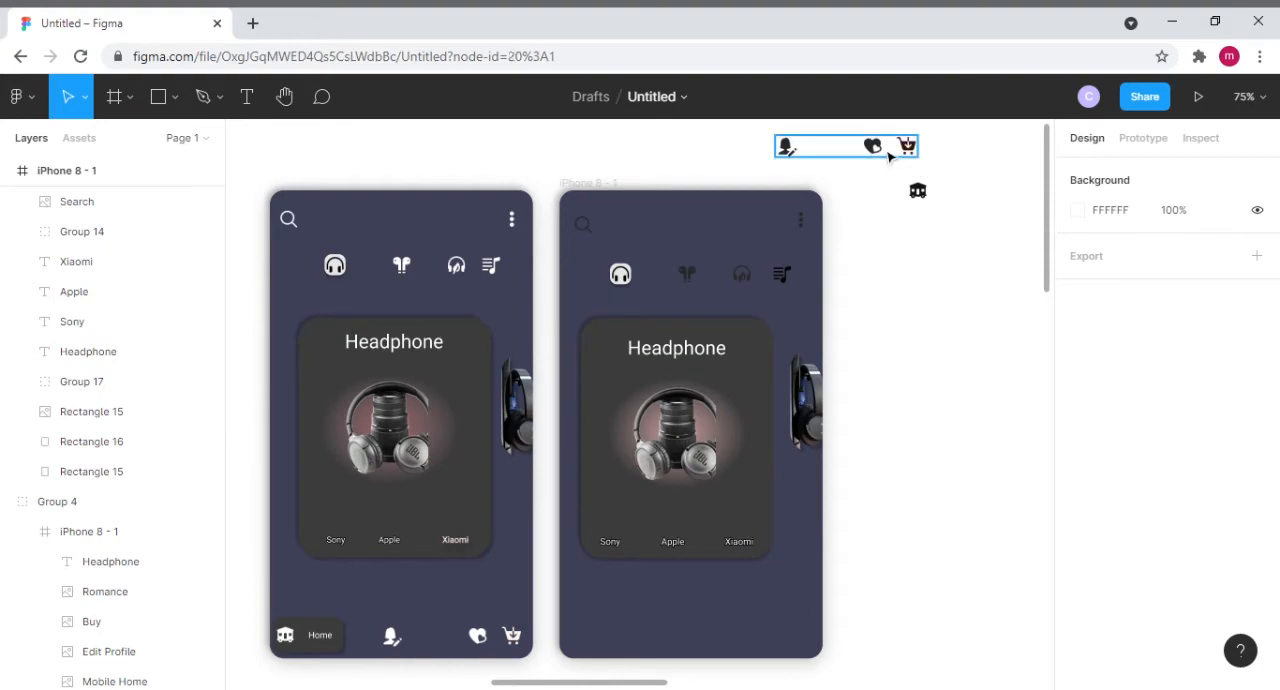
- Move the group of edit profile, heart and cart icons to the second frame's lower edge at X 157, Y 622
left_click_drag(891, 155, 788, 644)
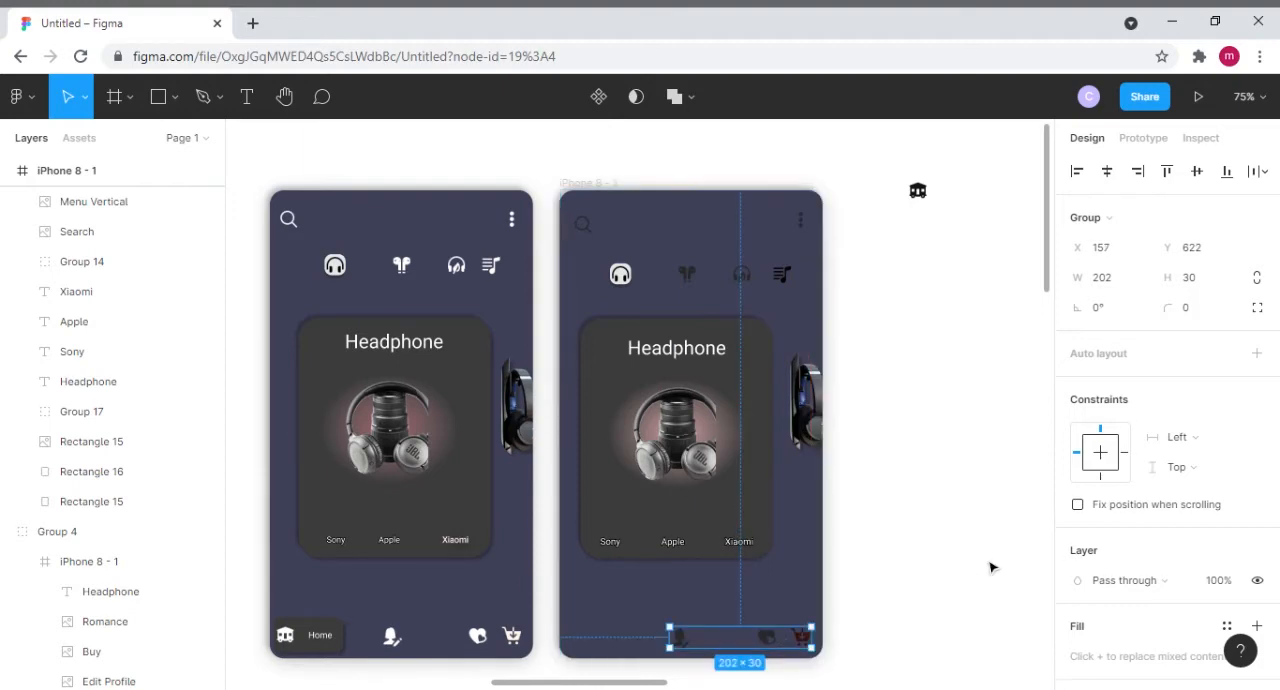
left_click(994, 320)
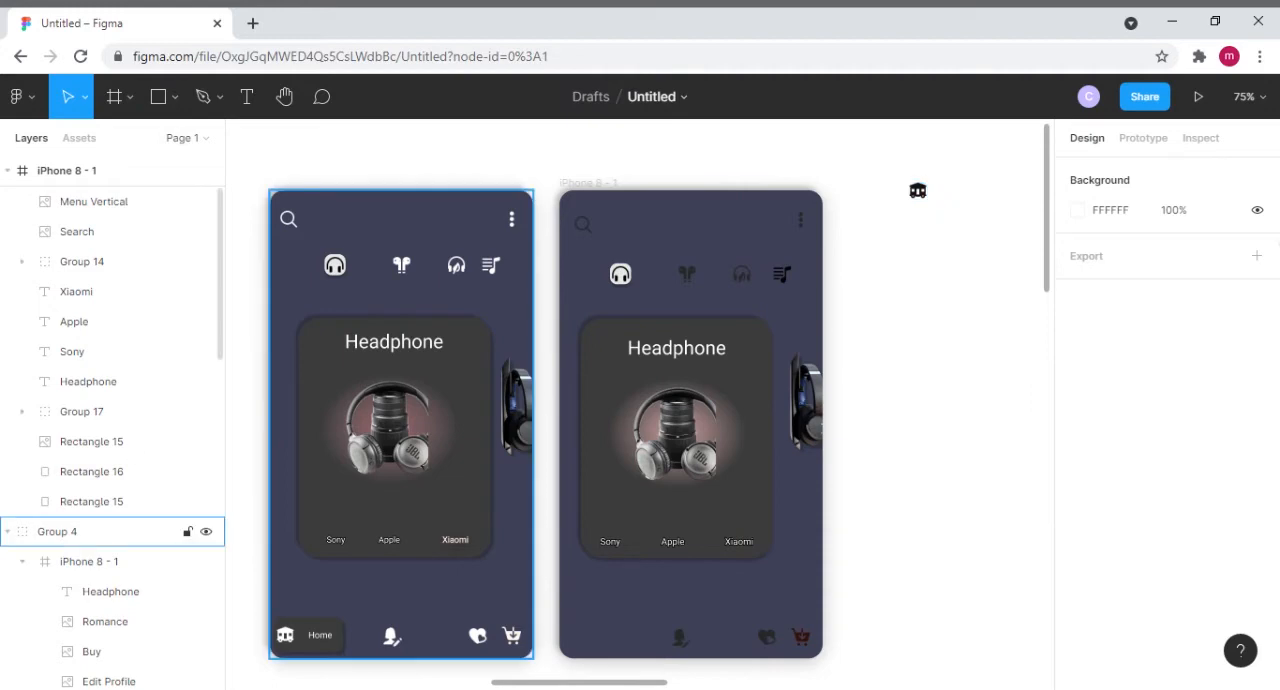
- Draw a rectangle of 100 × 39 in the second frame's lower-left corner at X 19, Y 622
left_click(165, 107)
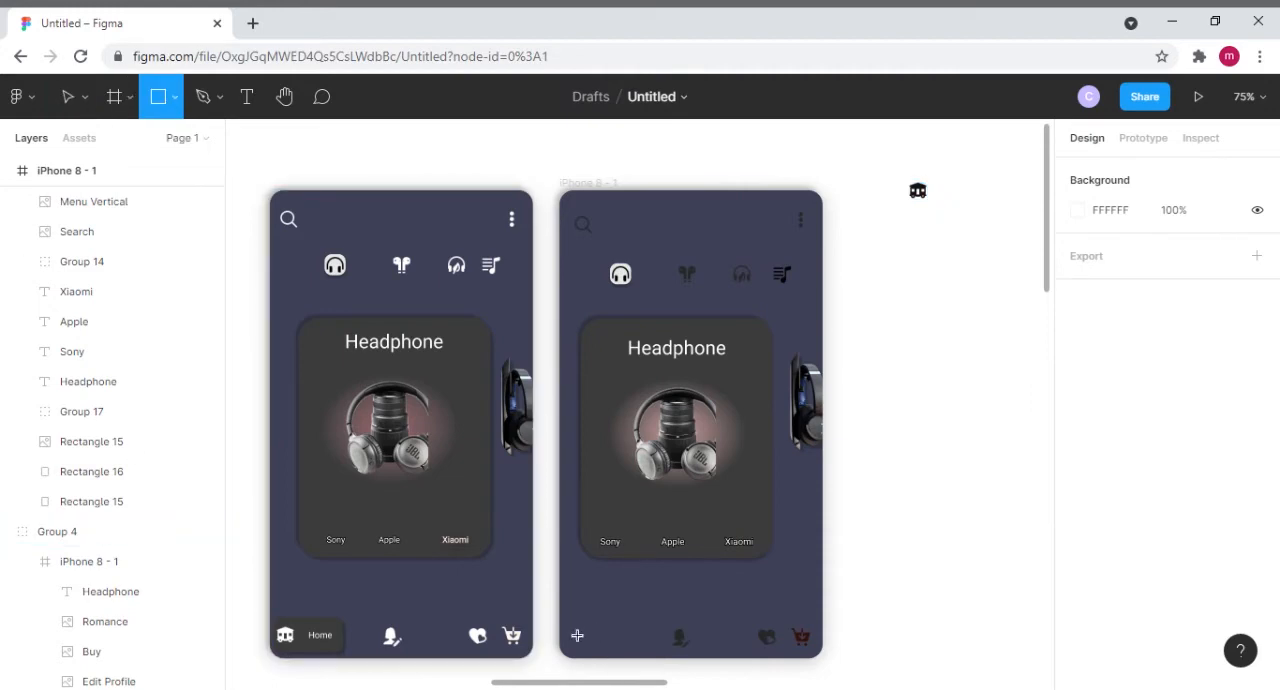
left_click_drag(577, 636, 607, 625)
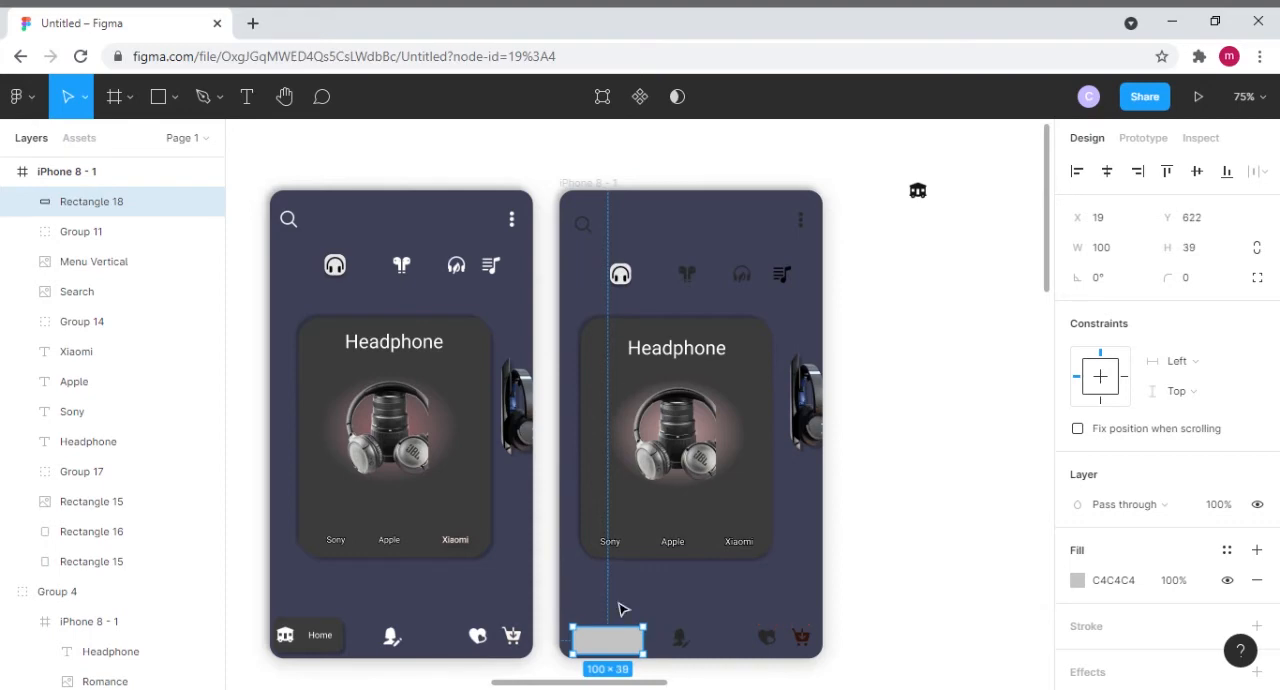
left_click(622, 608)
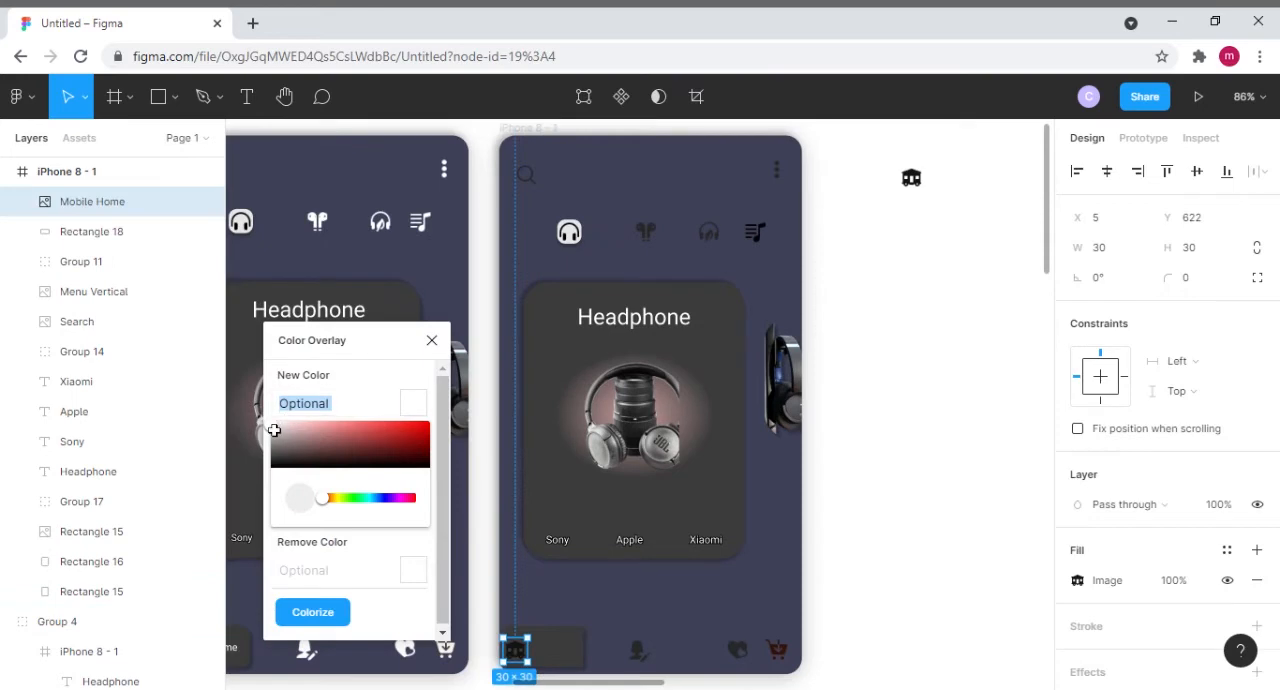
- Colorize the Mobile Home icon in the second frame with the new overlay color #ffffff
left_click(280, 430)
mouse_move(280, 430)
left_mouse_down()
mouse_move(251, 397)
mouse_move(325, 528)
mouse_move(273, 428)
left_mouse_up()
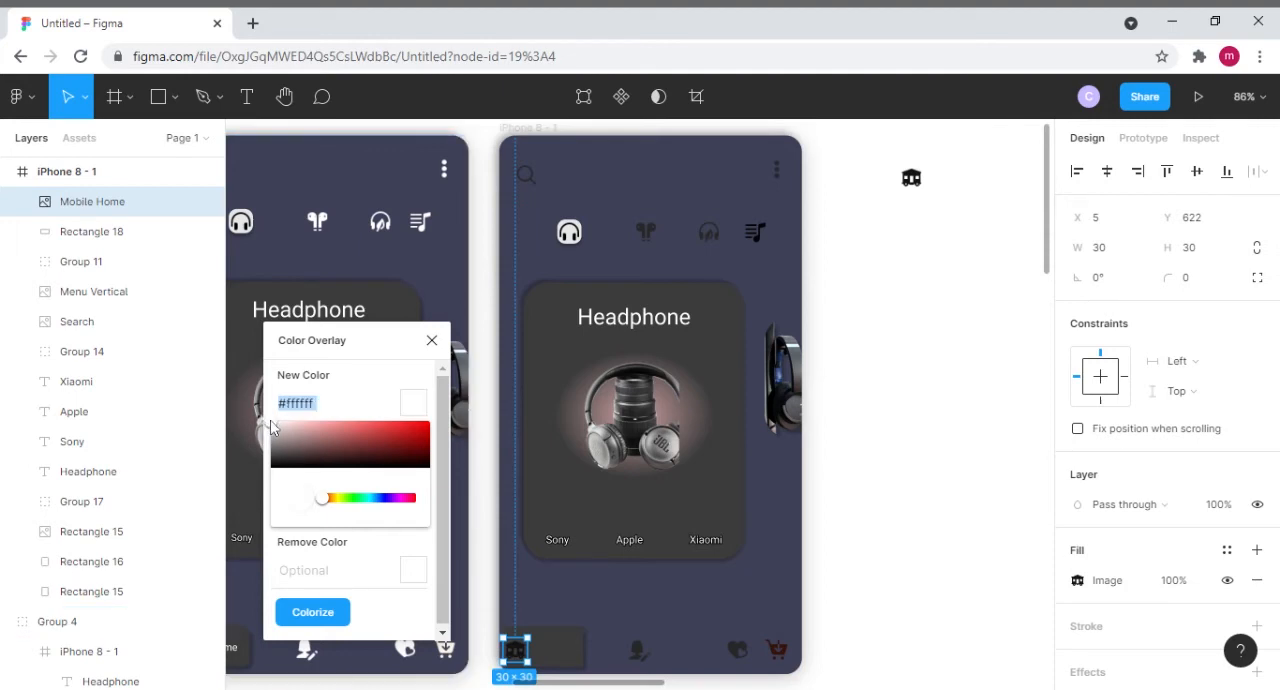
left_click(269, 424)
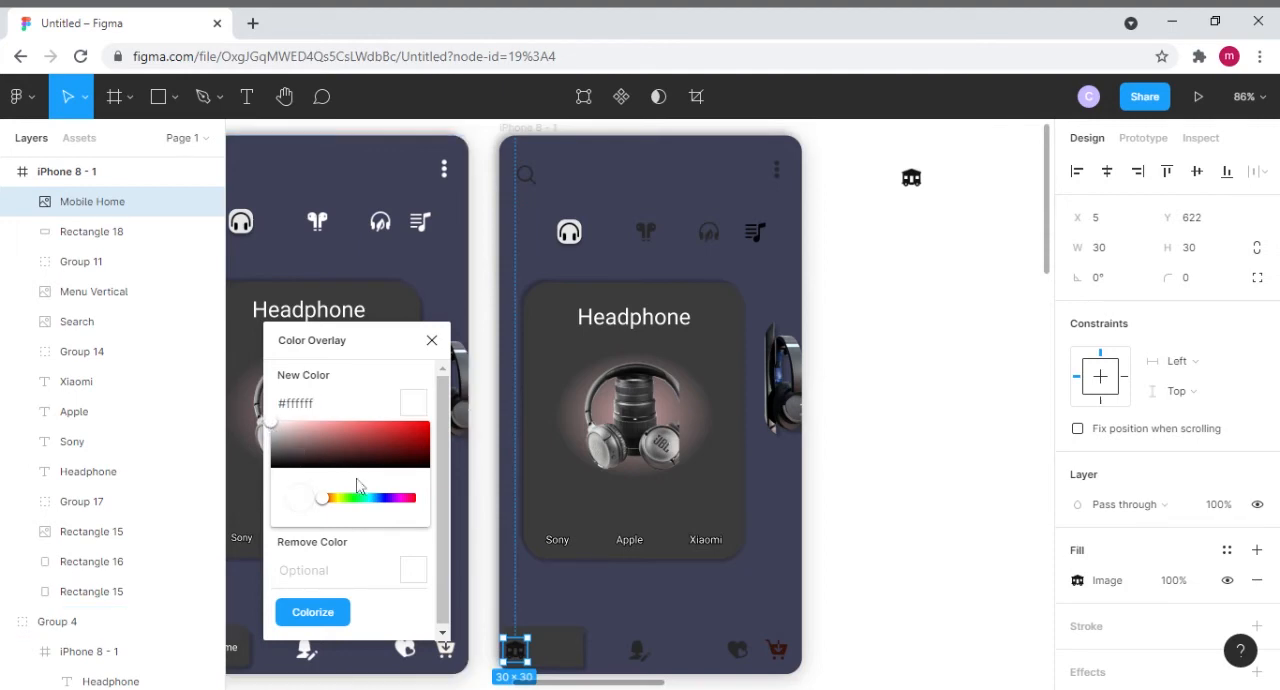
left_click(318, 617)
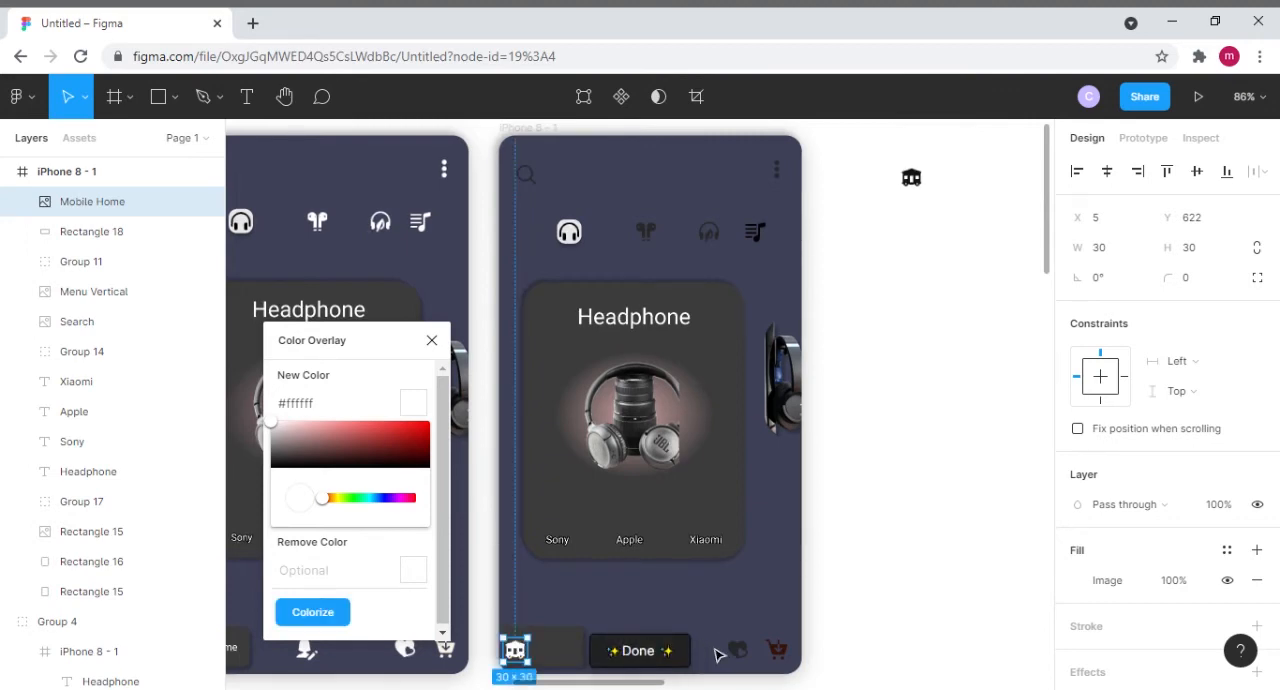
- Ungroup the second frame's lower navigation icons and colorize the edit profile, heart and cart icons with #ffffff
left_click(646, 657)
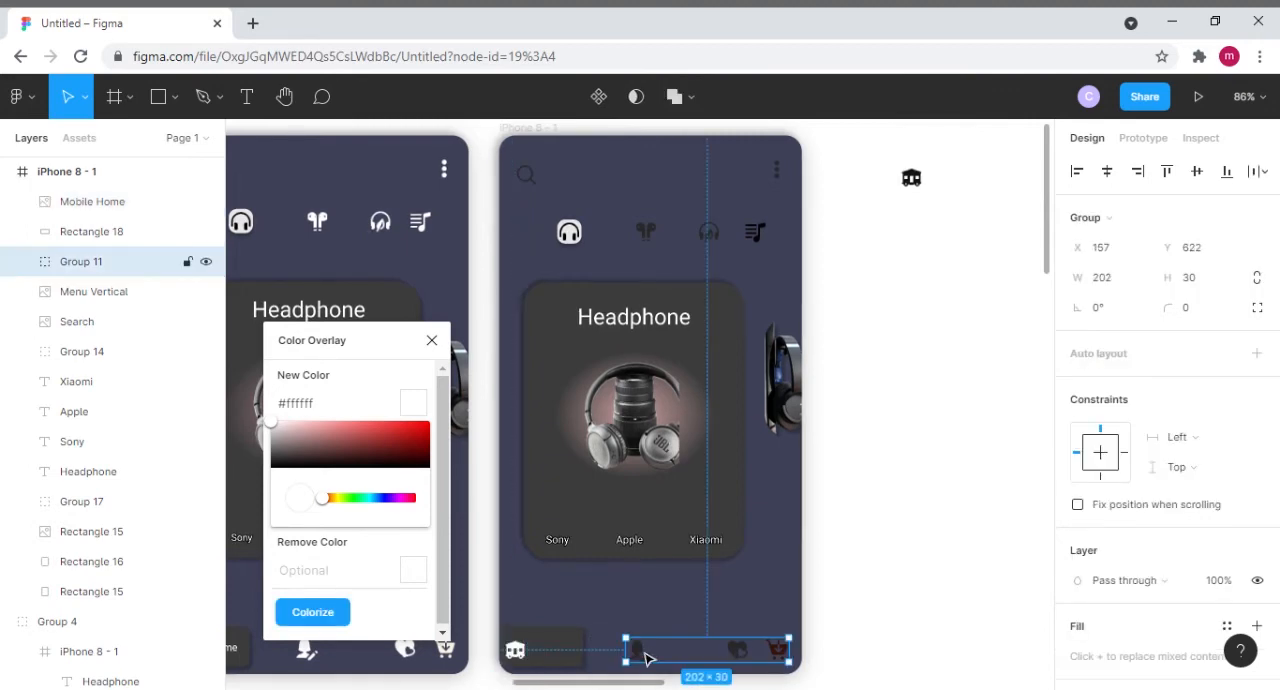
right_click(646, 657)
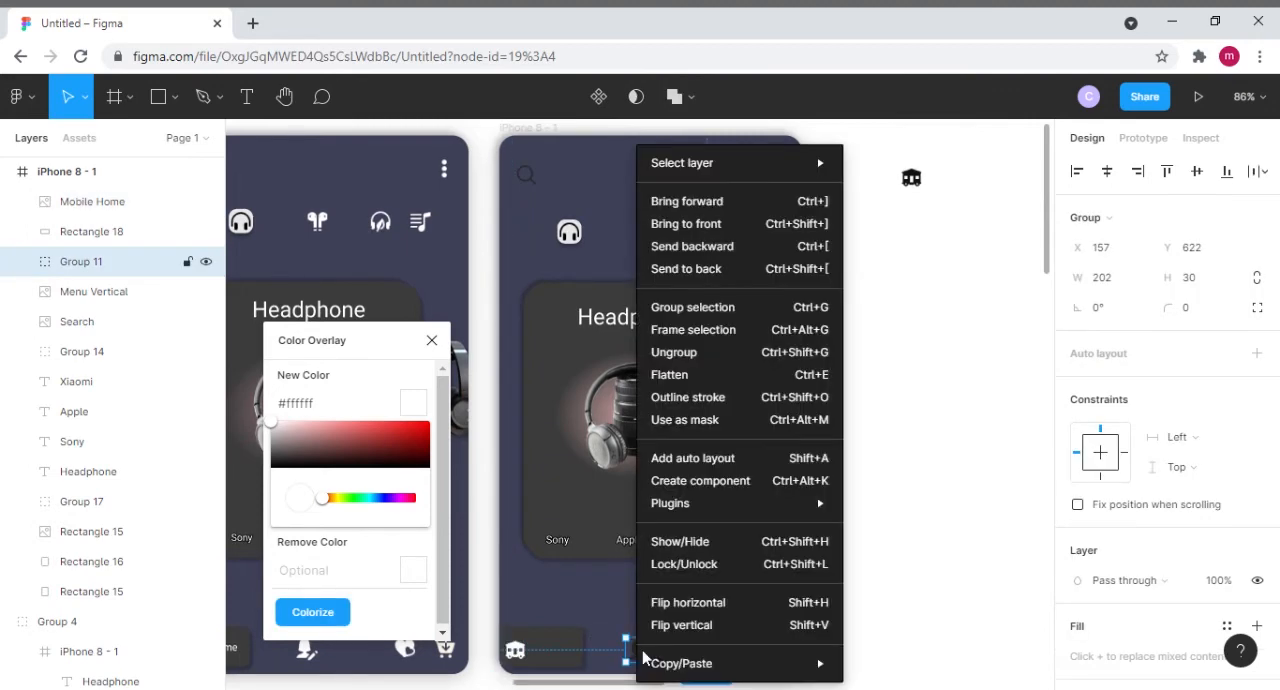
left_click(681, 354)
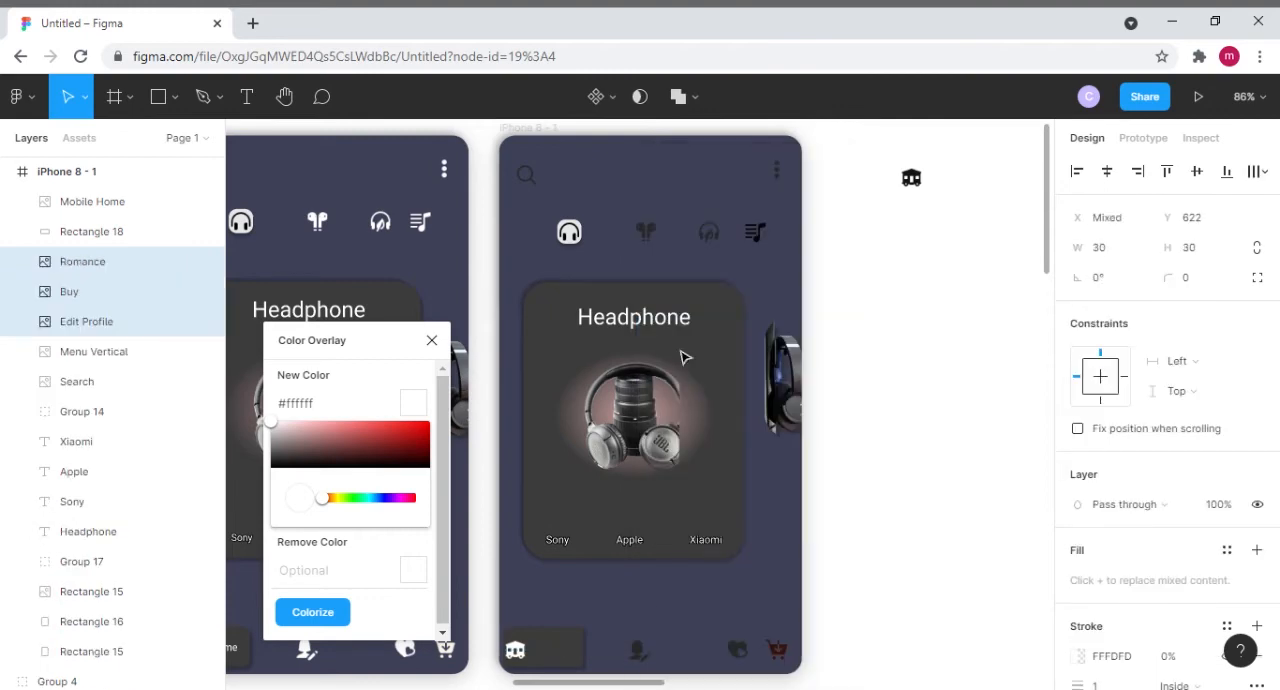
left_click(637, 657)
left_click(314, 613)
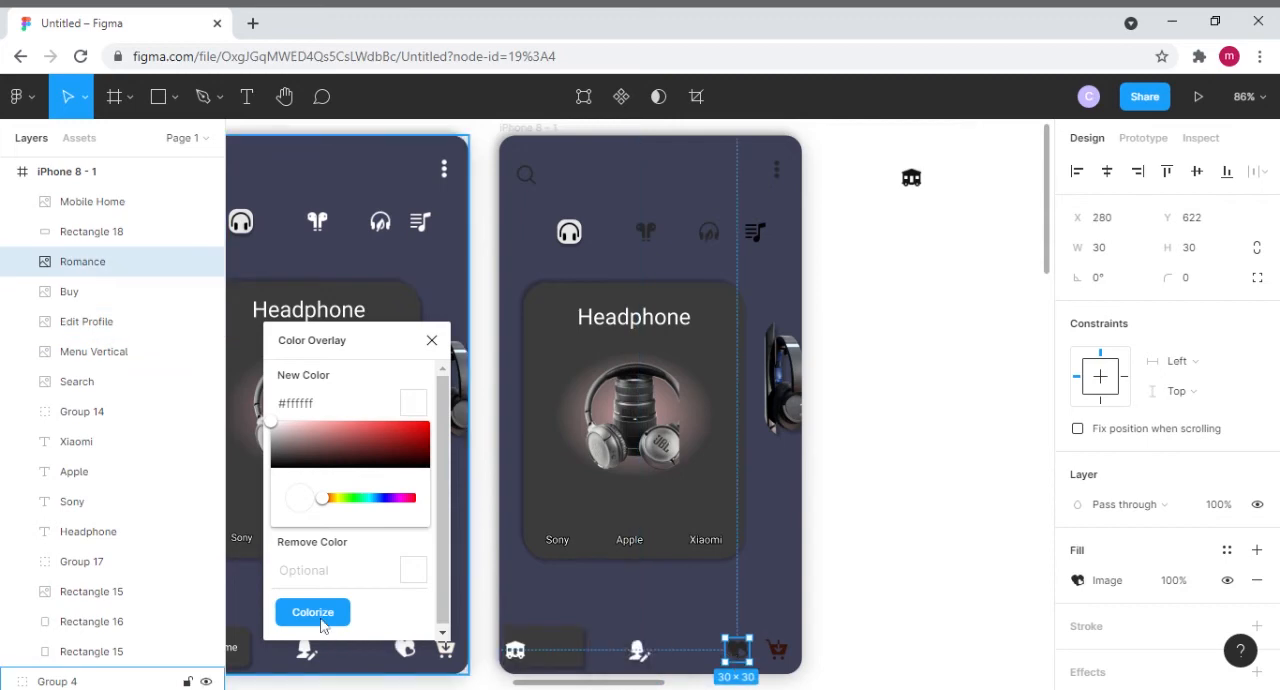
left_click(322, 625)
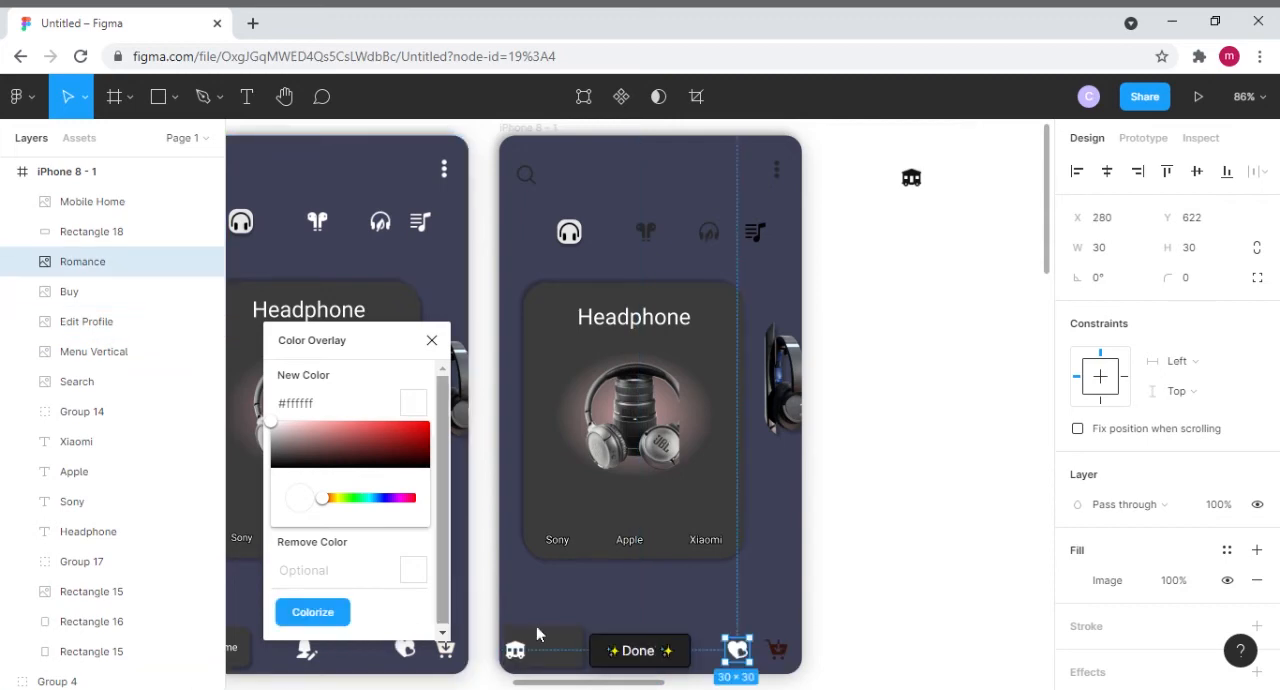
left_click(782, 648)
left_click(325, 621)
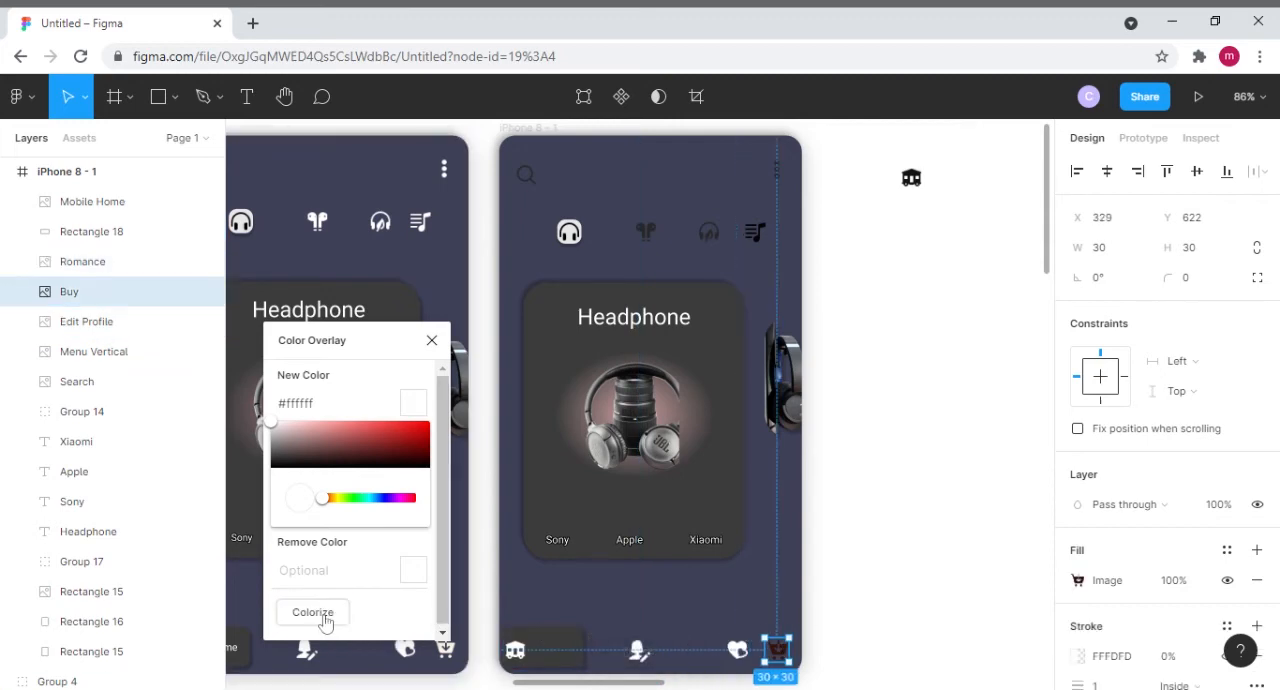
- Colorize the Earbud Headphones, Easy Listening and Playlist icons above the second frame's card with #ffffff
double_click(650, 236)
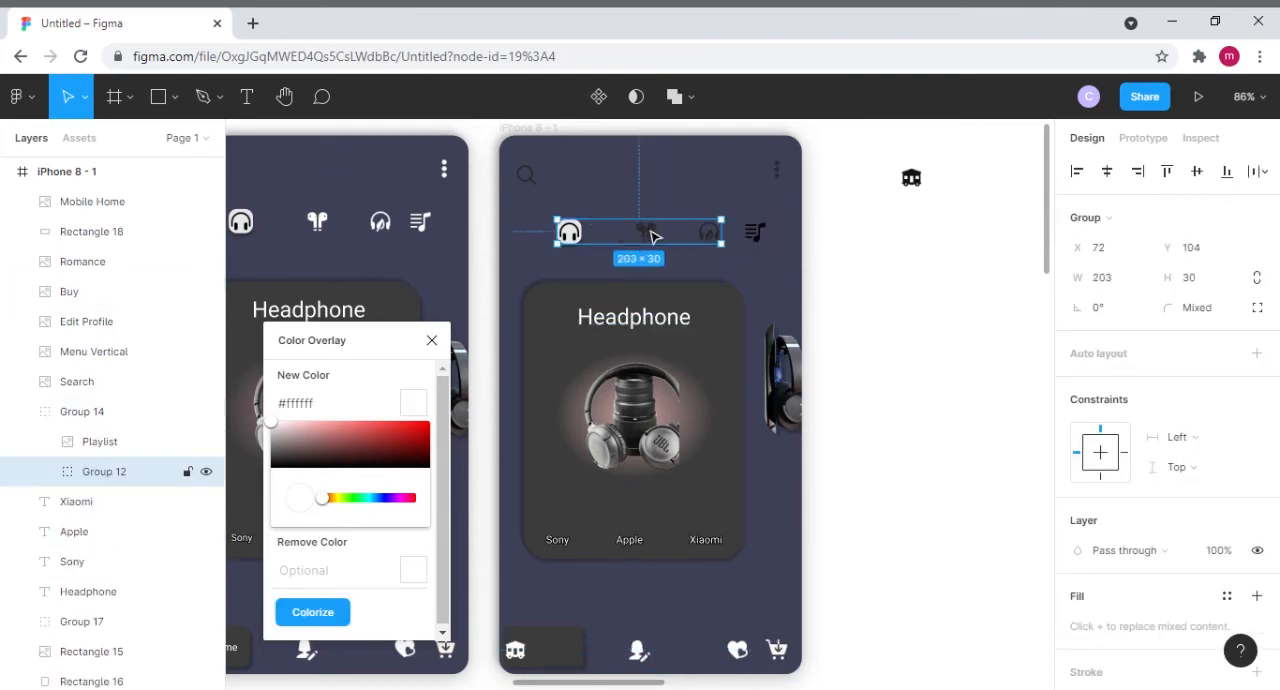
double_click(650, 236)
left_click(326, 611)
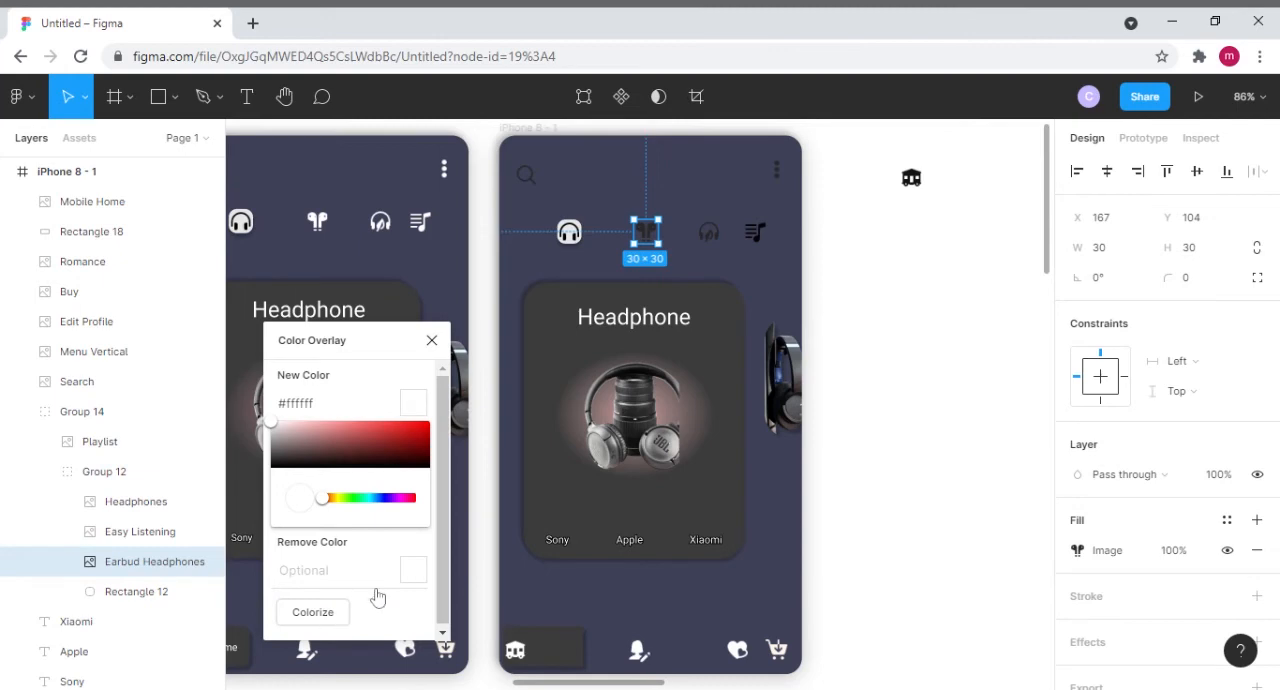
double_click(708, 232)
left_click(336, 612)
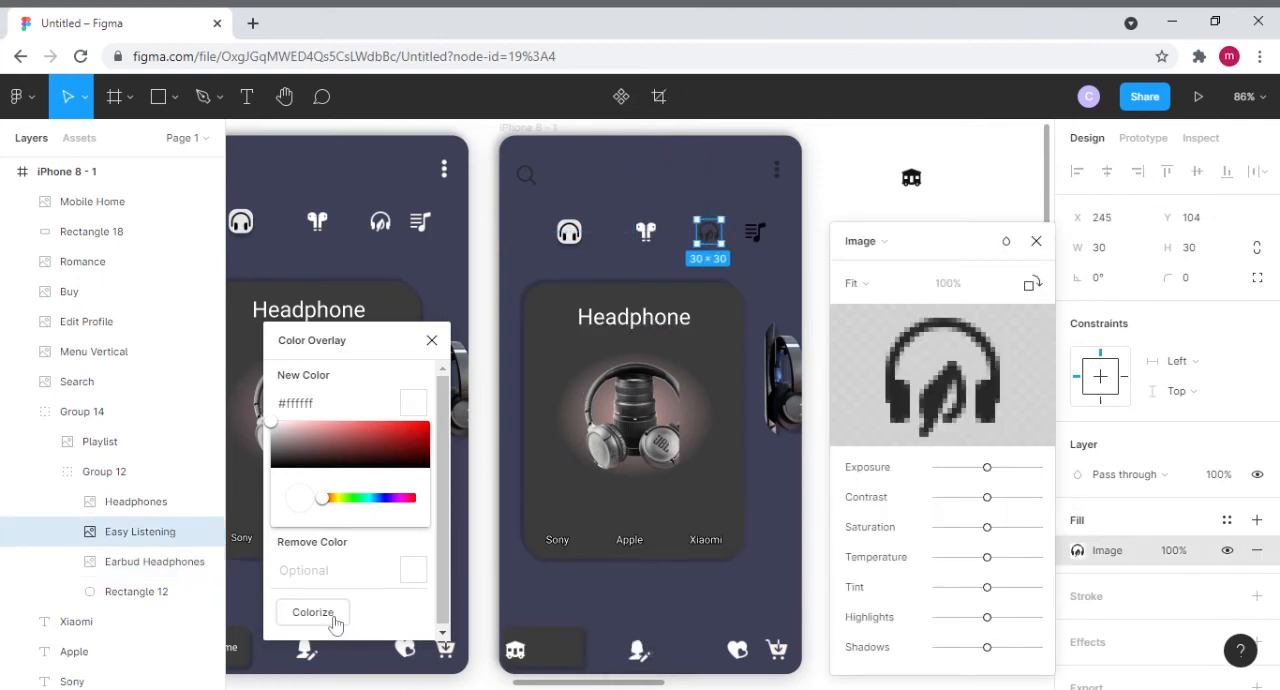
left_click(760, 238)
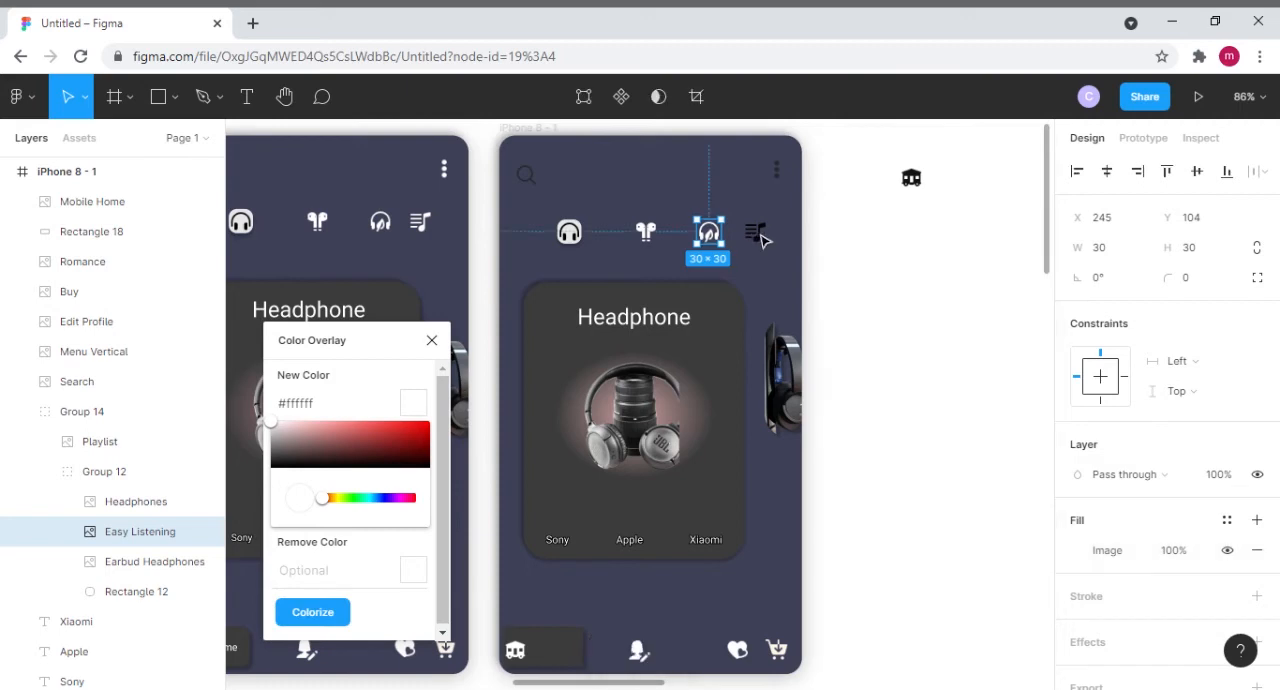
left_click(758, 236)
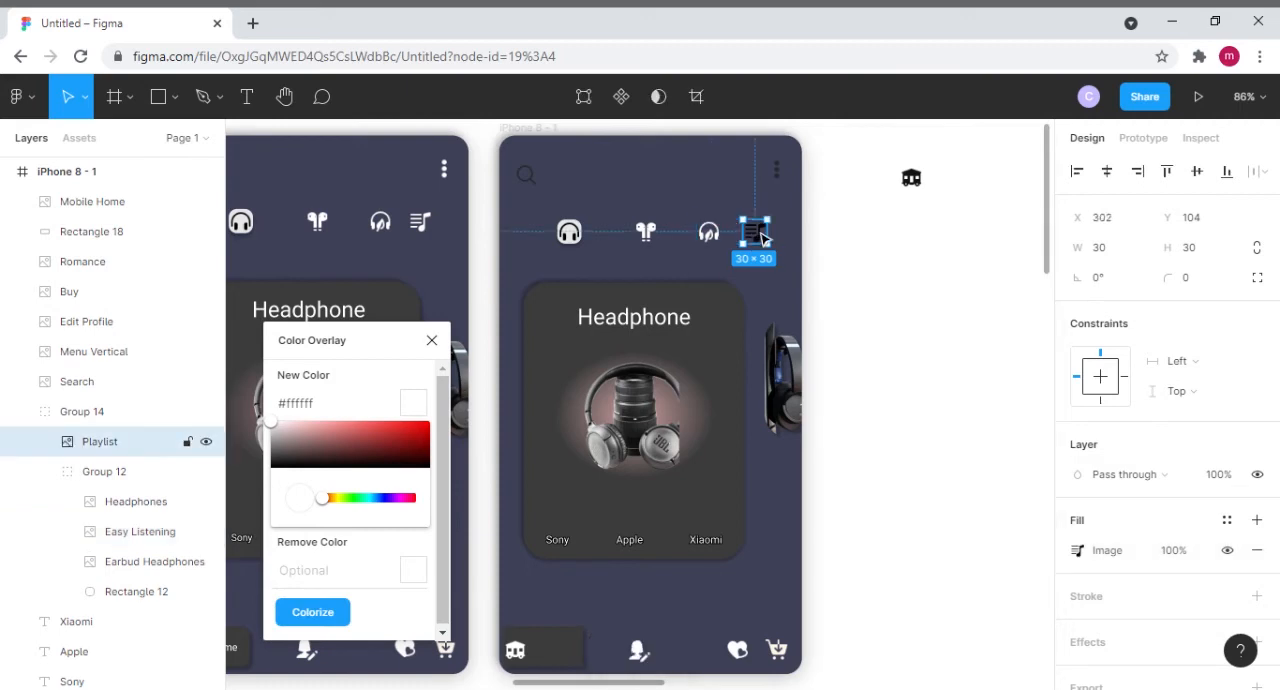
left_click(336, 613)
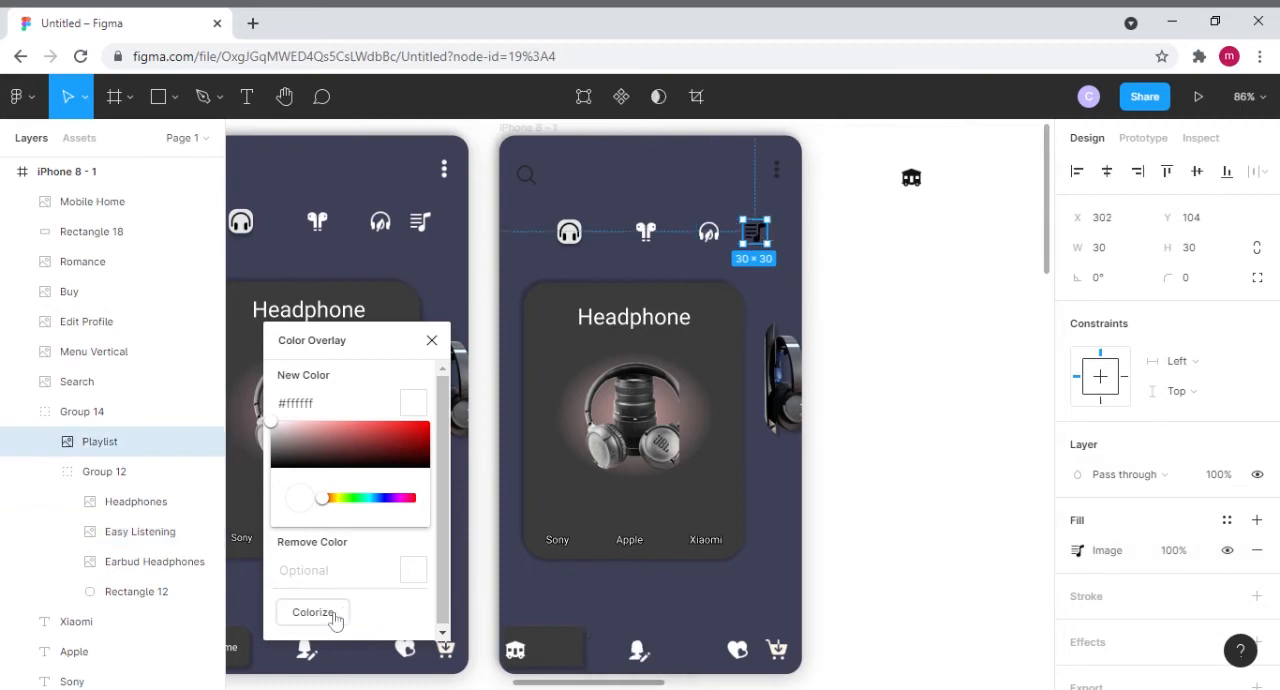
- Colorize the second frame's Menu Vertical and Search header icons with #ffffff and close the Color Overlay plugin
left_click(783, 174)
left_click(313, 612)
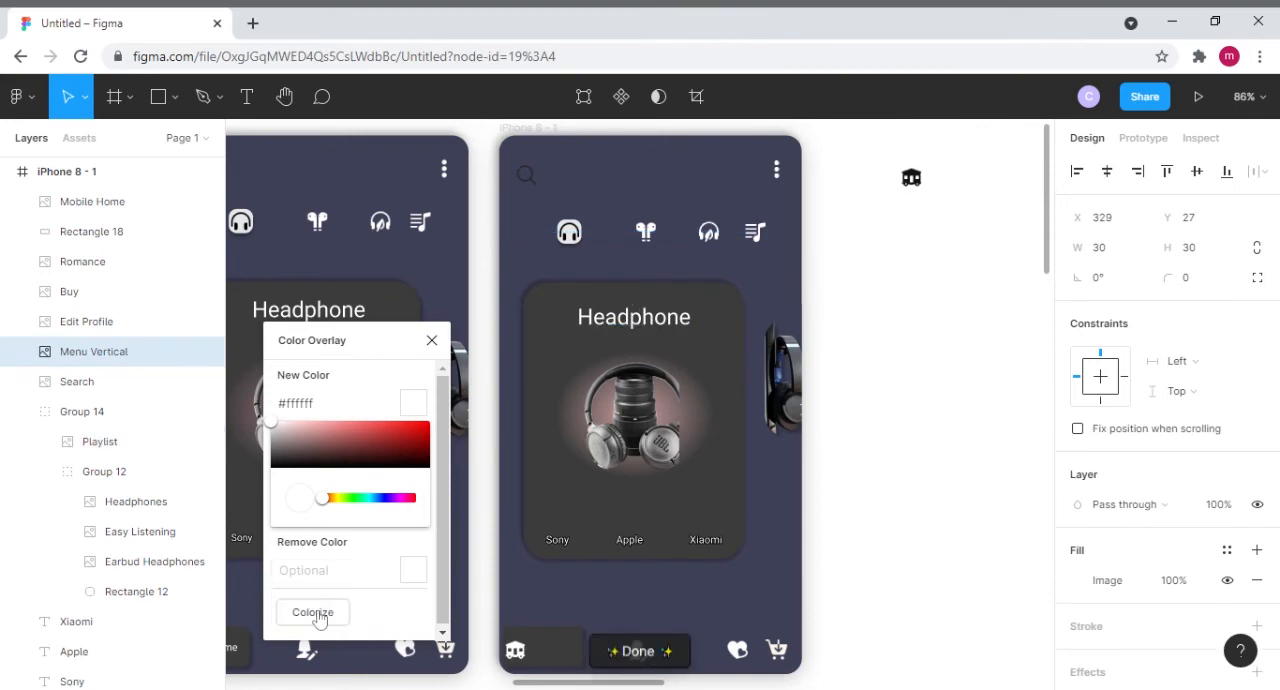
left_click(525, 176)
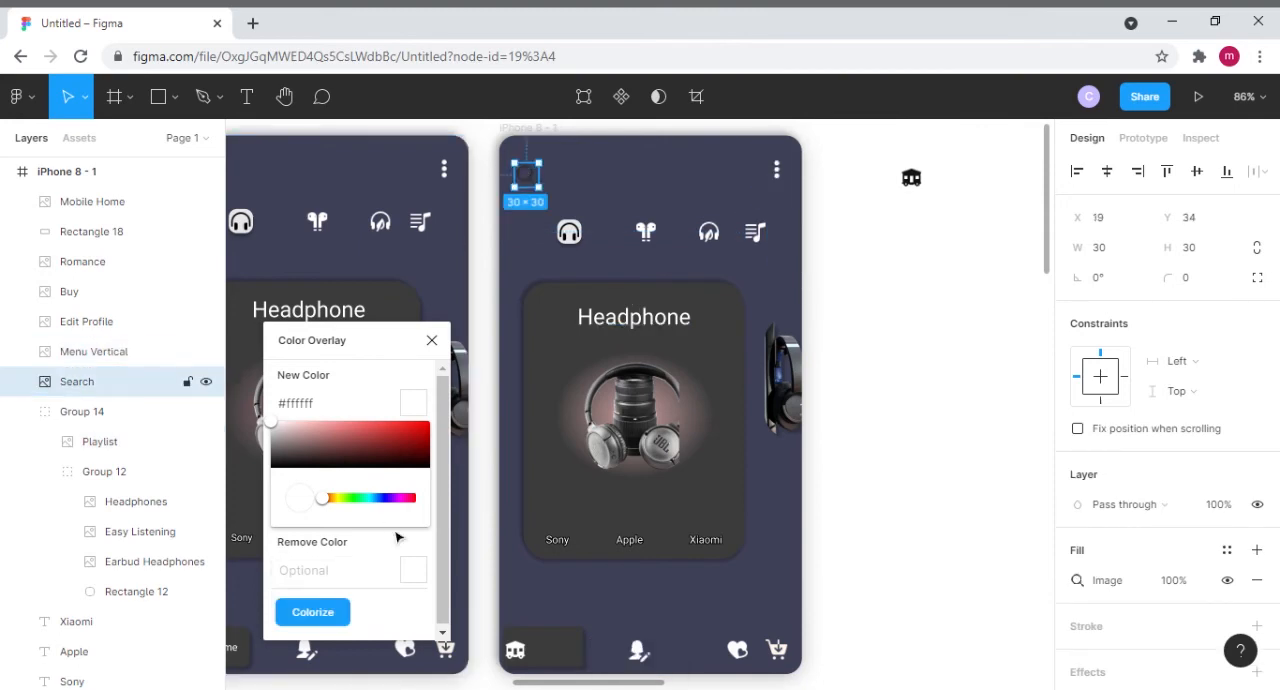
left_click(330, 613)
left_click(432, 343)
left_click(718, 180)
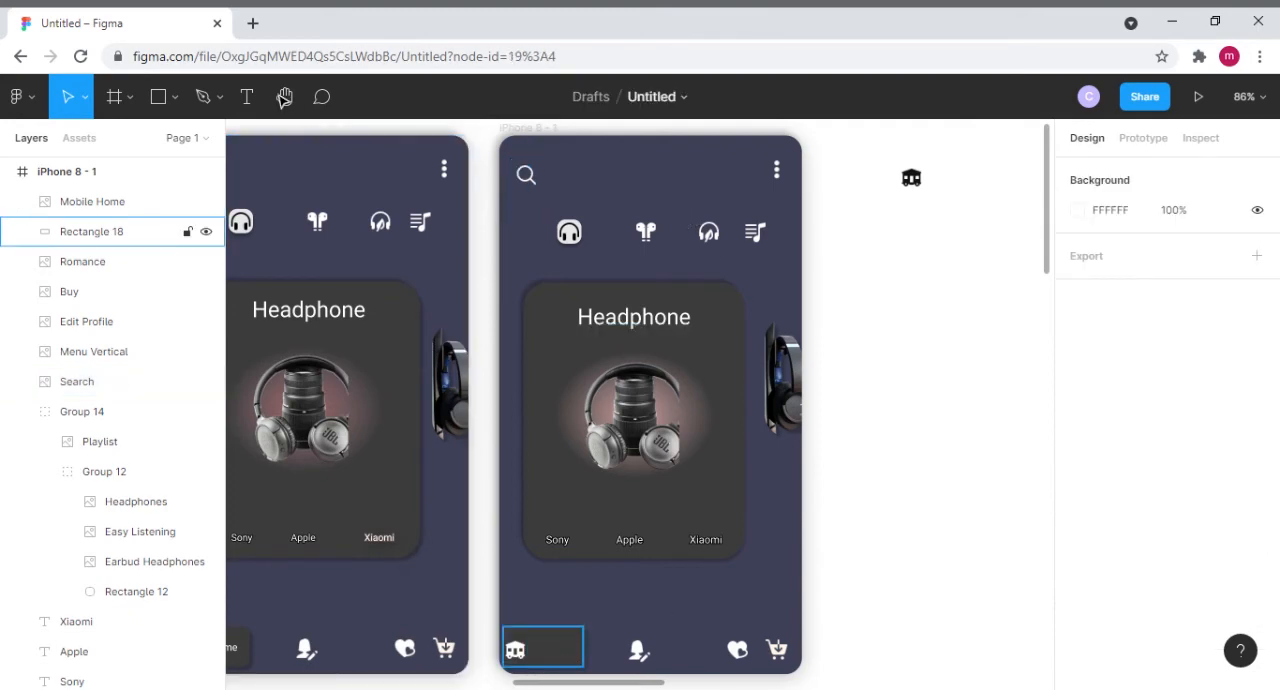
- Add the text "Home" beside the home icon on the second frame's lower navigation rectangle
left_click(255, 97)
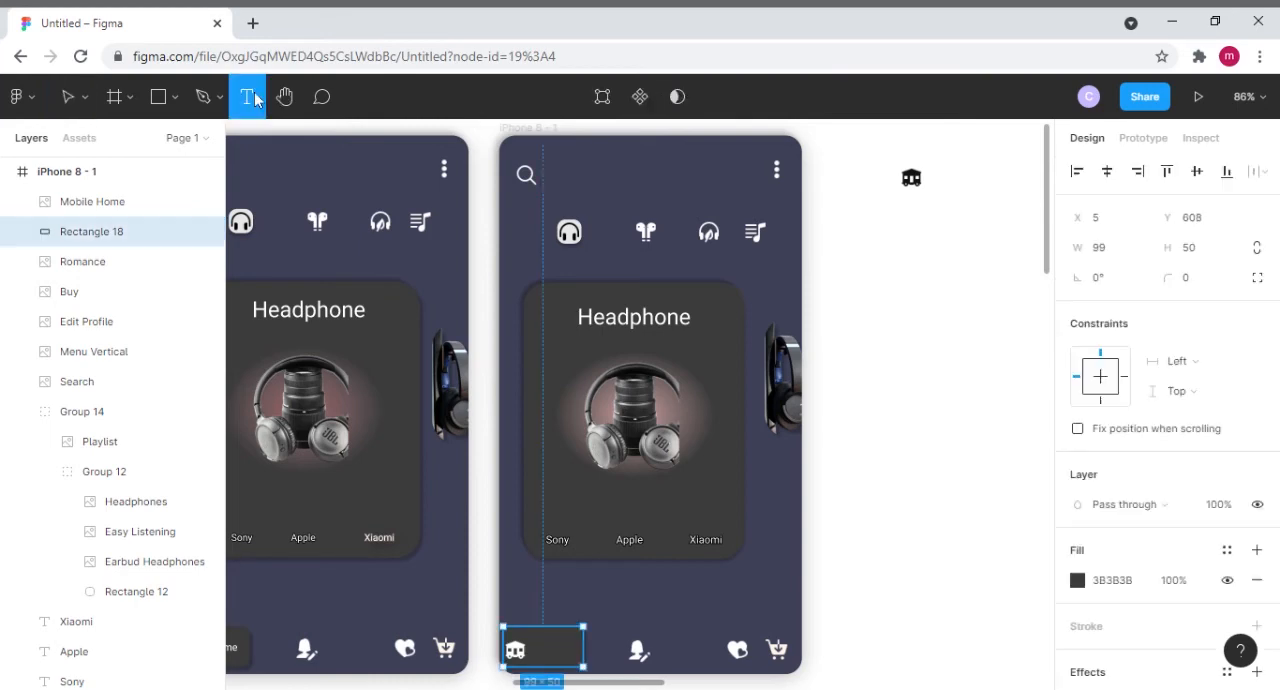
left_click(547, 650)
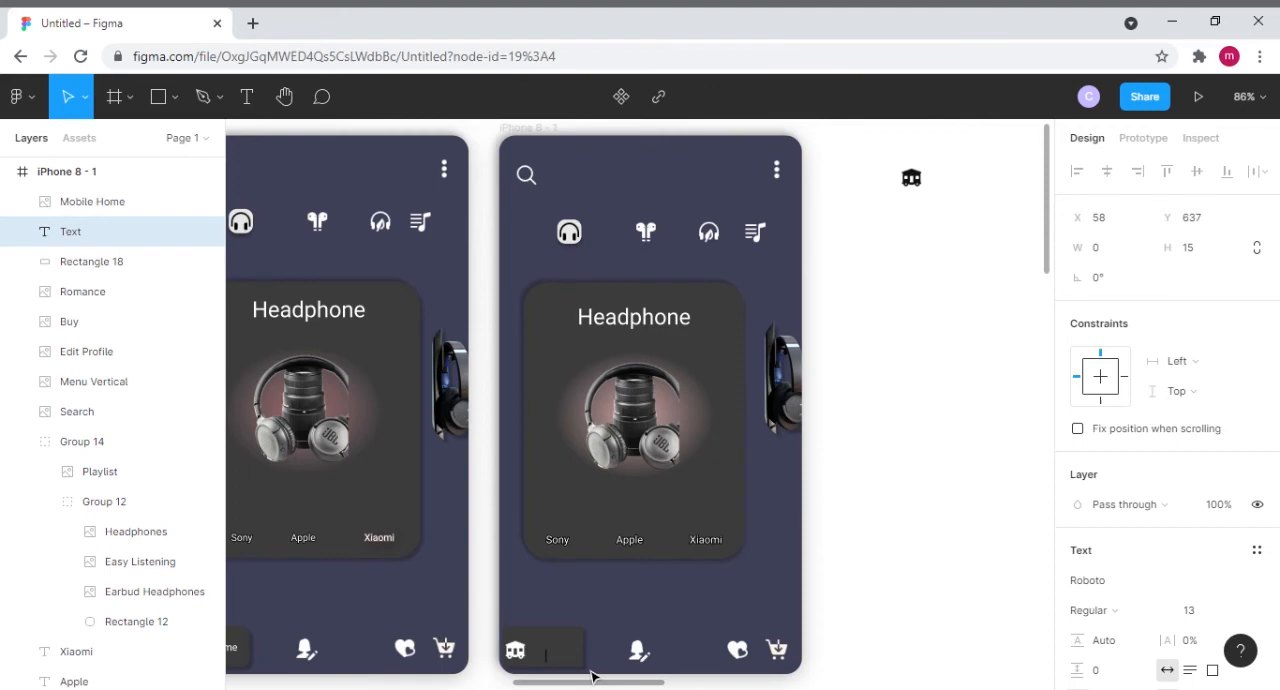
type("Home")
scroll(1110, 615, "down", 2)
scroll(1110, 615, "down", 1)
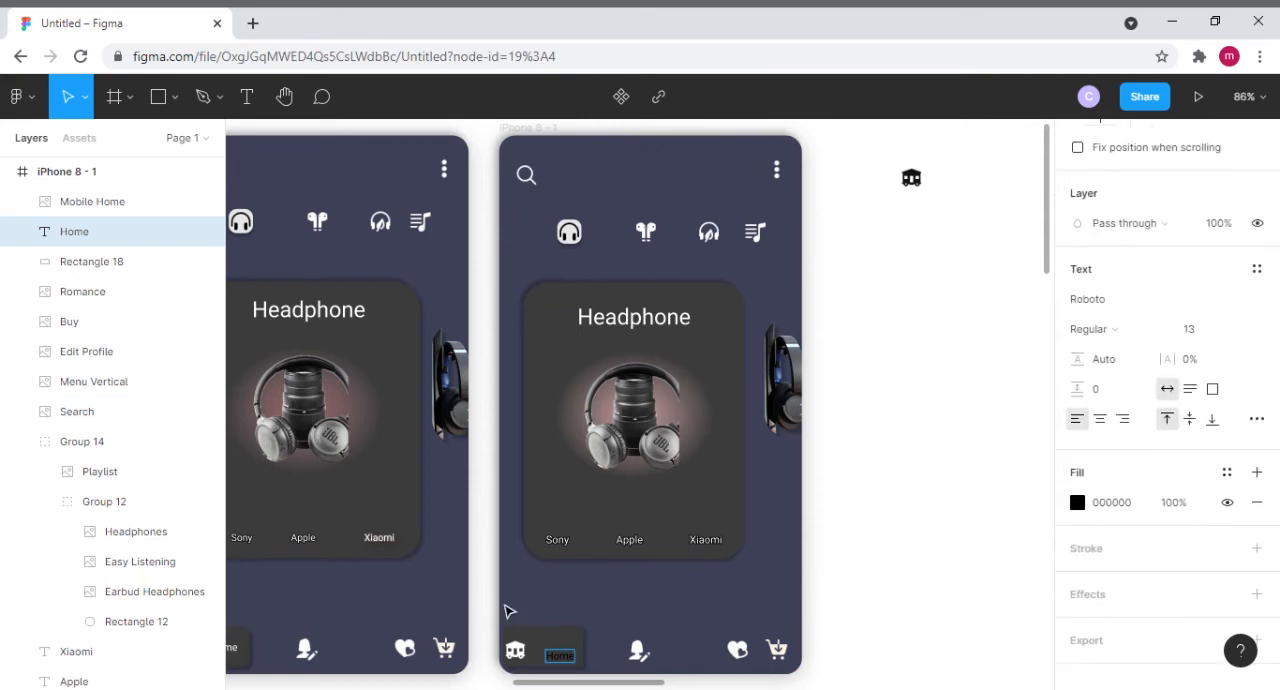
key("Escape")
- Set the fill of the second frame's Home label to solid FFFFFF
scroll(1213, 614, "down", 1)
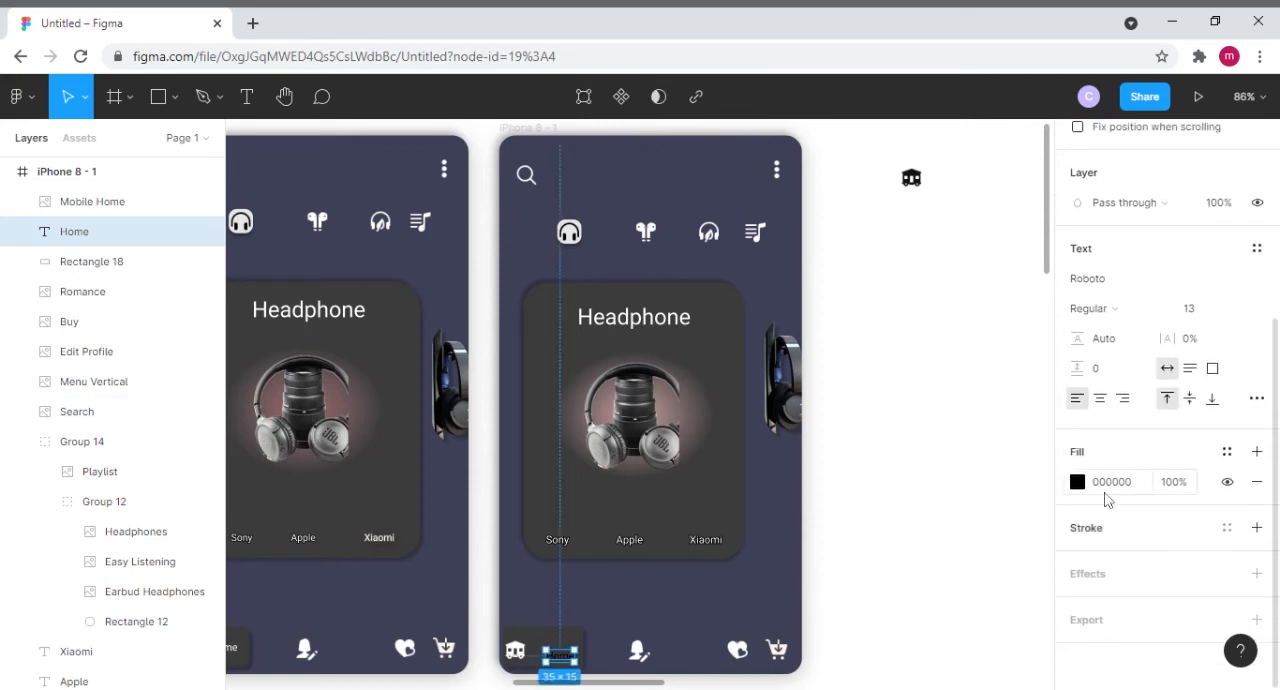
left_click(1077, 481)
left_click(856, 230)
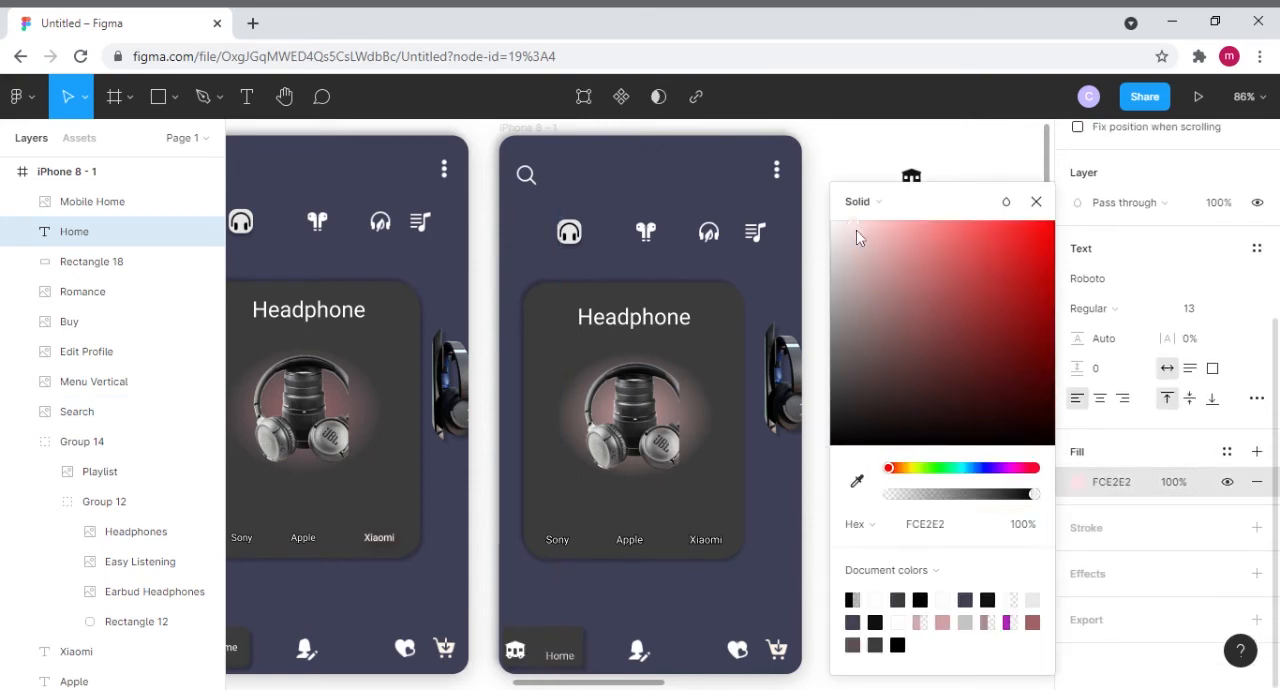
left_click_drag(854, 228, 815, 230)
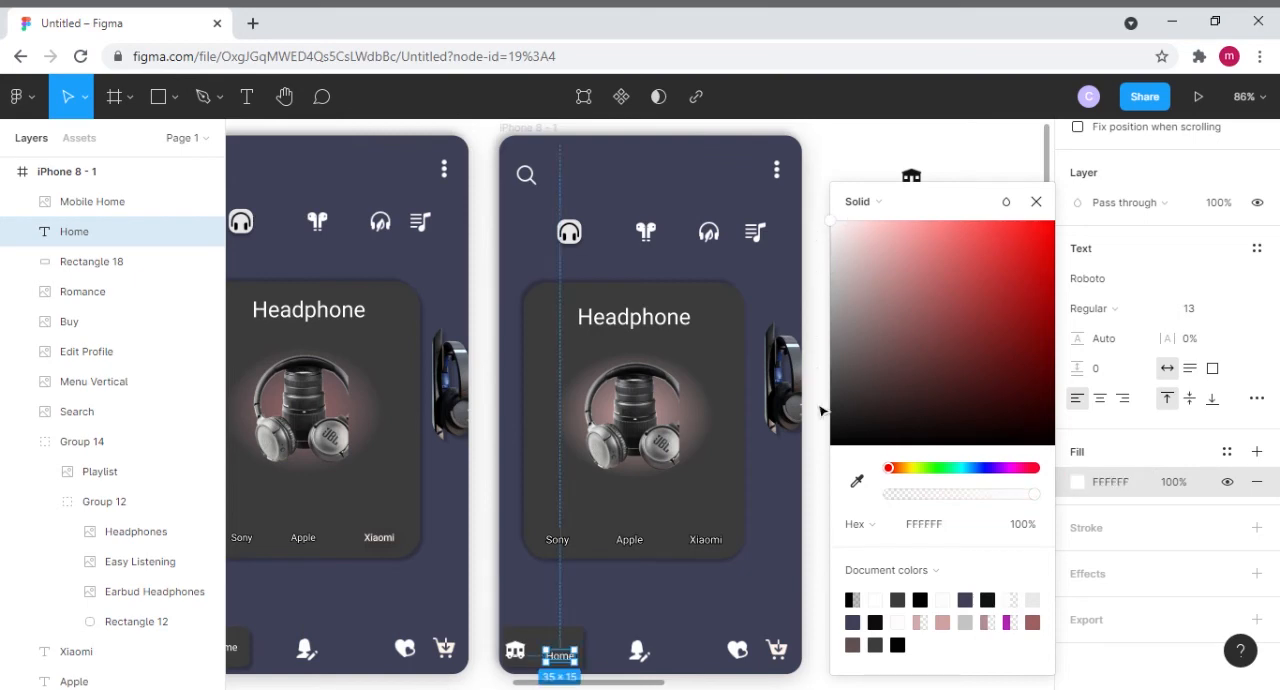
left_click(834, 155)
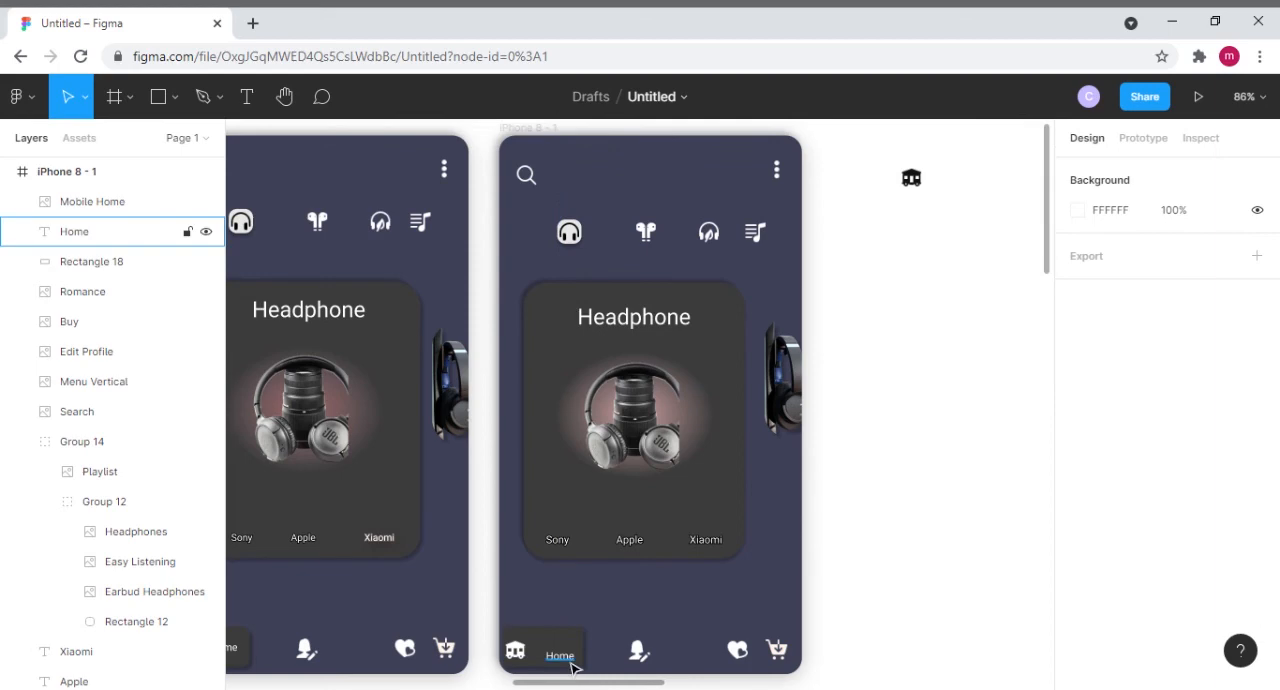
- Move the Home label closer to the home icon in the second frame, to X 49, Y 630
scroll(598, 637, "down", 1)
scroll(598, 637, "down", 3)
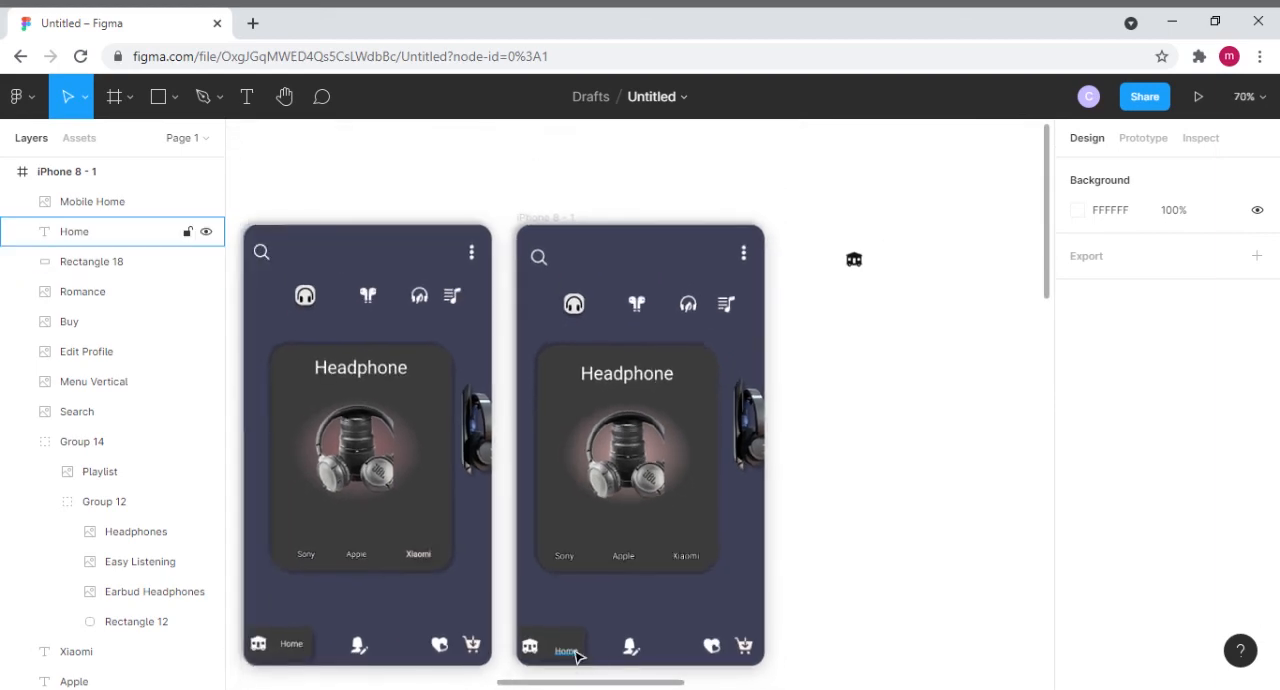
left_click(568, 652)
left_click_drag(573, 654, 572, 651)
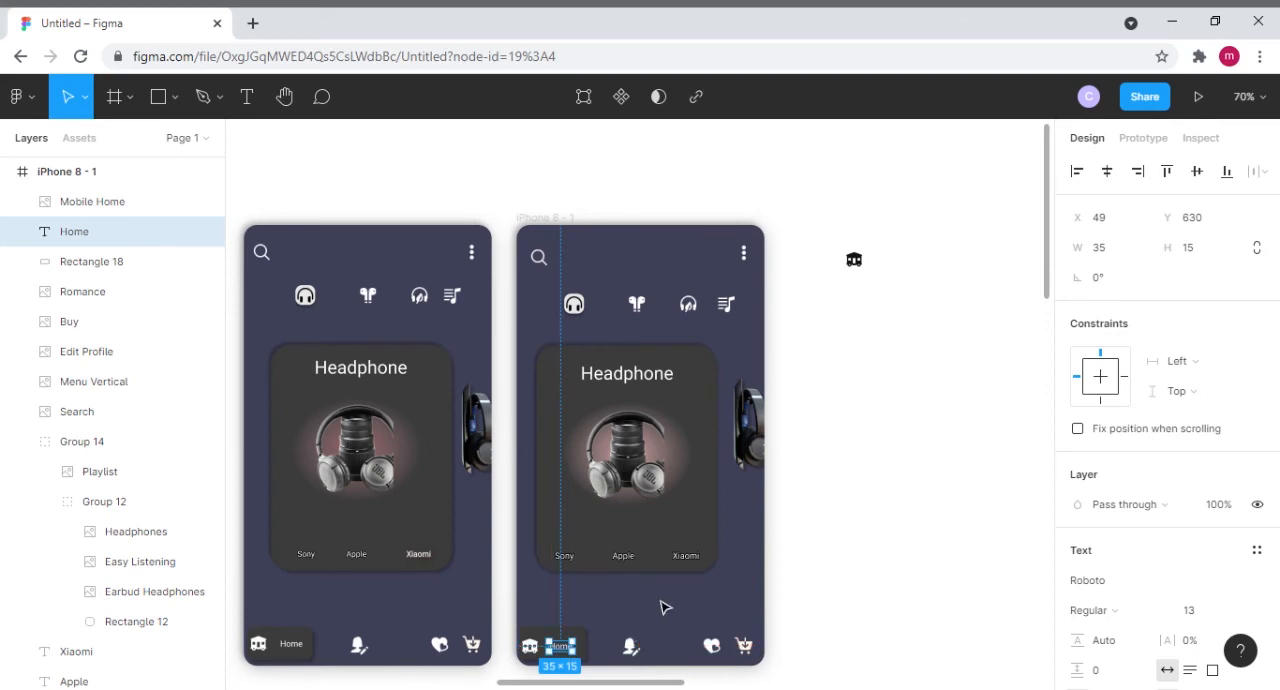
left_click(826, 597)
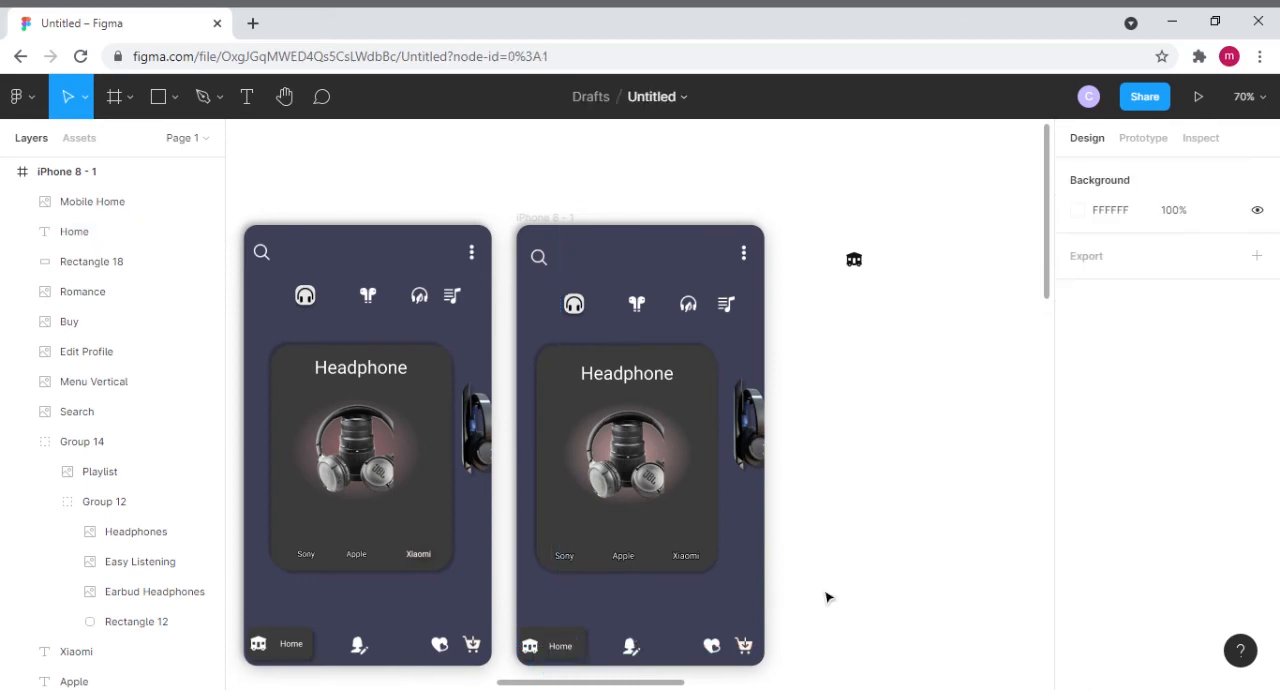
- Nudge the second frame's Home label slightly away from the home icon
scroll(839, 605, "up", 2)
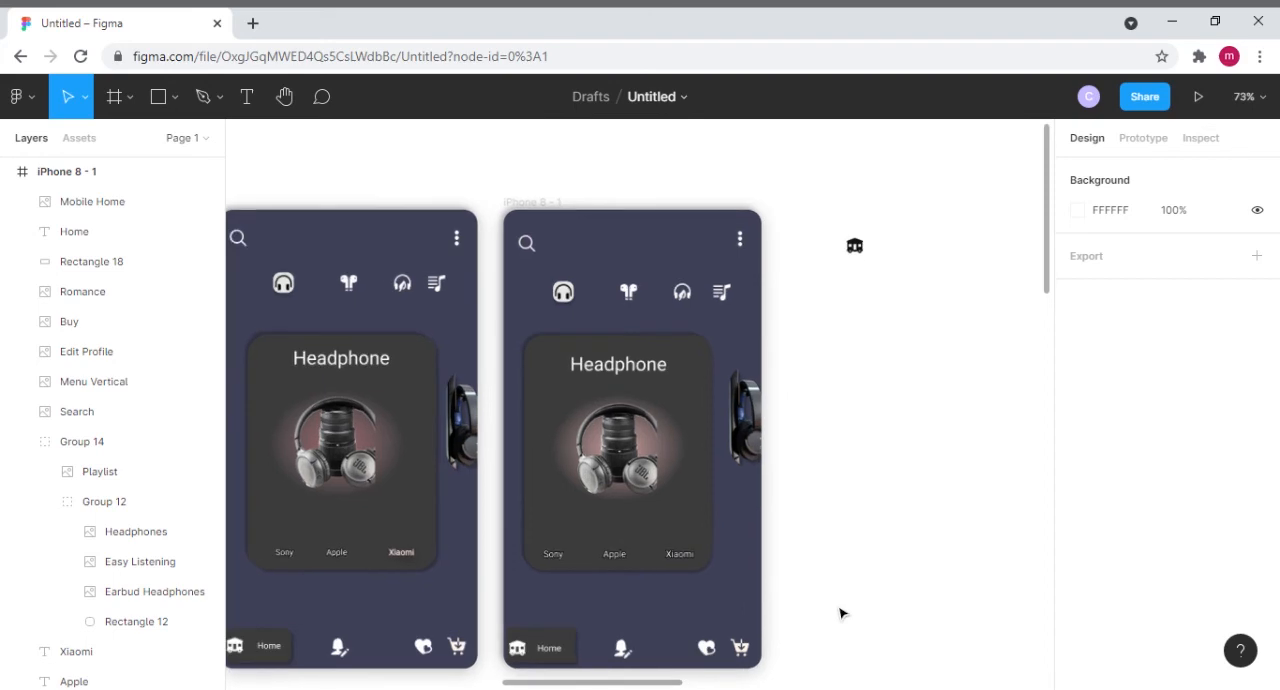
left_click(543, 651)
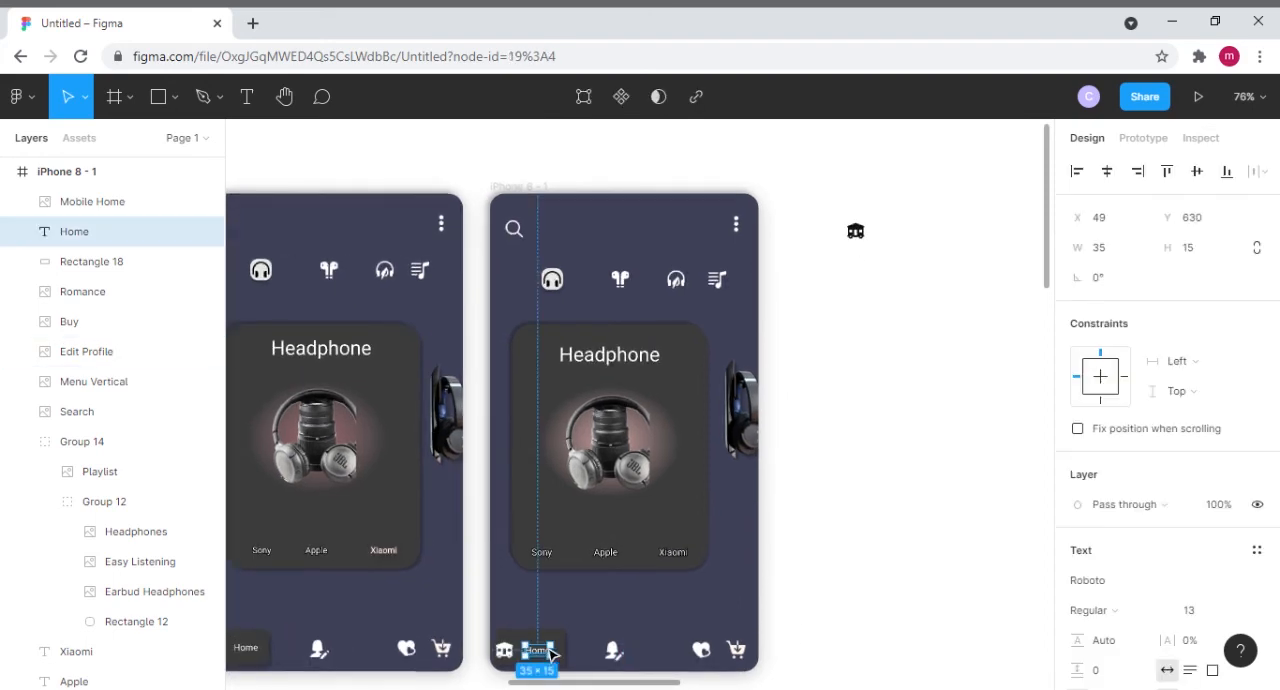
left_click_drag(548, 656, 552, 655)
left_click(886, 566)
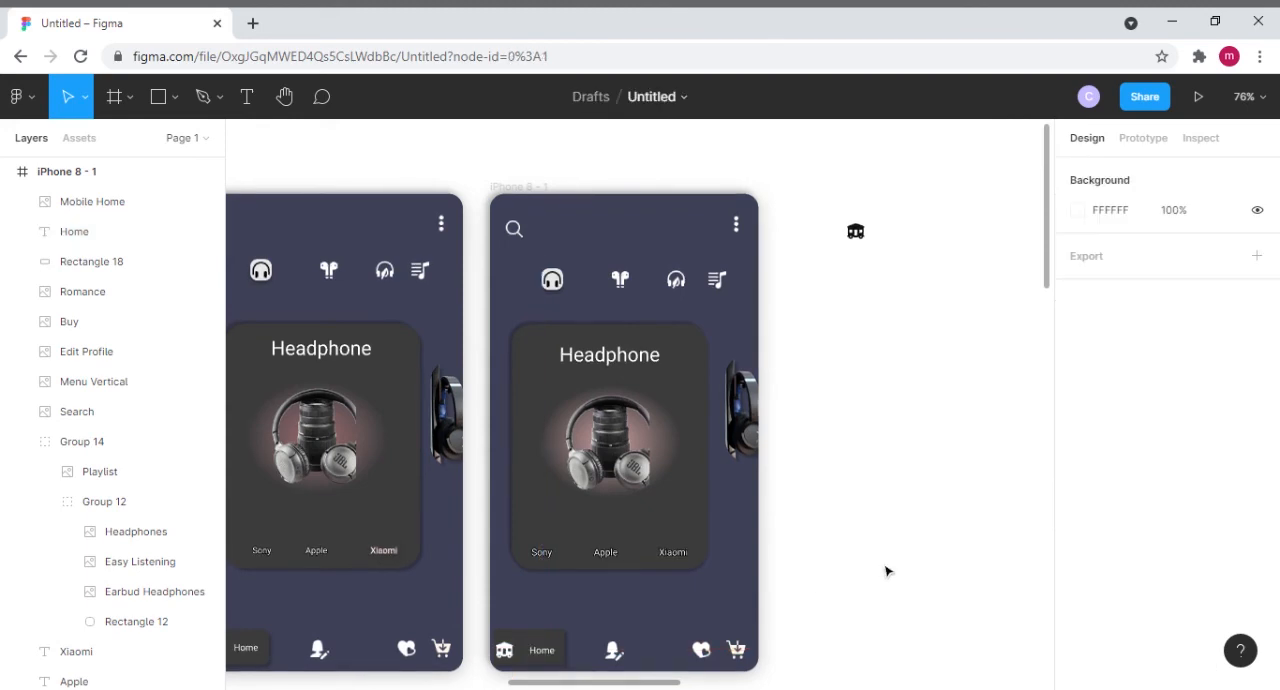
- Delete the leftover black home icon on the canvas beside the second frame
scroll(886, 566, "down", 1)
scroll(886, 566, "down", 2)
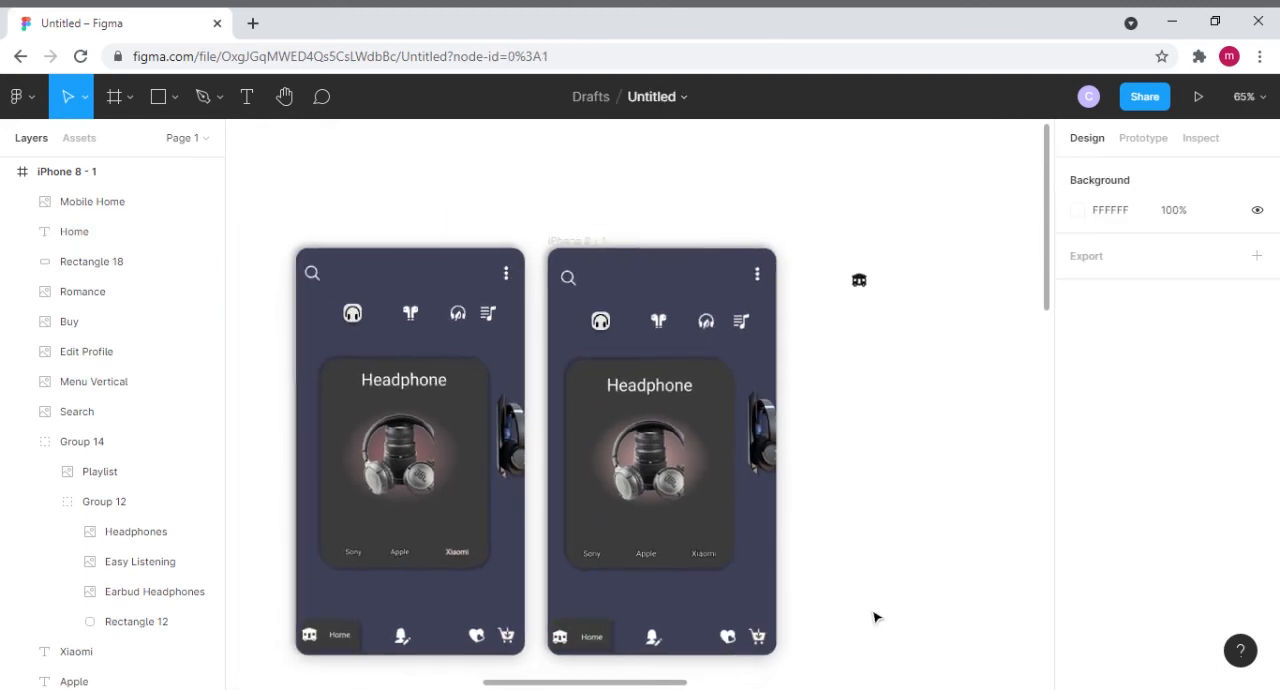
left_click(876, 290)
key("Delete")
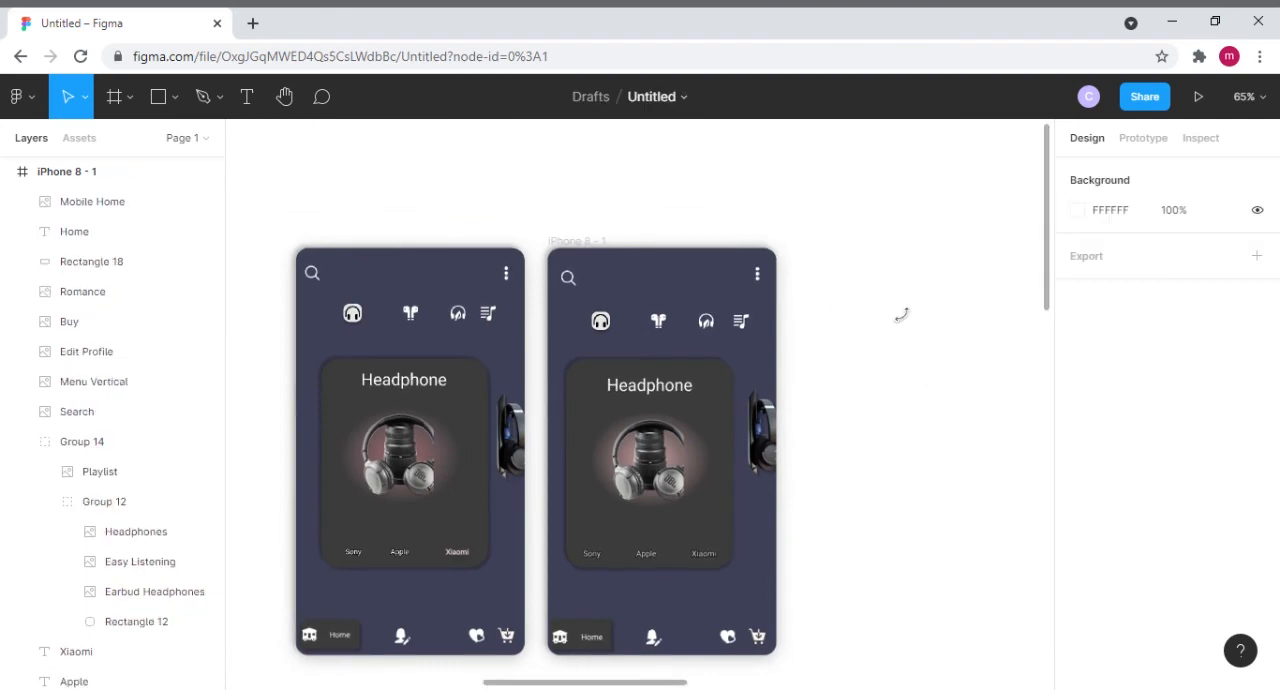
- Round the corners of Rectangle 18 behind the Home label in the second frame
scroll(893, 515, "down", 1)
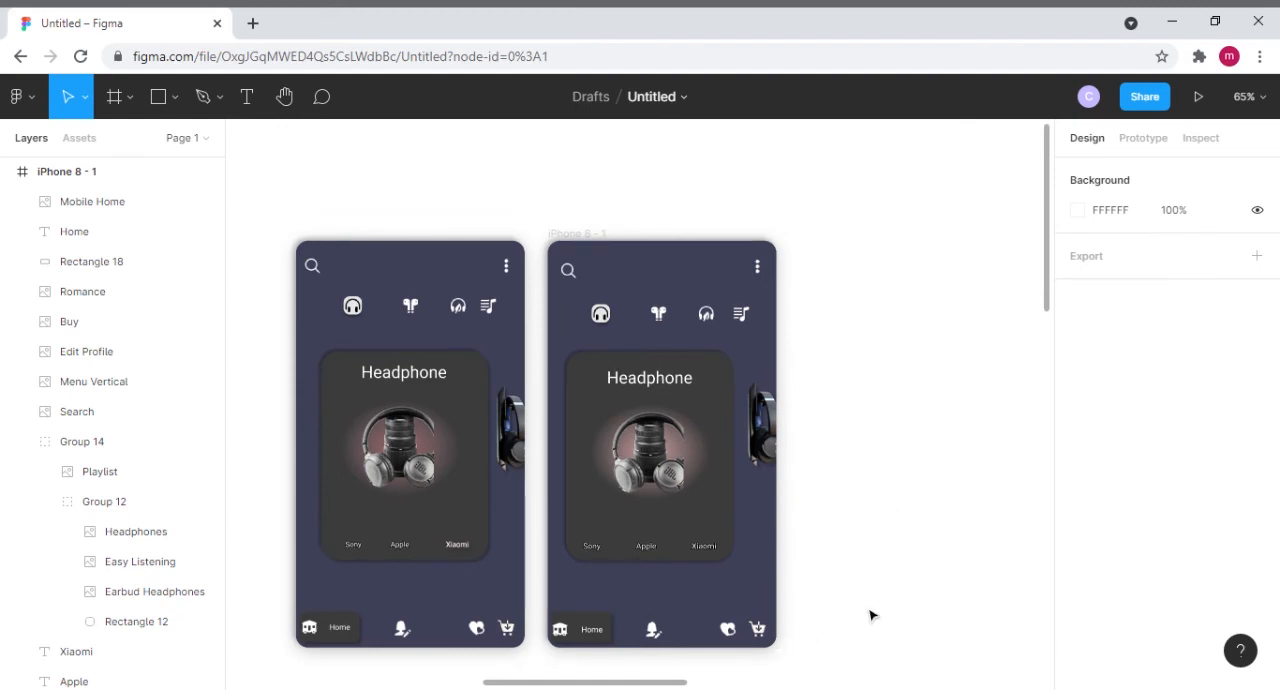
left_click(607, 627)
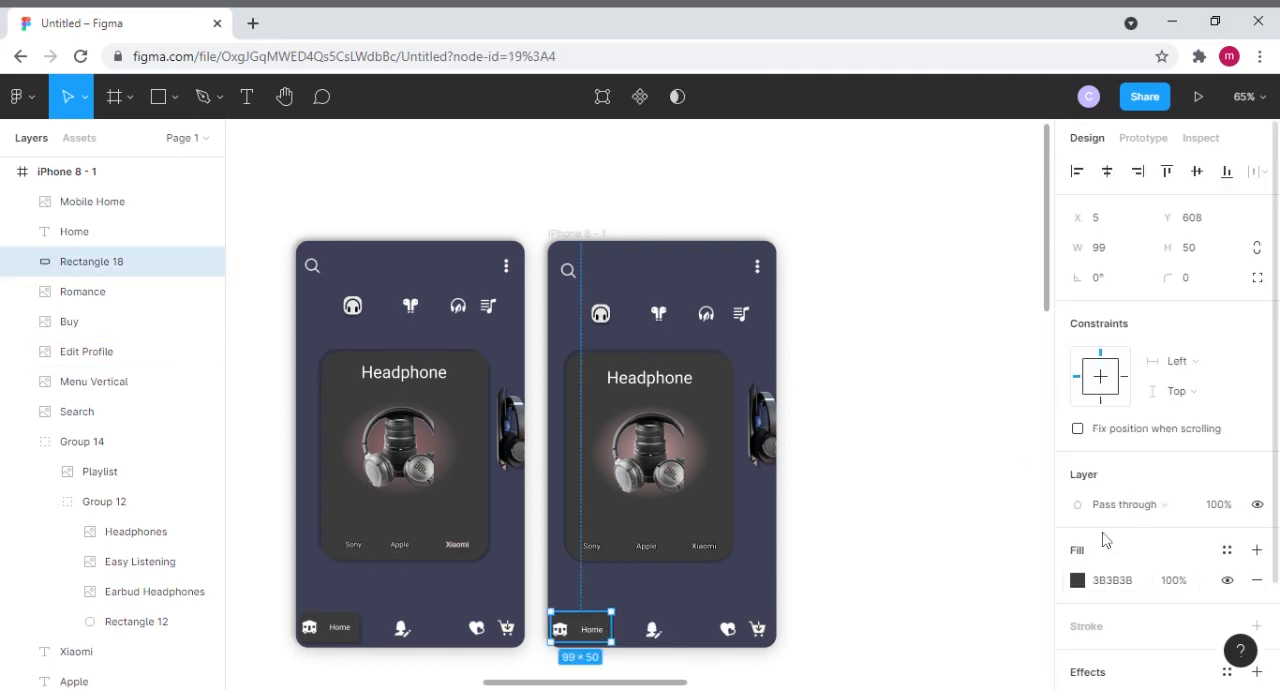
left_click(1193, 289)
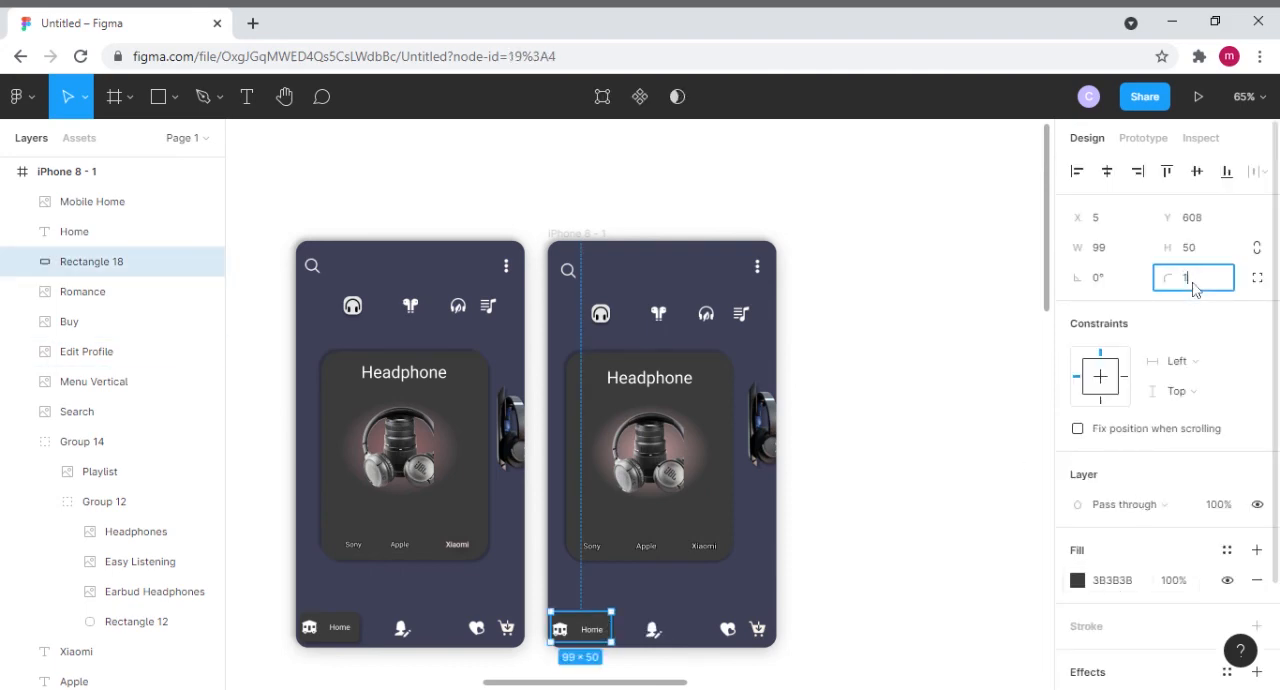
type("10")
left_click(985, 365)
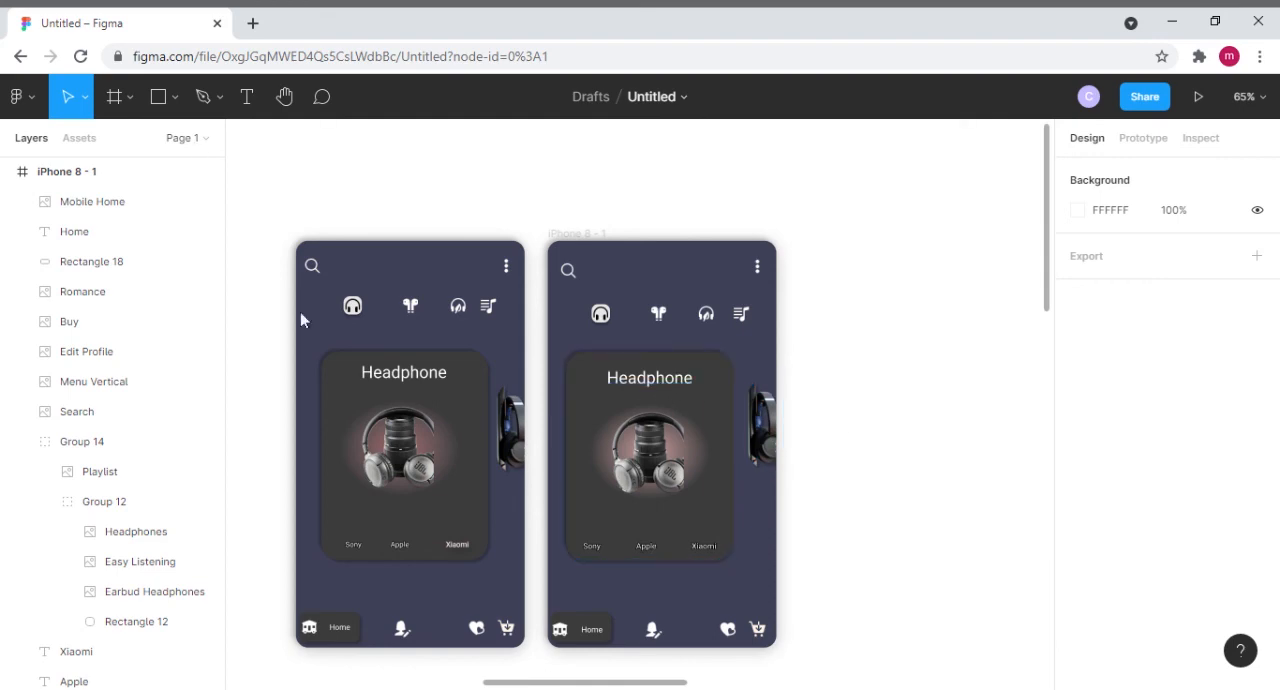
- Try to group the second frame's card rectangle with its Headphone title, and undo the grouping
left_click(714, 394)
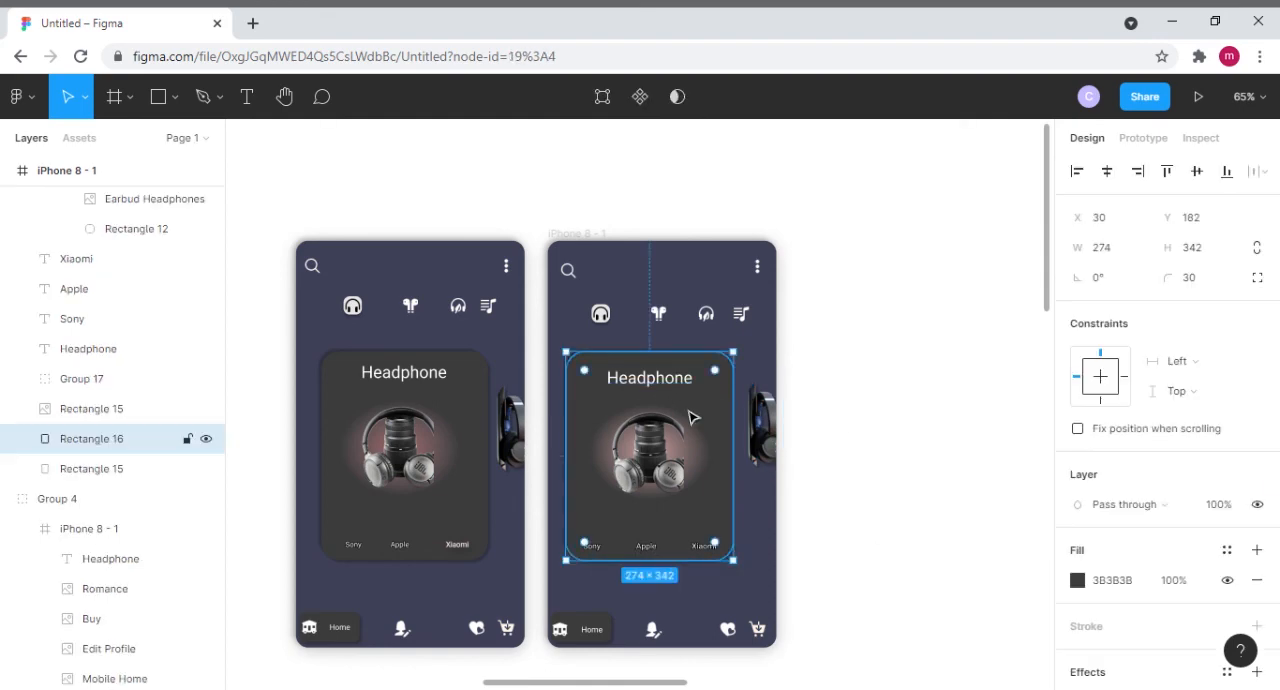
left_click(667, 391, "shift")
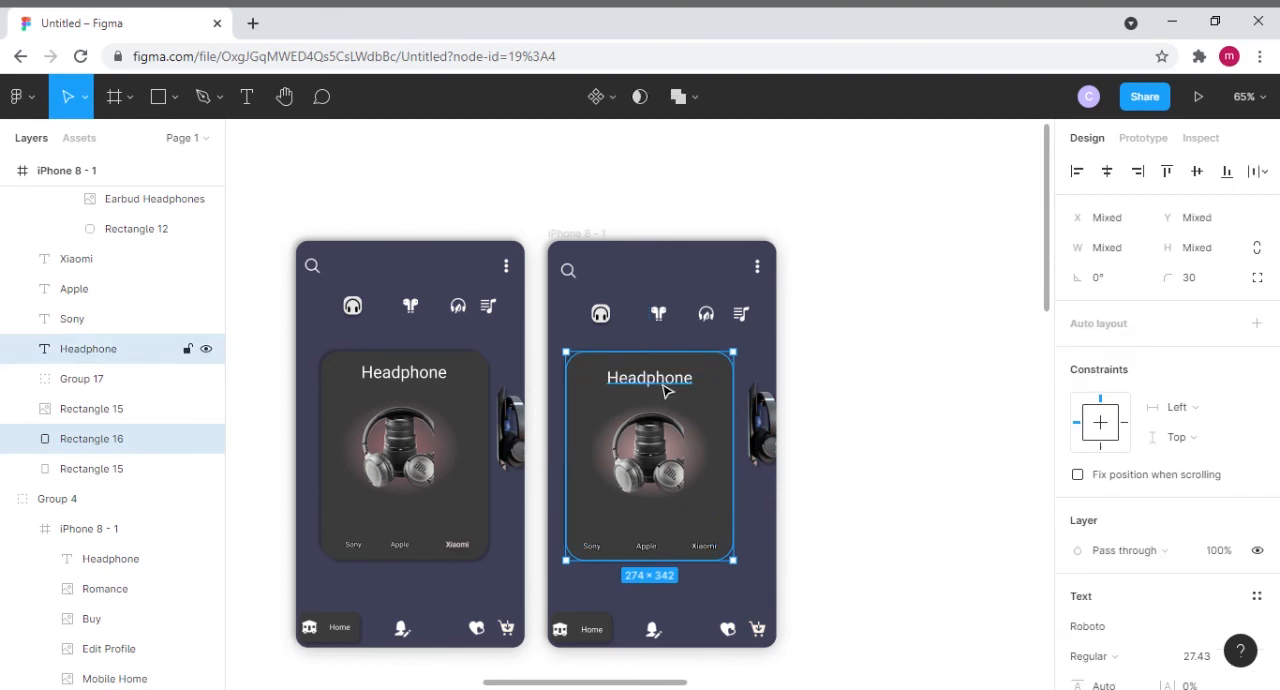
left_click(675, 478, "shift")
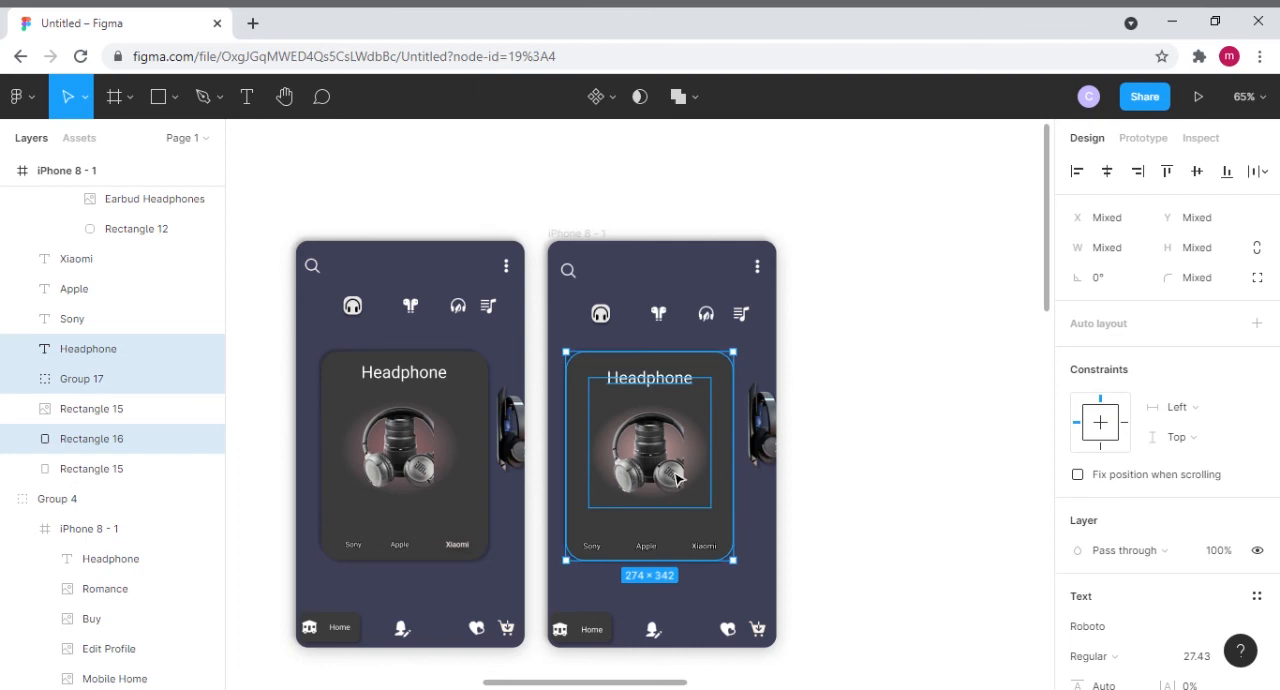
left_click(675, 478, "shift")
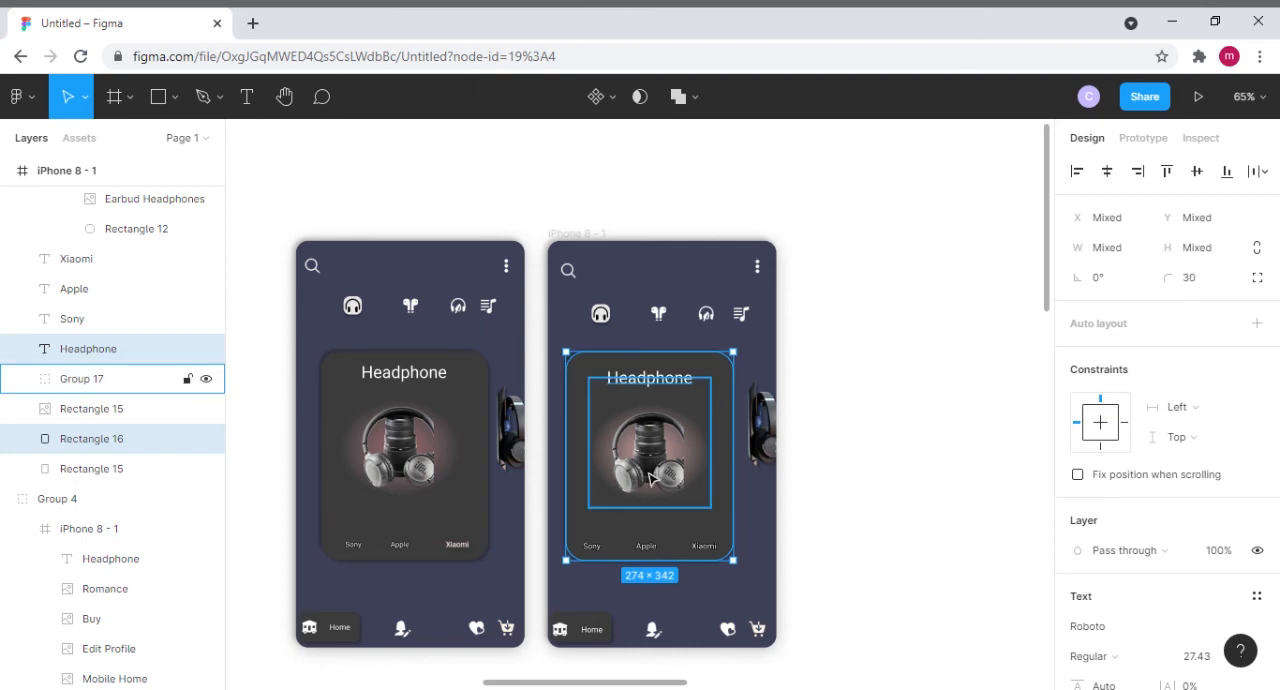
right_click(651, 479)
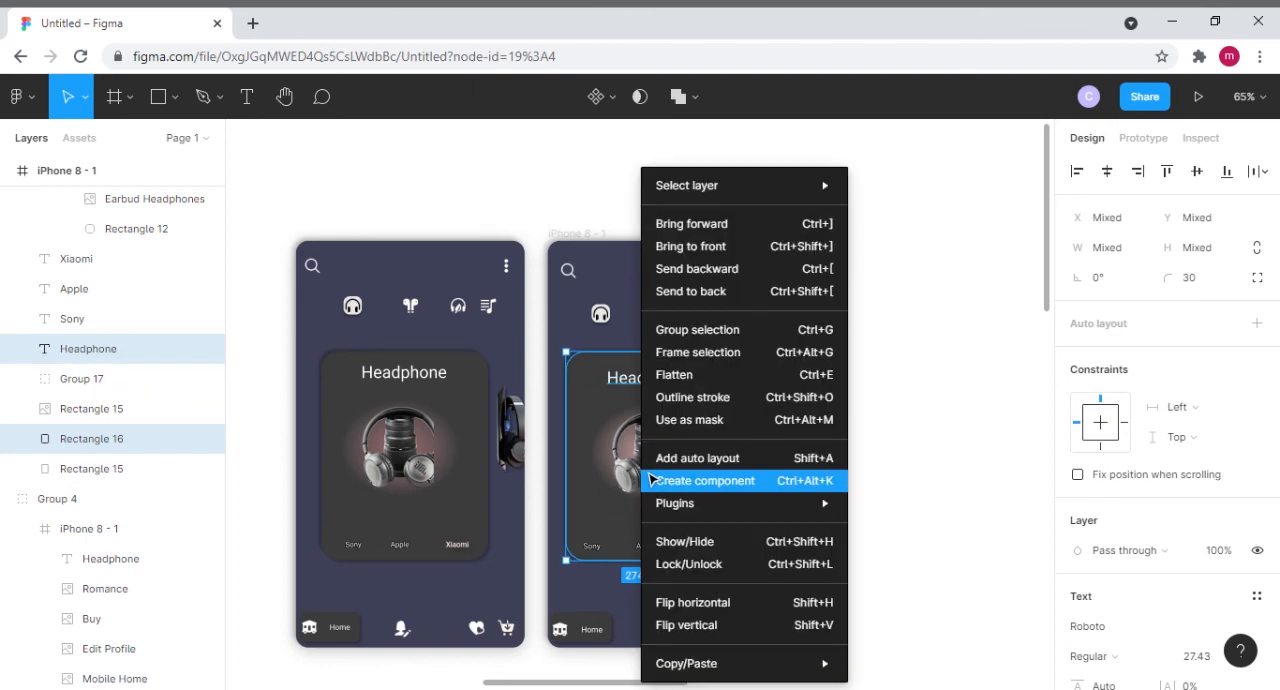
left_click(697, 330)
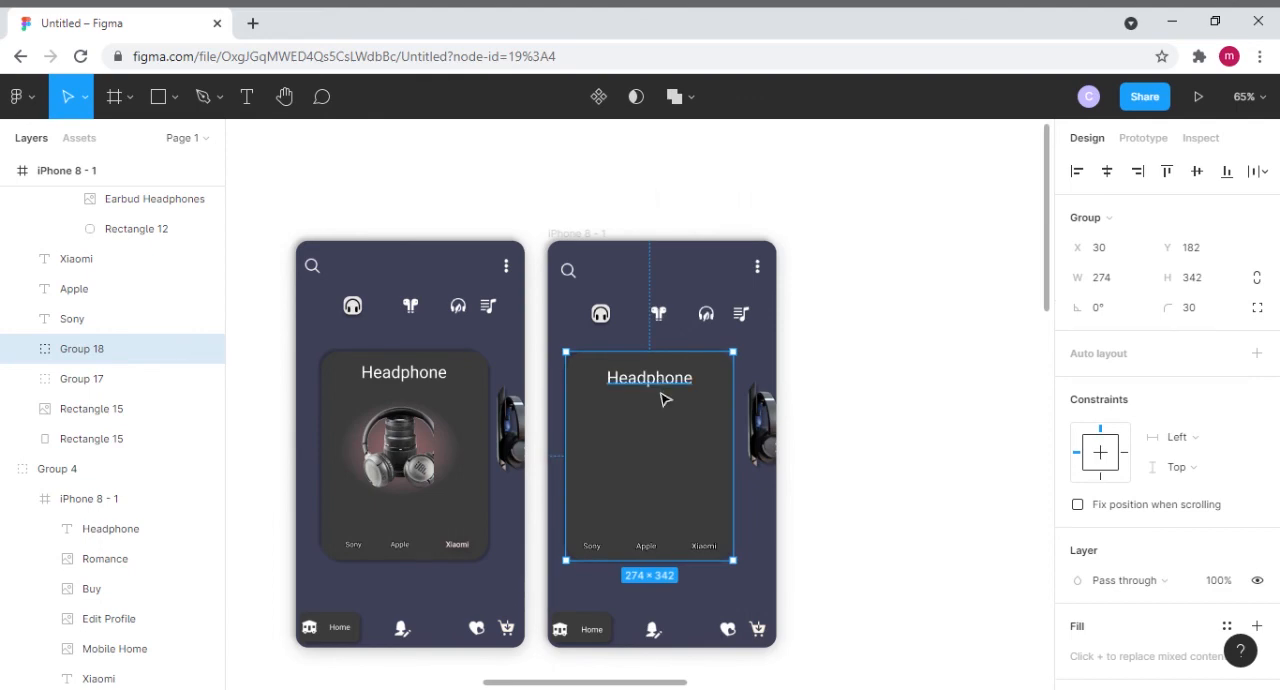
key("ctrl+z")
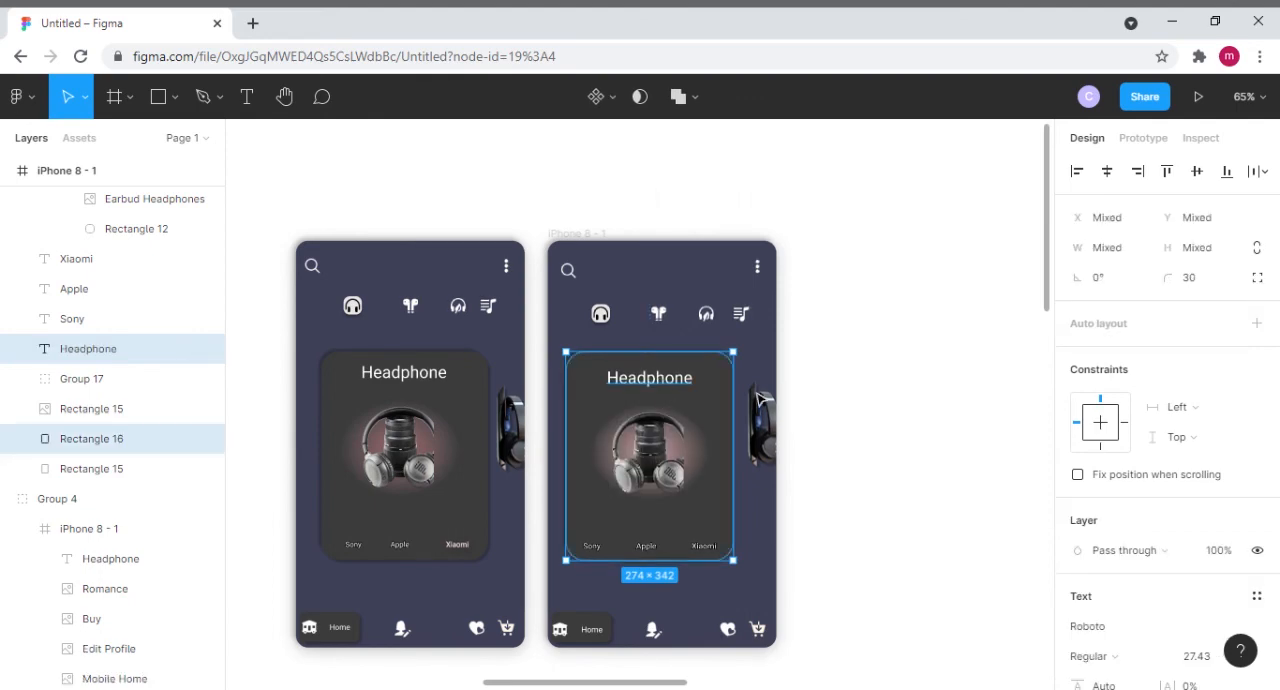
left_click(856, 391)
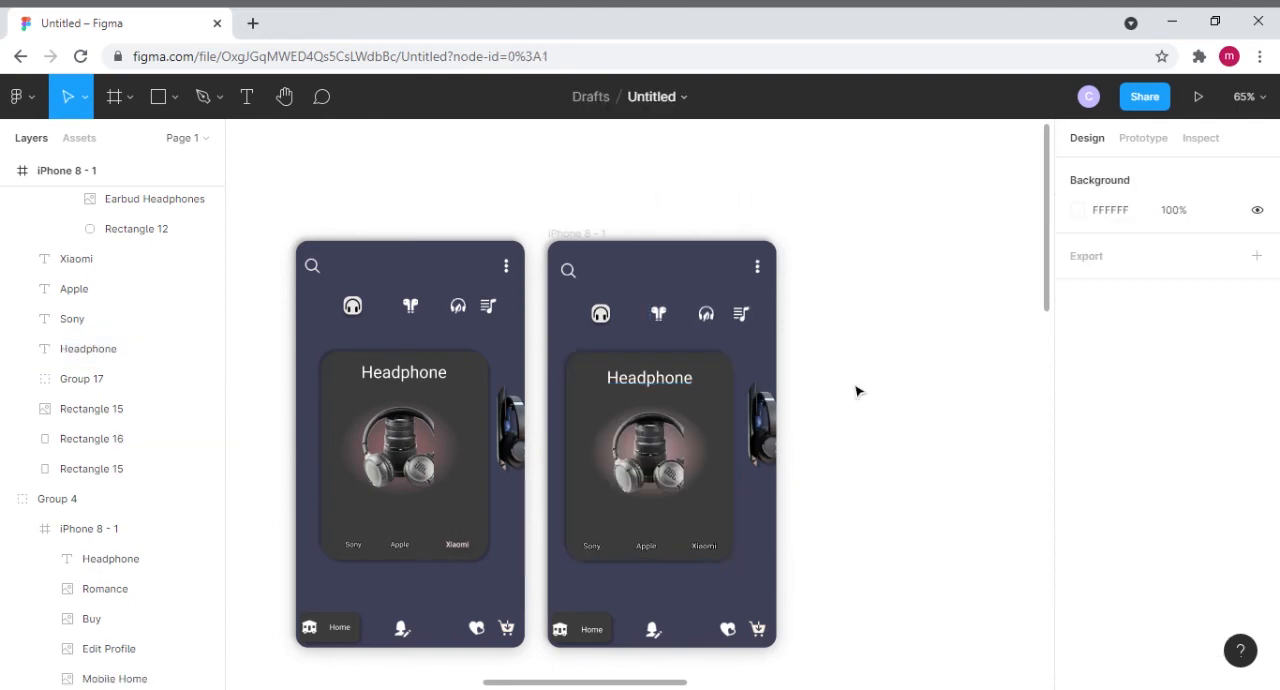
- Move the dark product card, Rectangle 16, in the second frame to X 42, Y 191
left_click(608, 370)
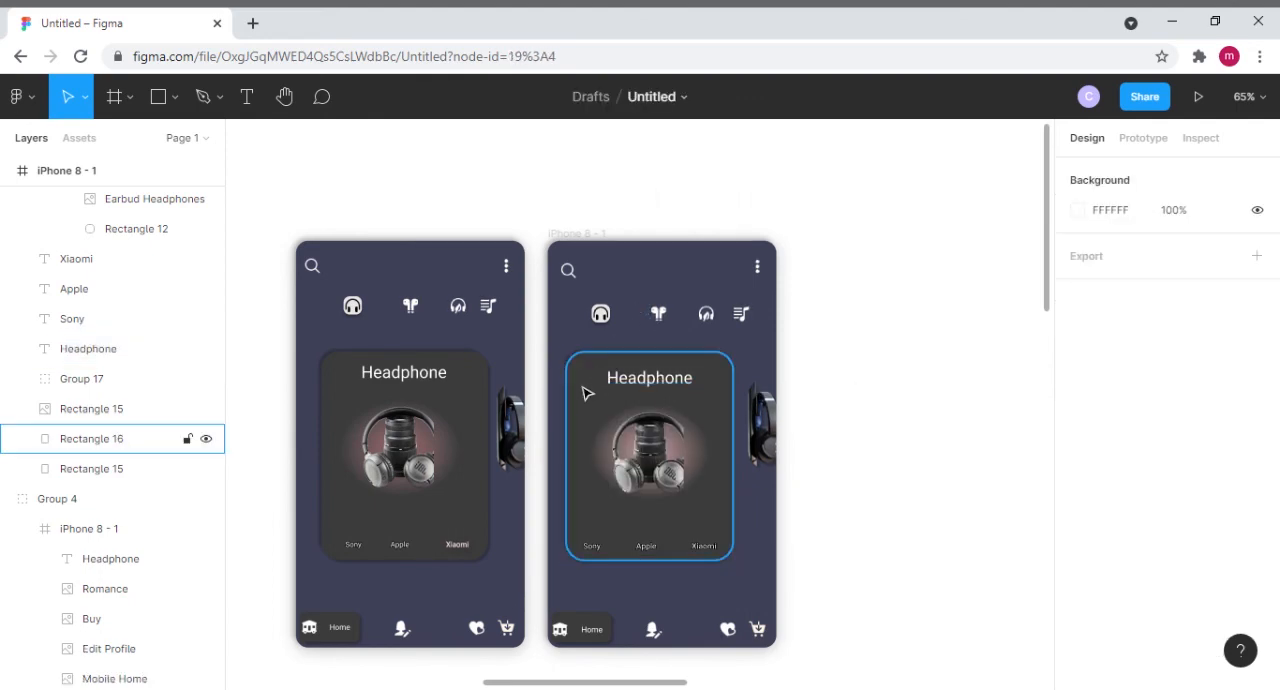
left_click(589, 396)
left_click_drag(588, 389, 591, 392)
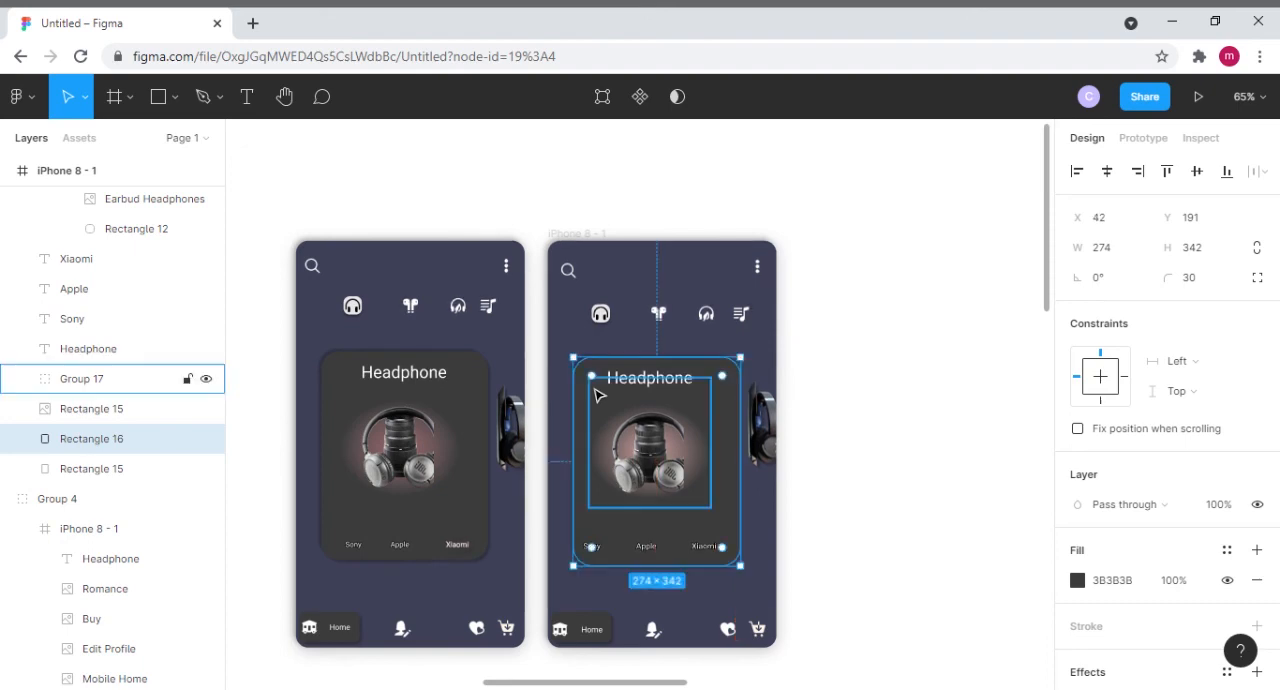
left_click(866, 408)
- Move the Sony, Apple and Xiaomi labels together to Y 502, centring them near the bottom of the second frame's card
left_click(706, 547)
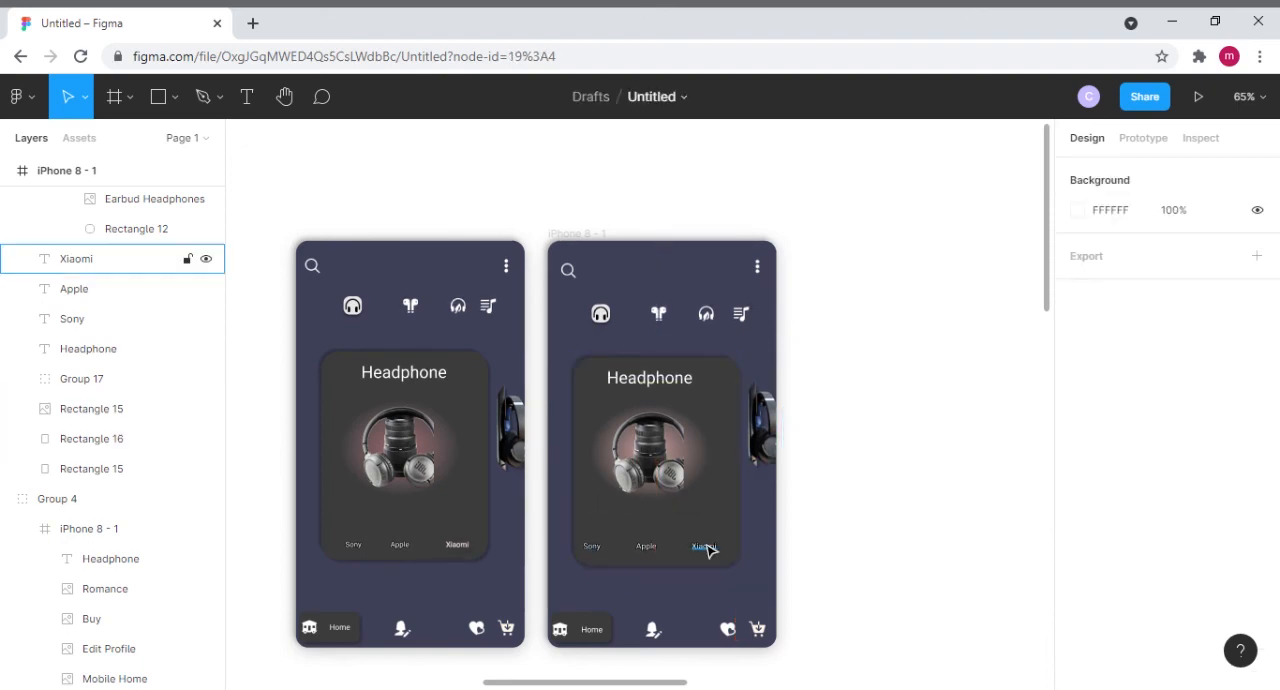
left_click(656, 548, "shift")
left_click(593, 548, "shift")
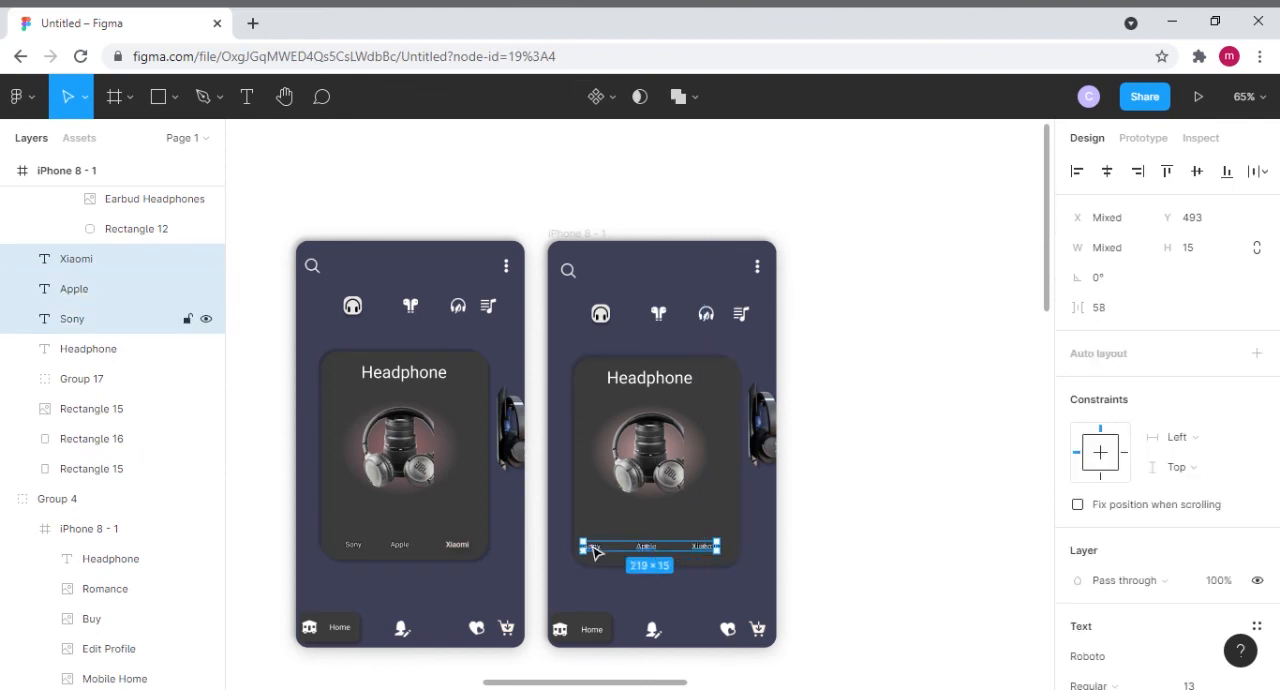
left_click_drag(655, 557, 656, 553)
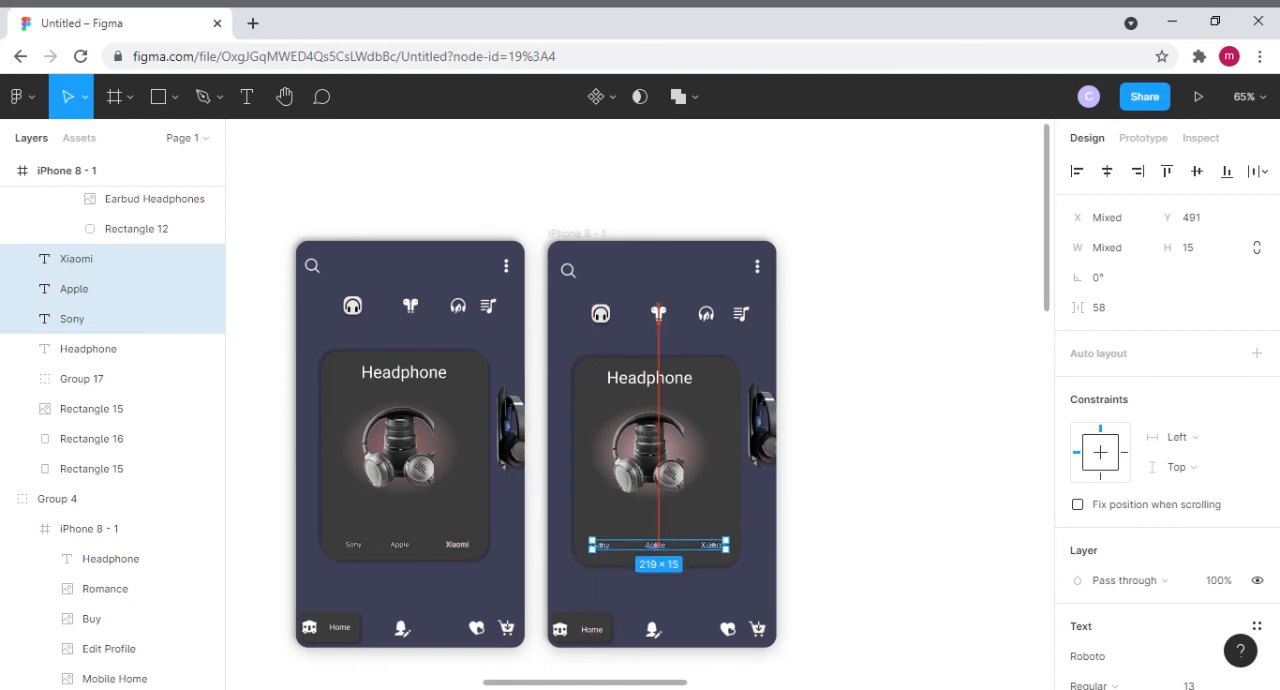
left_click_drag(655, 546, 655, 553)
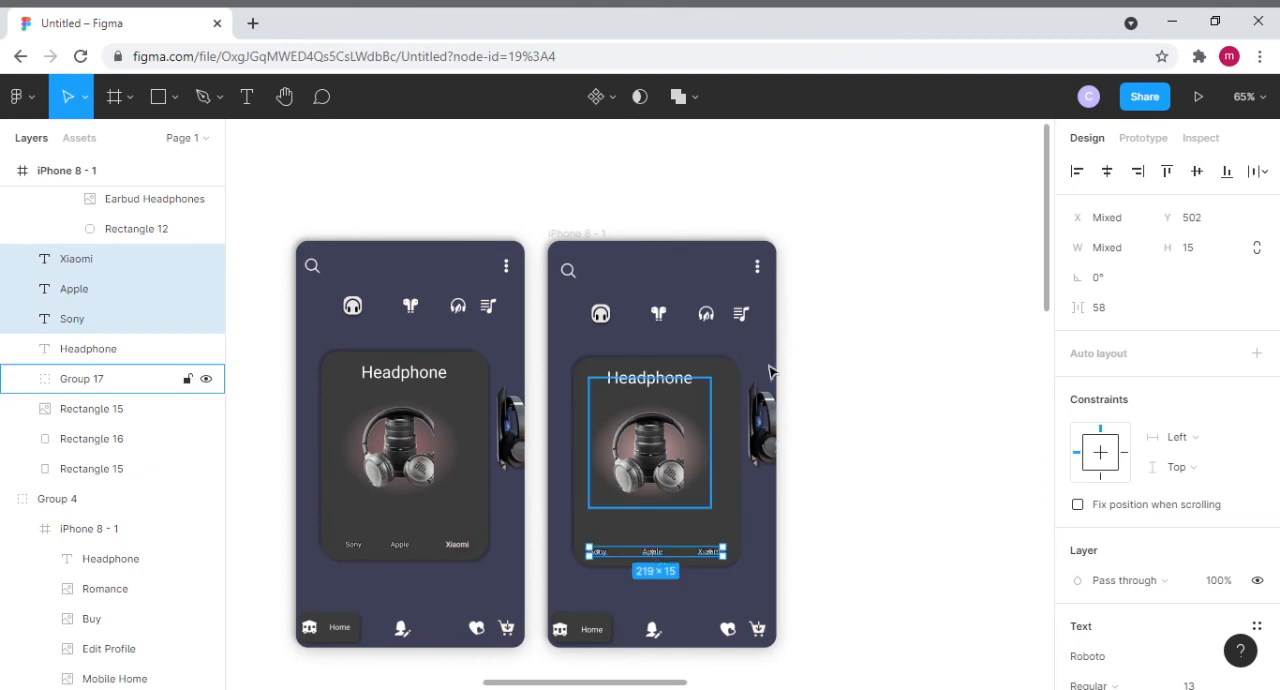
left_click(873, 510)
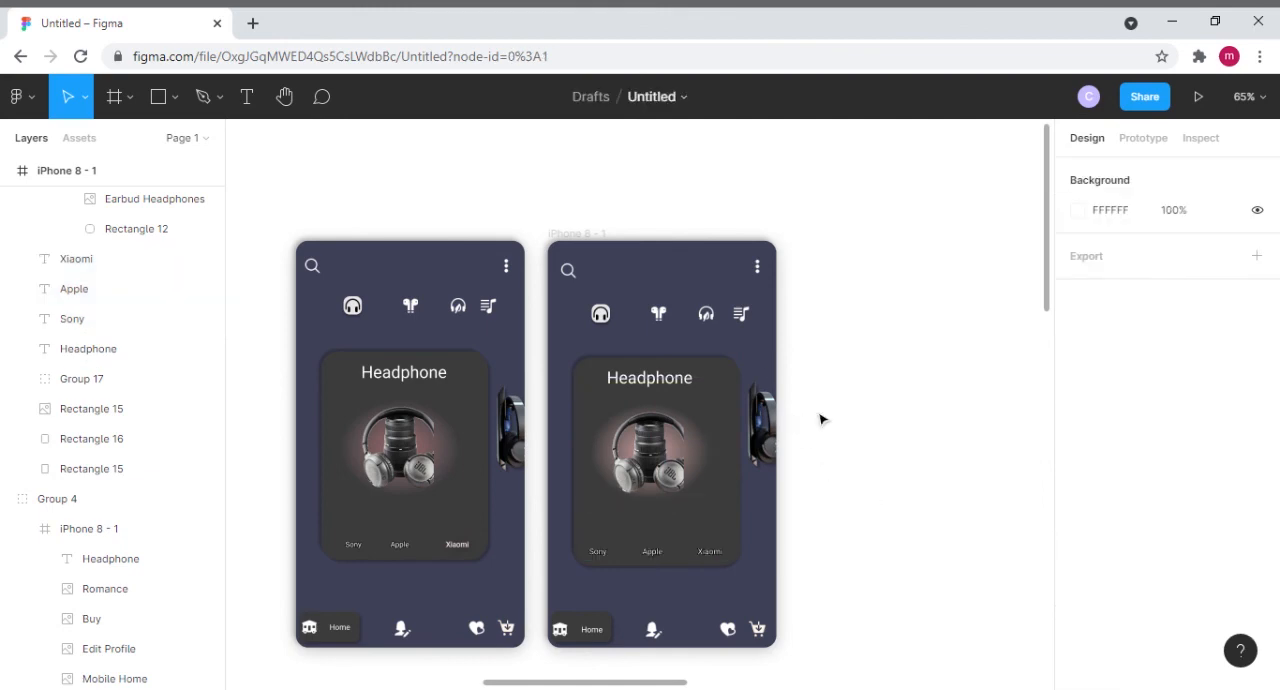
- Realign the second frame's card content, moving the Headphone title to X 109, Y 209 and the headphone image group to X 76, Y 225
left_click_drag(660, 385, 668, 382)
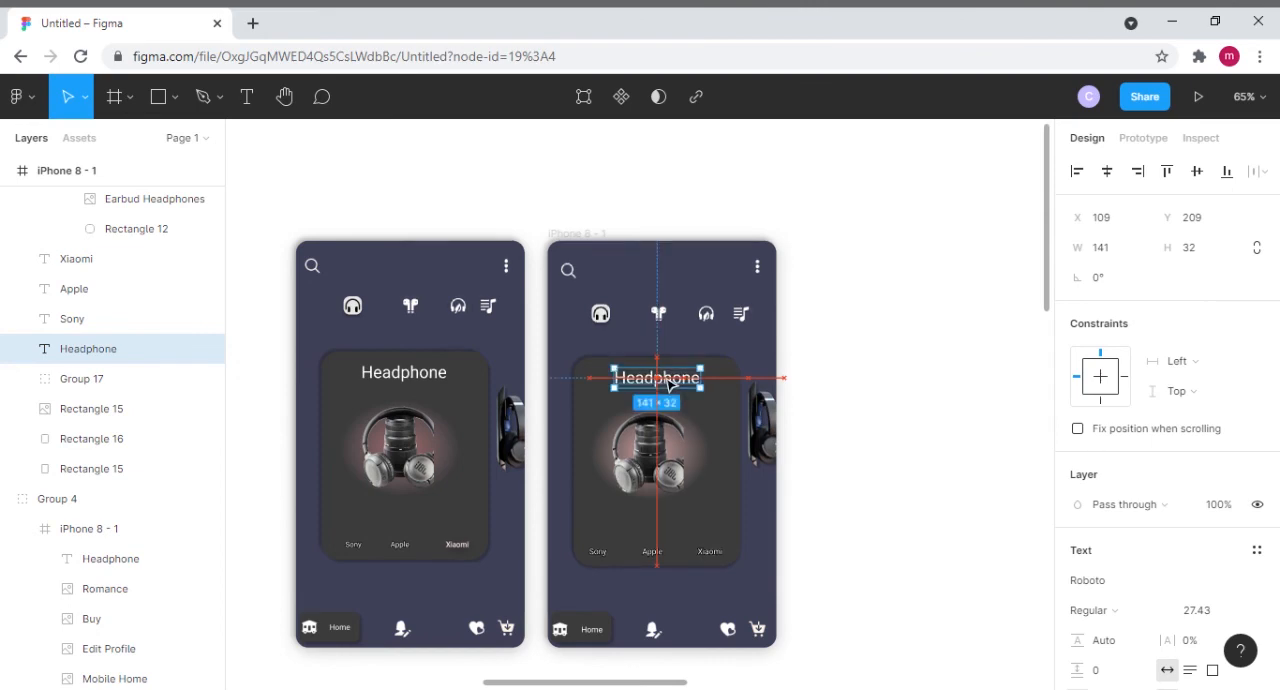
left_click(824, 503)
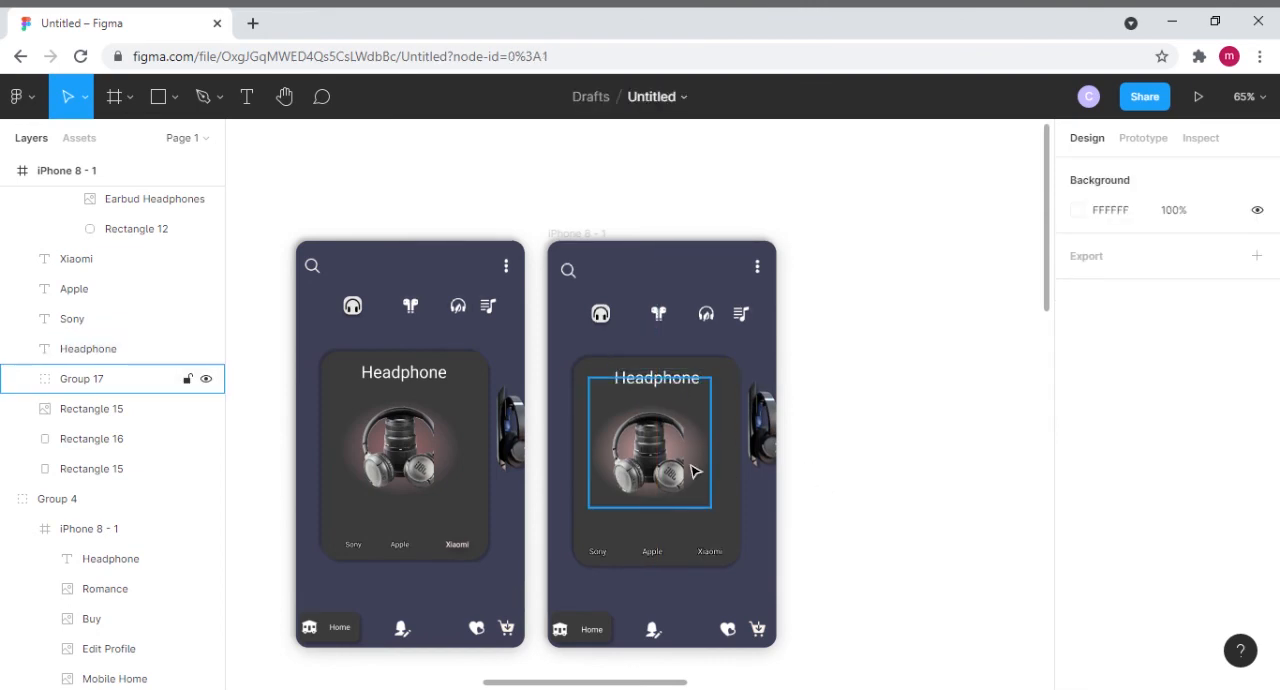
left_click_drag(705, 476, 708, 478)
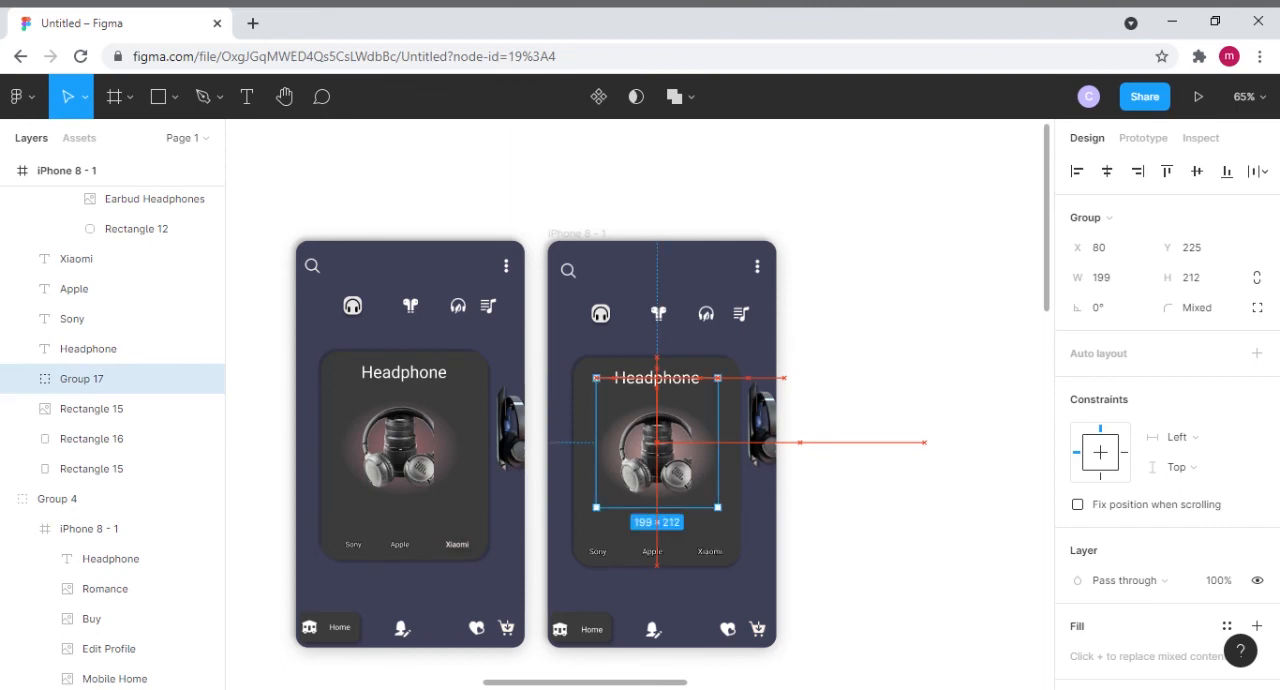
key("Left")
key("Left")
key("Left")
key("Left")
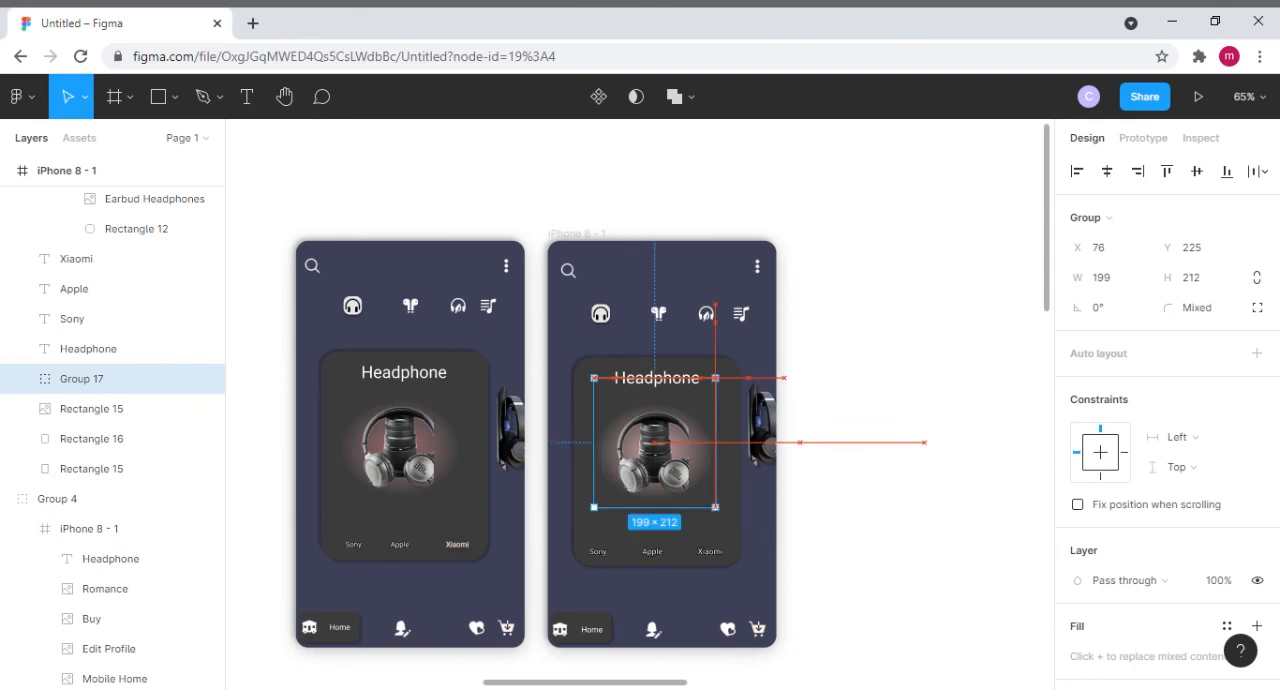
left_click(826, 494)
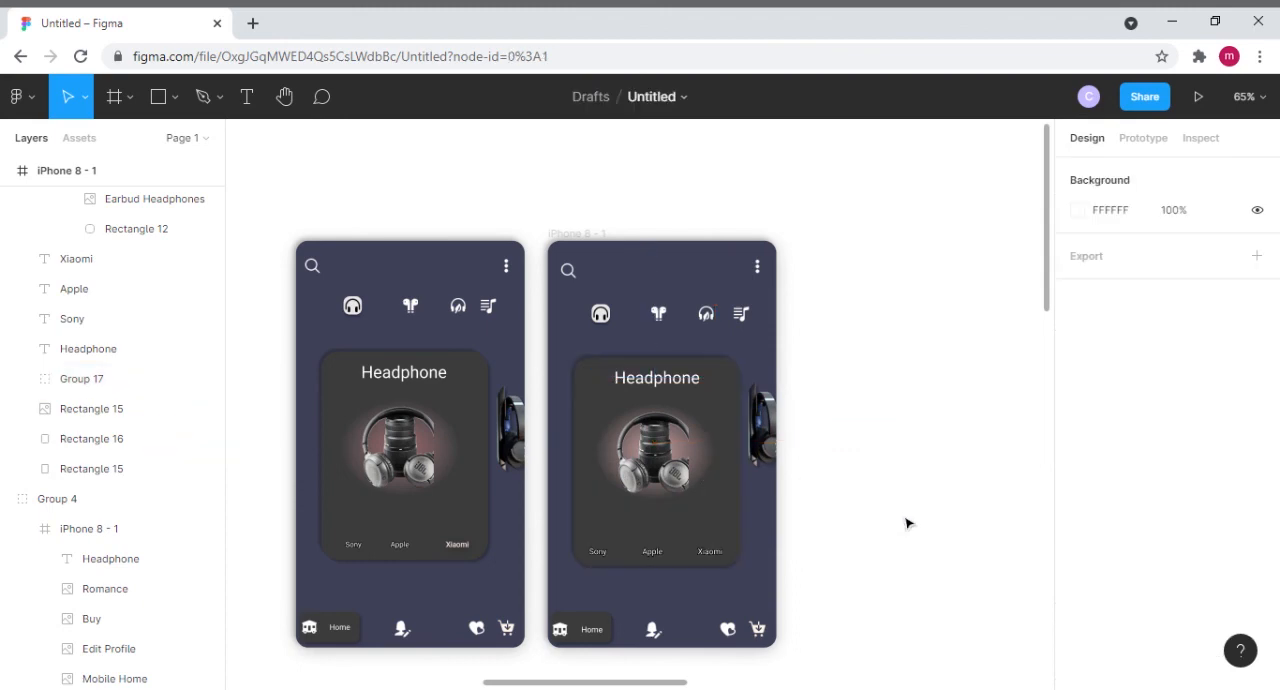